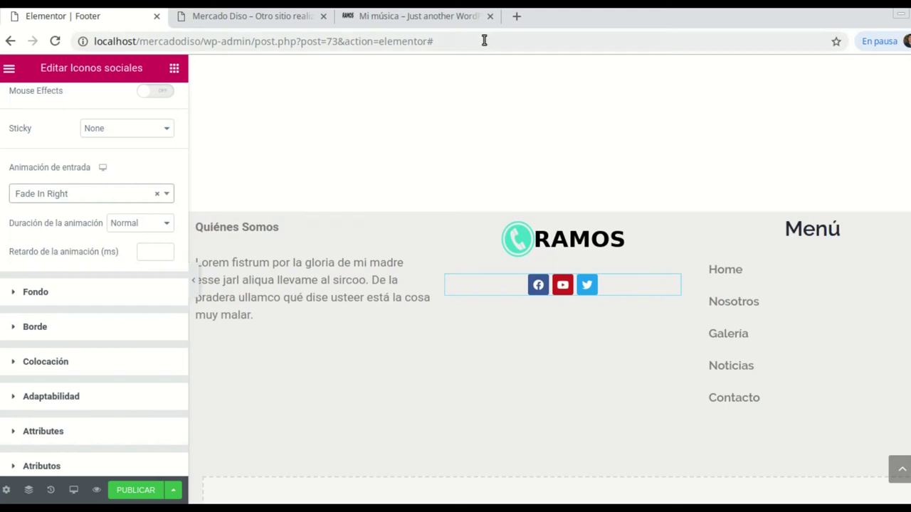
{"action": "left_click", "coordinate": [447, 17]}
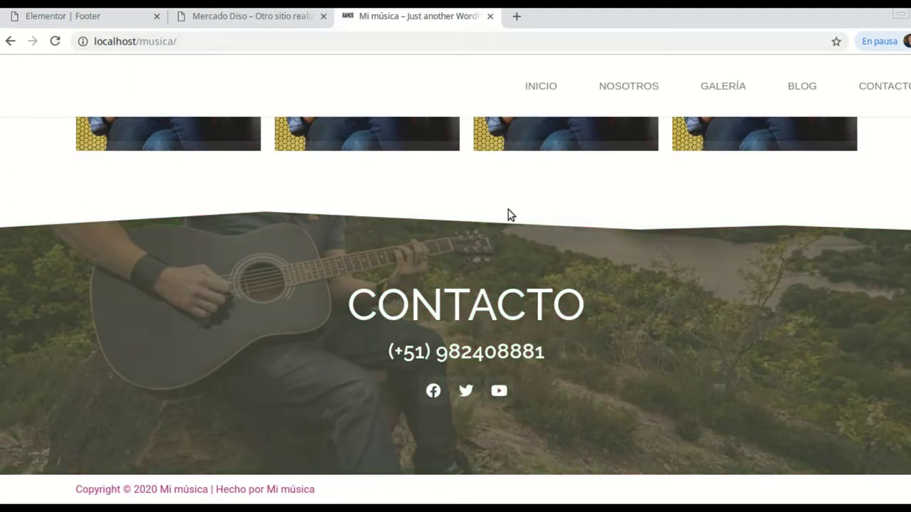
{"action": "left_click", "coordinate": [107, 17]}
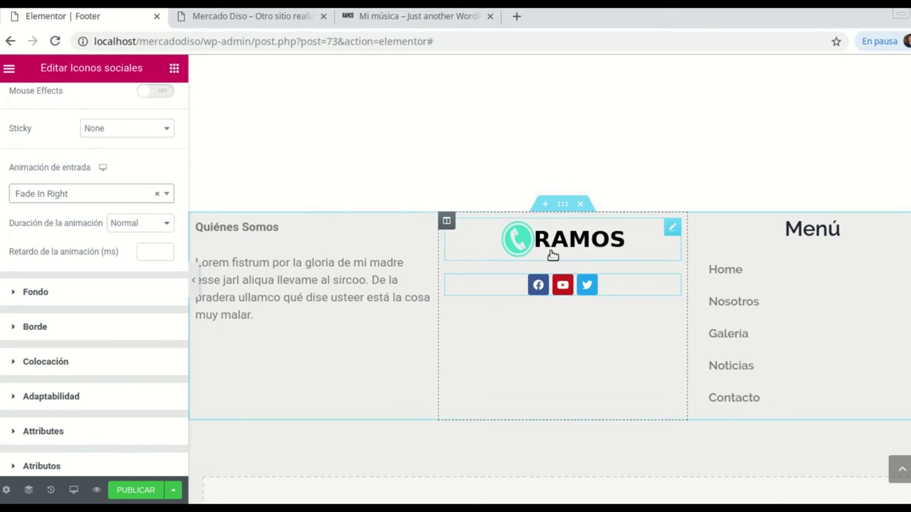
Delete the old footer section and add a new single-column section
{"action": "left_click", "coordinate": [585, 207]}
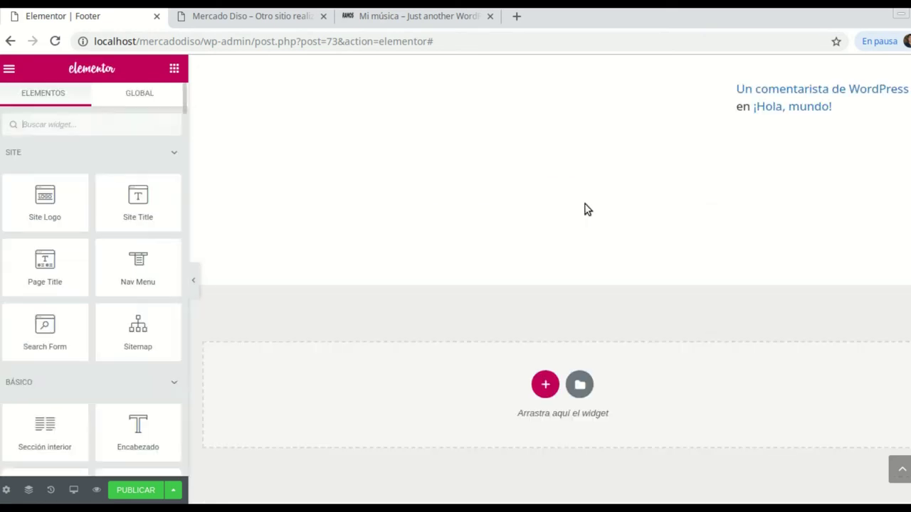
{"action": "left_click", "coordinate": [545, 385]}
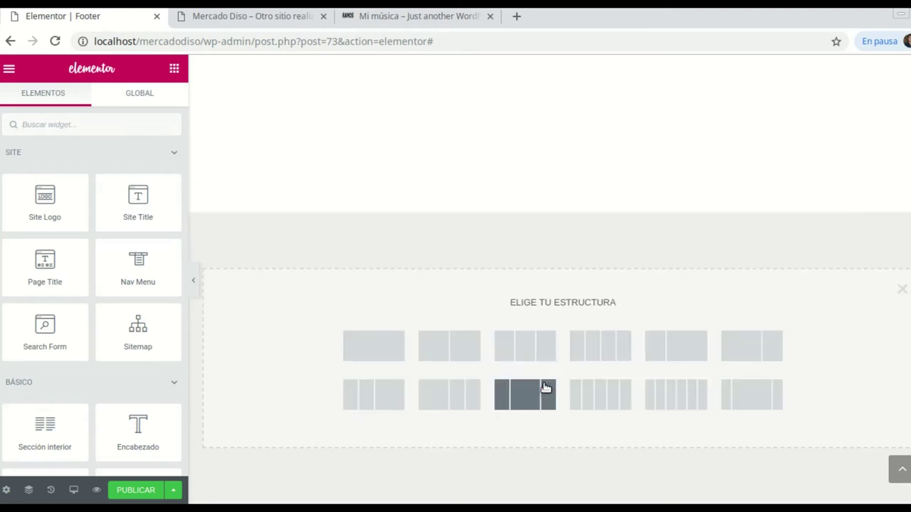
{"action": "left_click", "coordinate": [375, 351]}
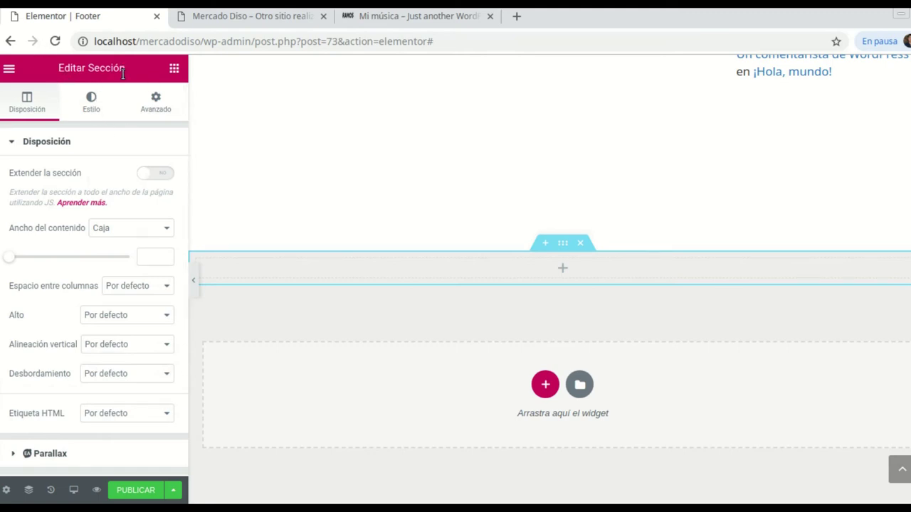
Stretch the section to full page width and set its background overlay type to Clásico
{"action": "left_click", "coordinate": [163, 177]}
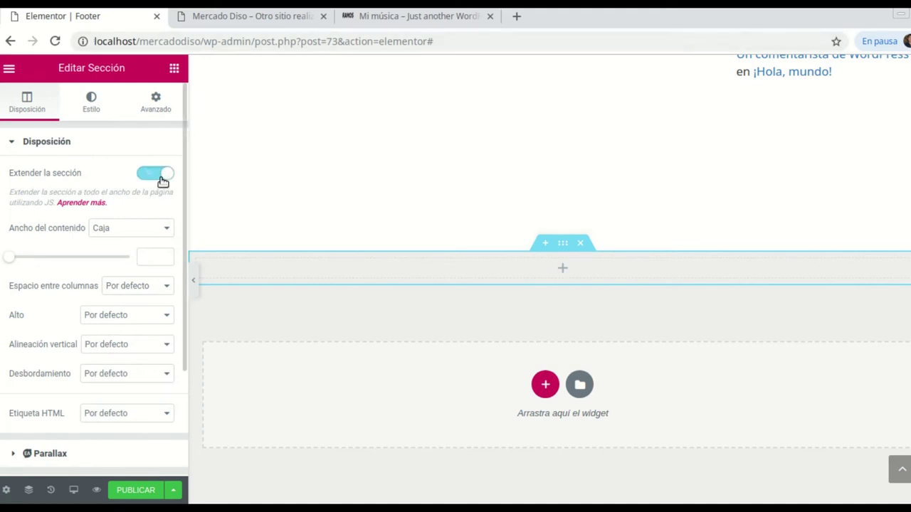
{"action": "left_click", "coordinate": [96, 107]}
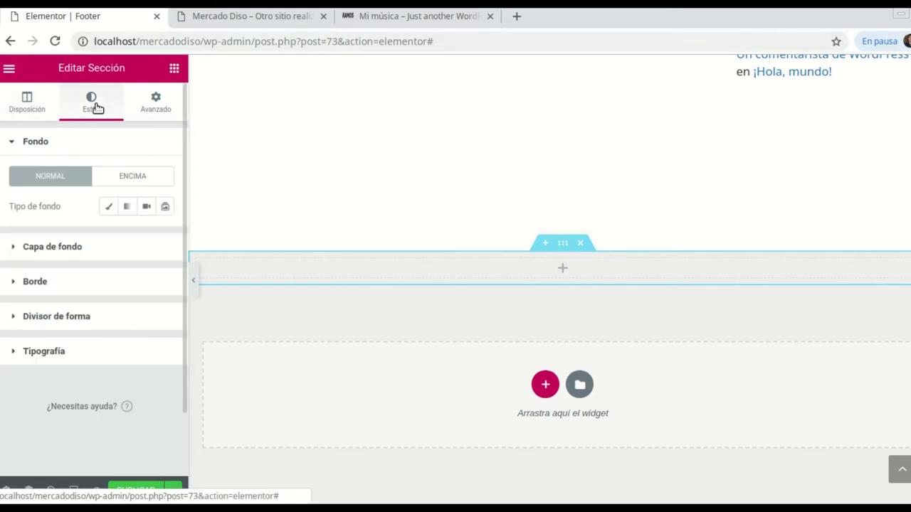
{"action": "left_click", "coordinate": [64, 247]}
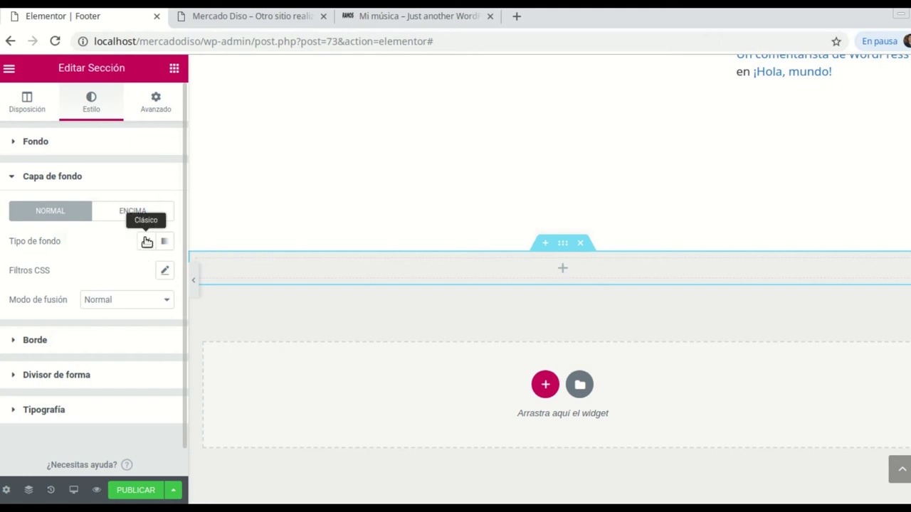
{"action": "left_click", "coordinate": [146, 242]}
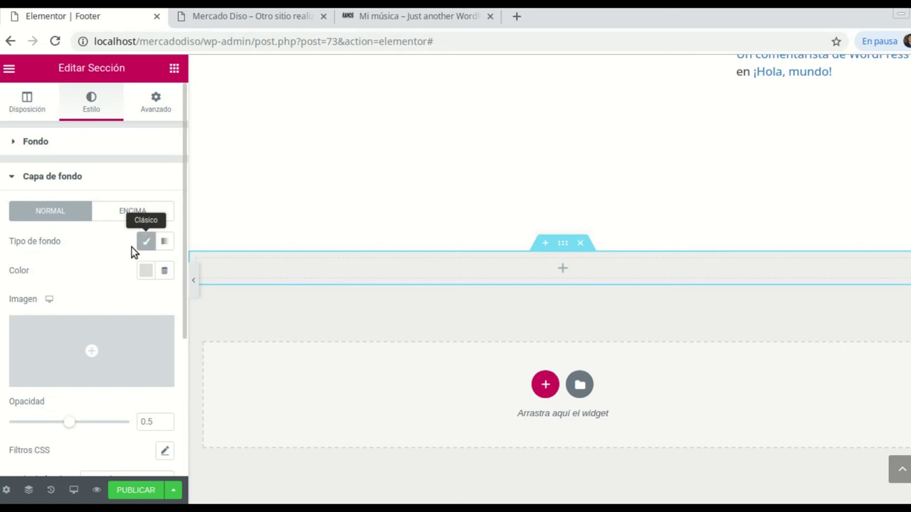
Start a media upload for the overlay image and browse to proyectos/musico/imagenes
{"action": "left_click", "coordinate": [93, 354]}
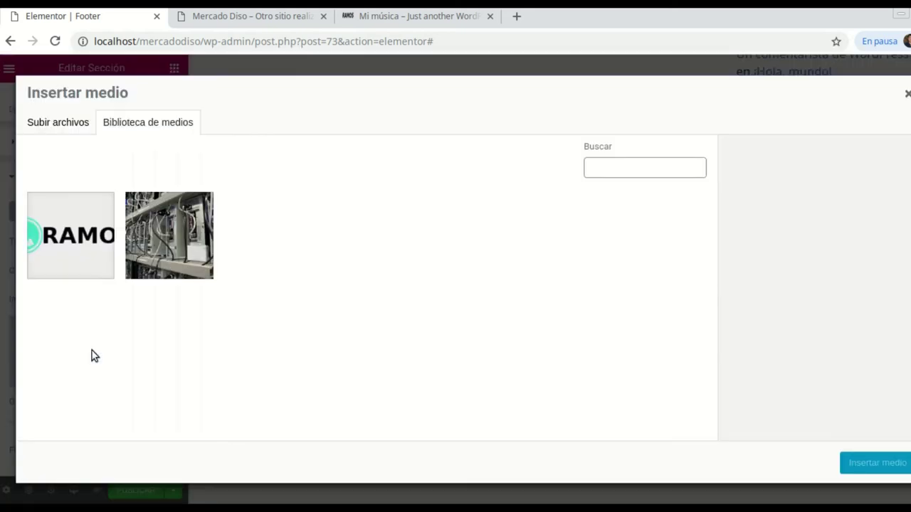
{"action": "left_click", "coordinate": [65, 123]}
{"action": "left_click", "coordinate": [460, 306]}
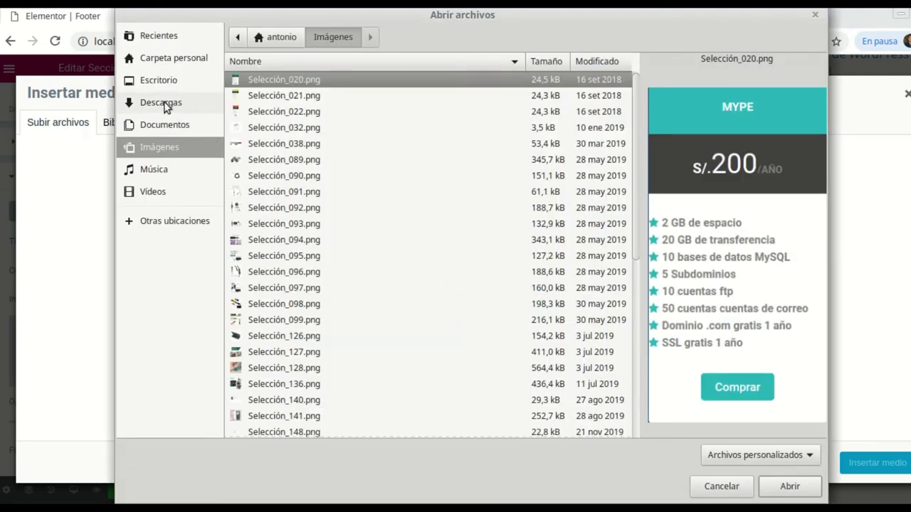
{"action": "left_click", "coordinate": [170, 79]}
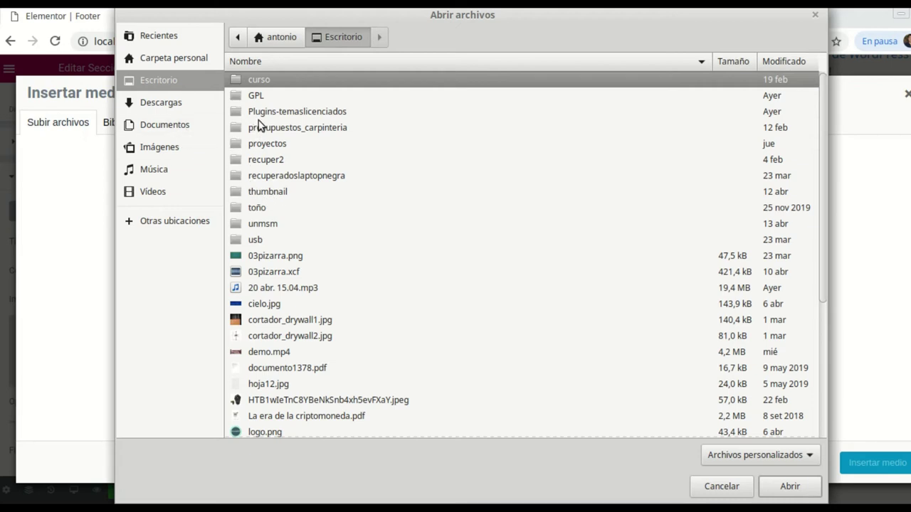
{"action": "double_click", "coordinate": [277, 141]}
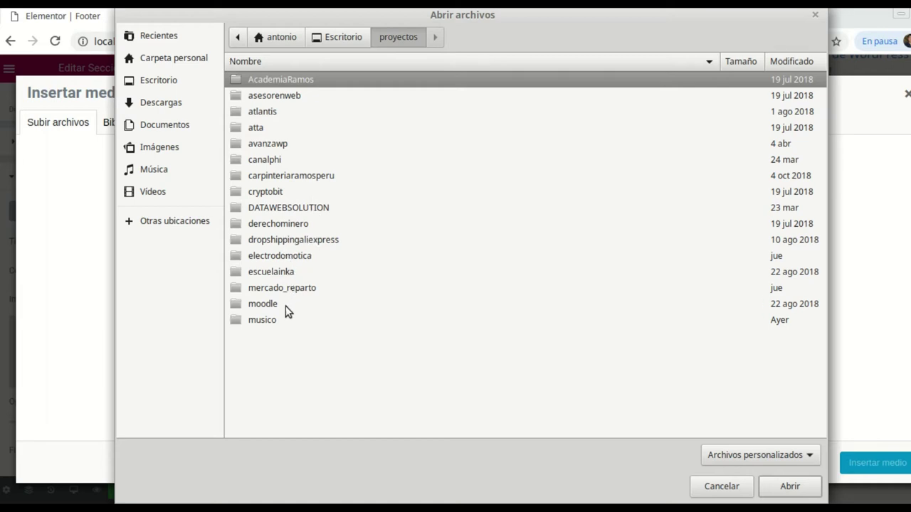
{"action": "left_click", "coordinate": [269, 321]}
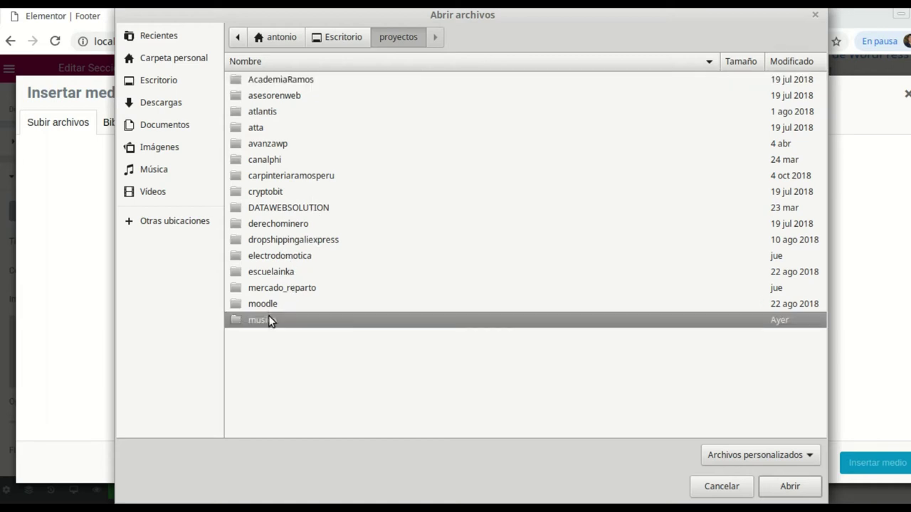
{"action": "double_click", "coordinate": [269, 321]}
{"action": "double_click", "coordinate": [274, 81]}
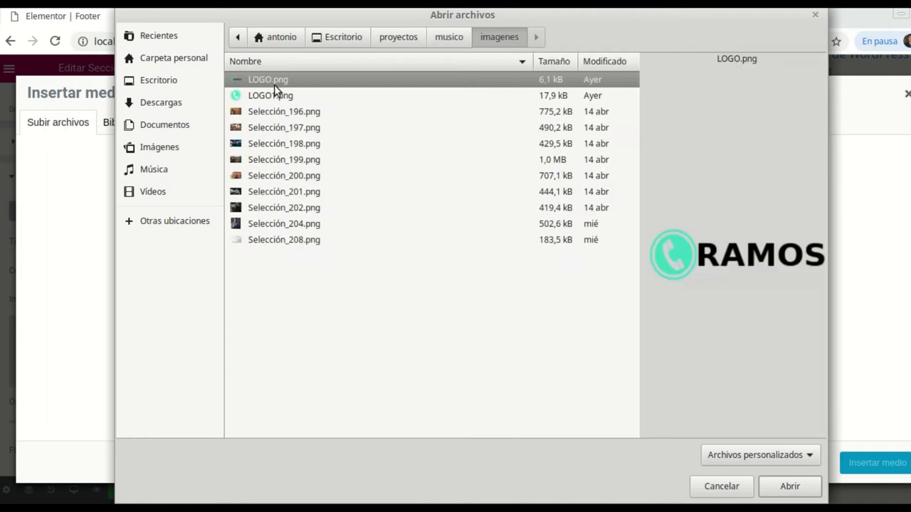
Upload the guitarist photo Selección_199.png and insert it as the overlay image
{"action": "left_click", "coordinate": [287, 111]}
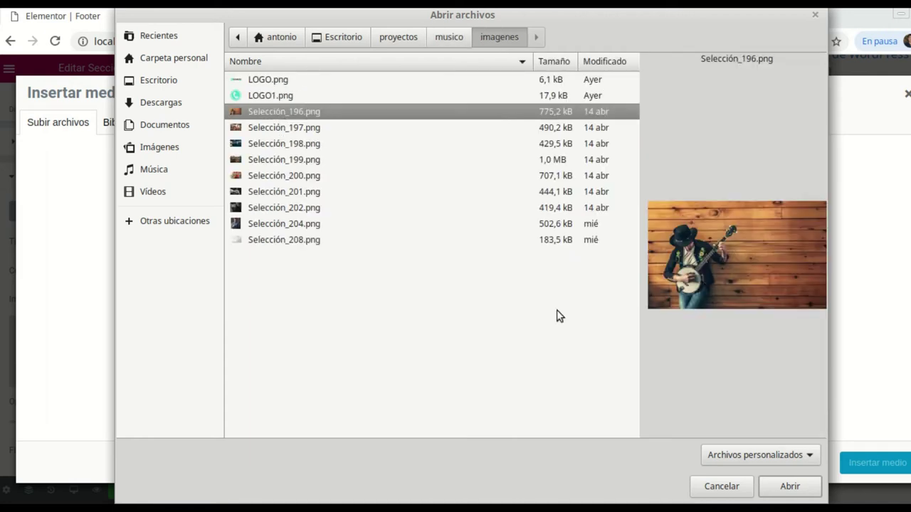
{"action": "key", "text": "Down"}
{"action": "key", "text": "Down"}
{"action": "key", "text": "Down"}
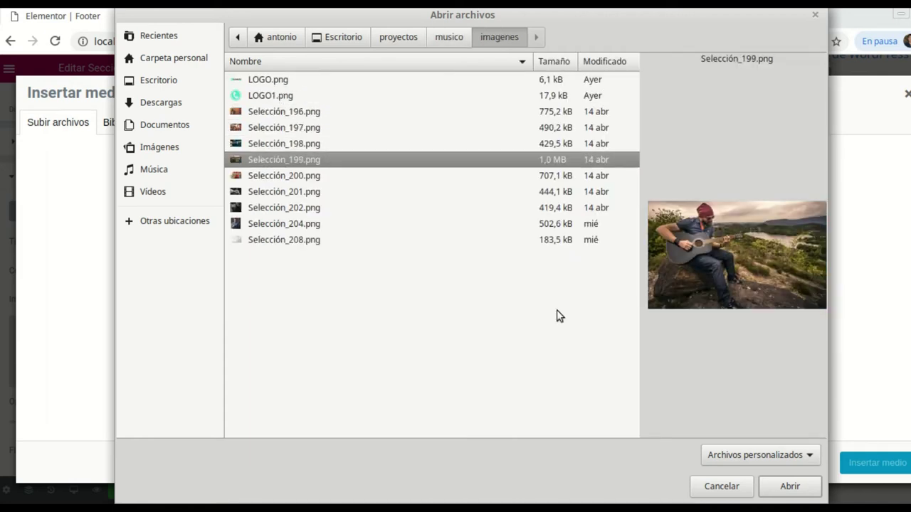
{"action": "left_click", "coordinate": [800, 491]}
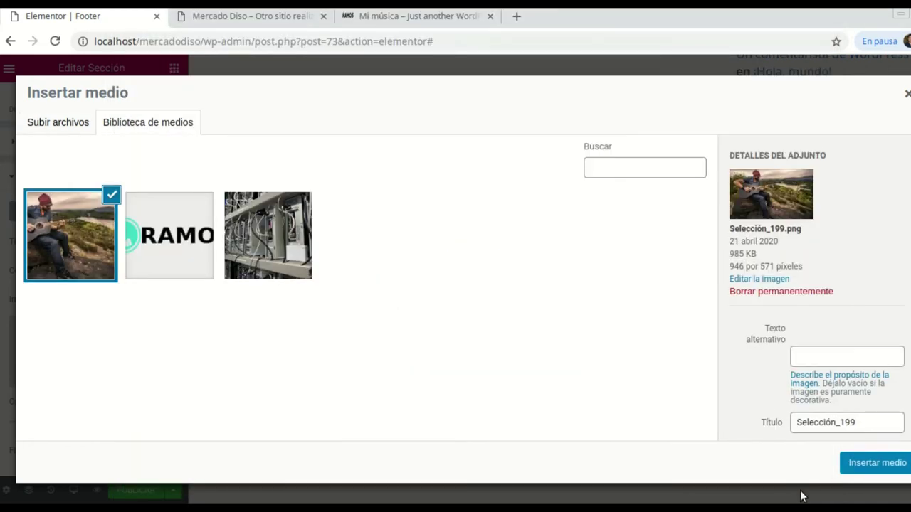
{"action": "left_click", "coordinate": [875, 462]}
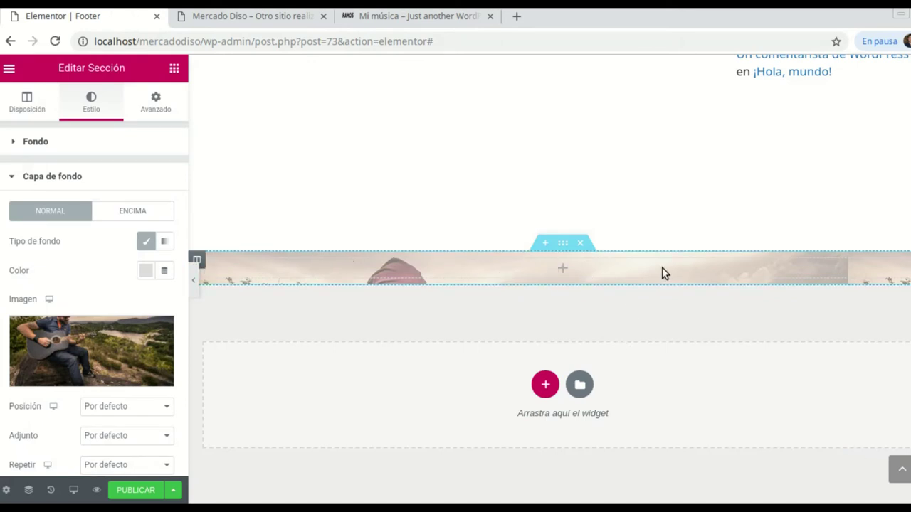
Set the overlay image to Abarcar size, No-repetir and Centro centro position
{"action": "scroll", "coordinate": [124, 374], "scroll_direction": "down", "scroll_amount": 1}
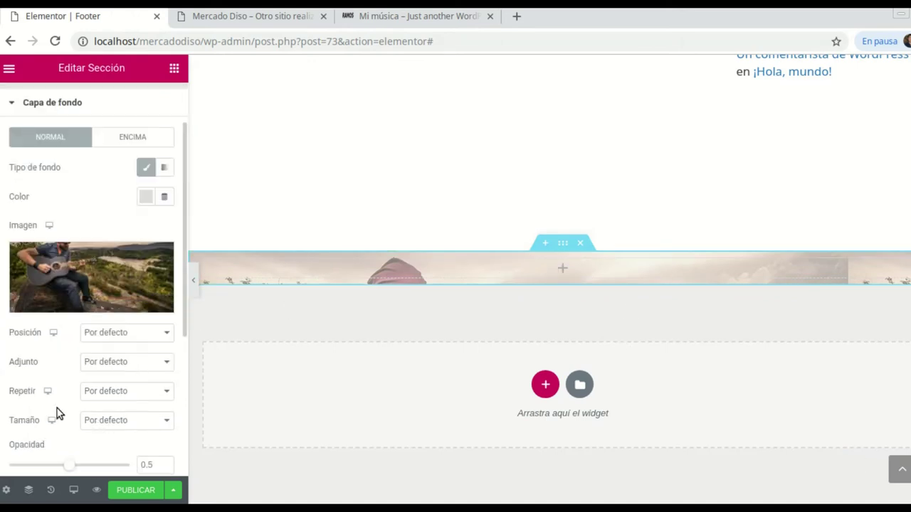
{"action": "scroll", "coordinate": [103, 386], "scroll_direction": "down", "scroll_amount": 1}
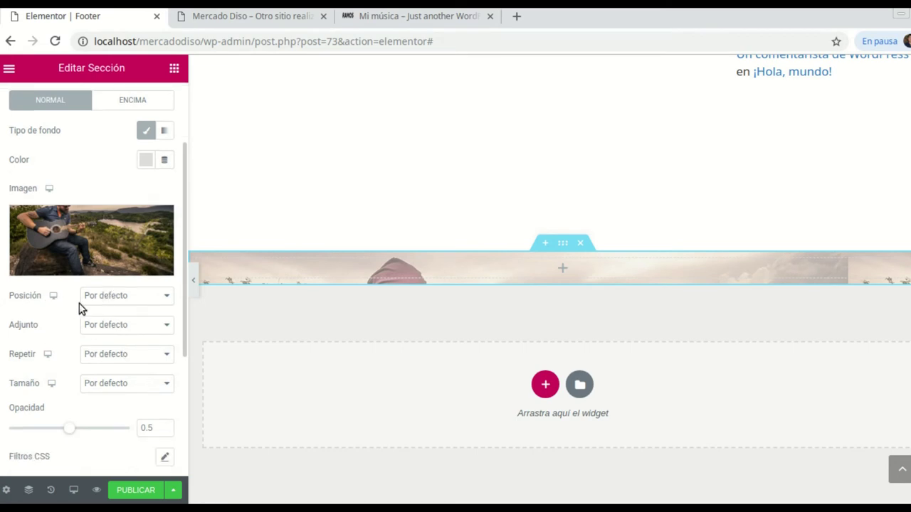
{"action": "left_click", "coordinate": [156, 384]}
{"action": "left_click", "coordinate": [109, 420]}
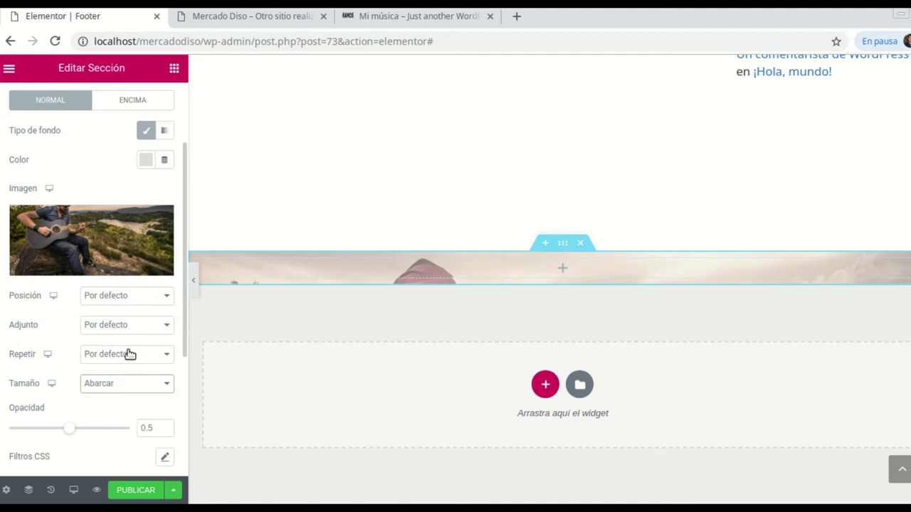
{"action": "left_click", "coordinate": [168, 357]}
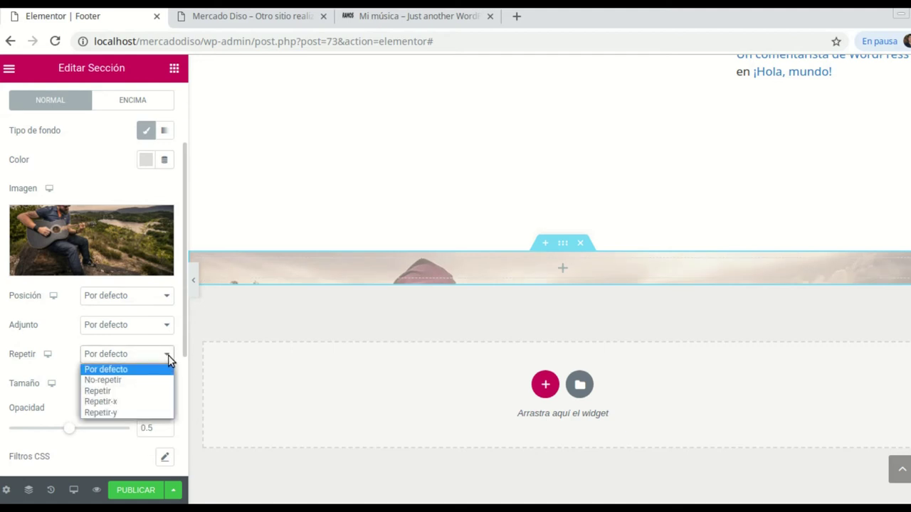
{"action": "left_click", "coordinate": [121, 381]}
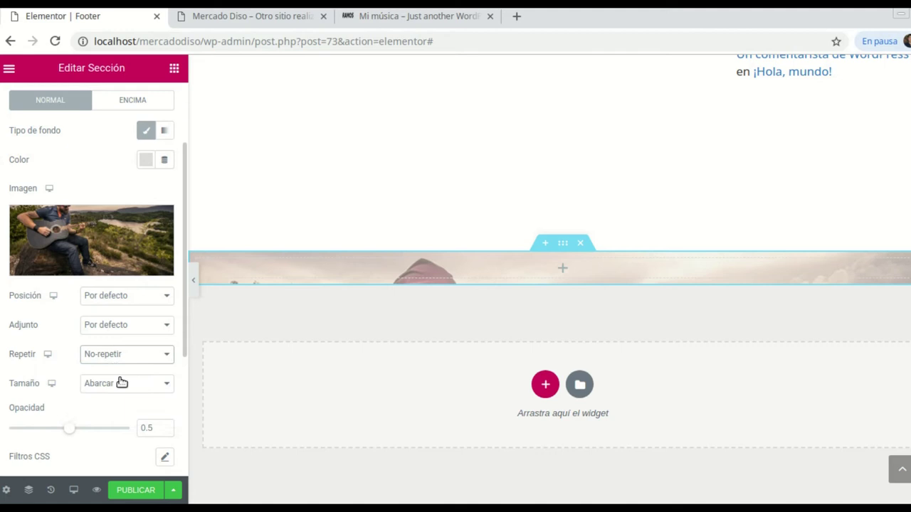
{"action": "left_click", "coordinate": [164, 298]}
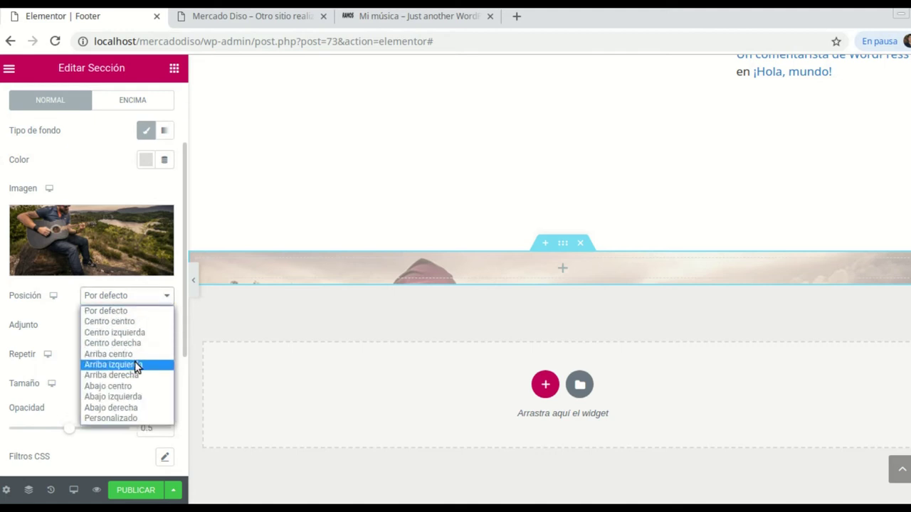
{"action": "left_click", "coordinate": [118, 327]}
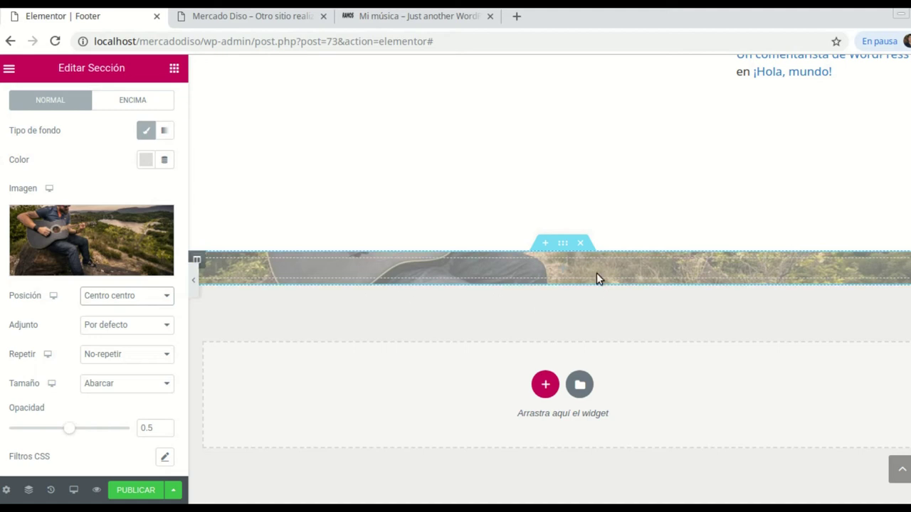
{"action": "scroll", "coordinate": [177, 287], "scroll_direction": "up", "scroll_amount": 3}
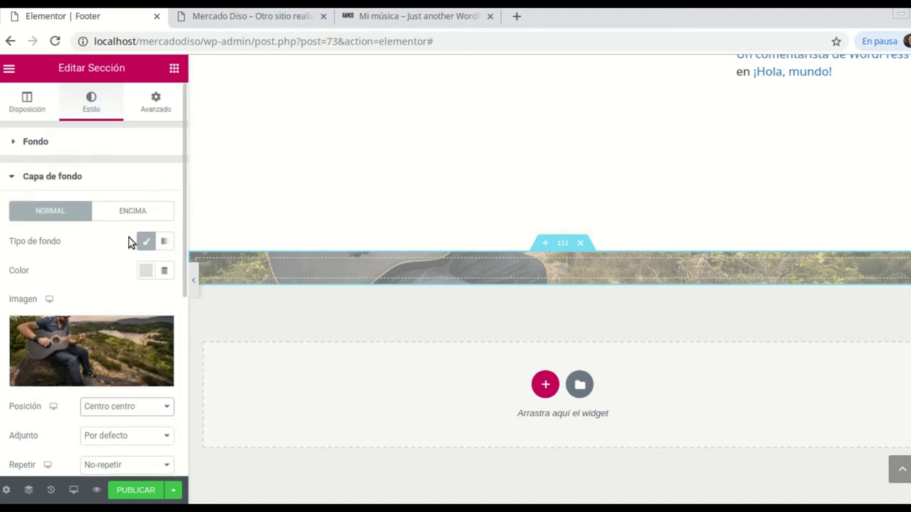
Give the section a classic background colour of muted green #55966E
{"action": "left_click", "coordinate": [33, 143]}
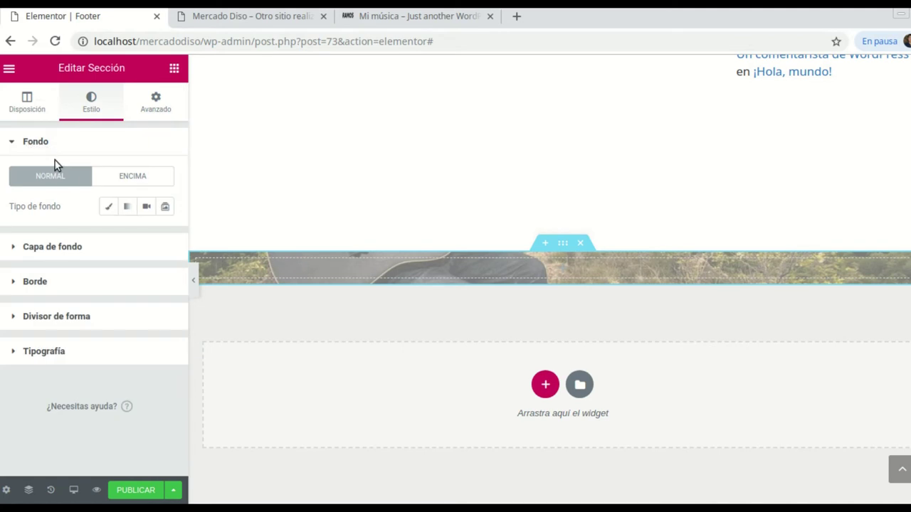
{"action": "left_click", "coordinate": [108, 207]}
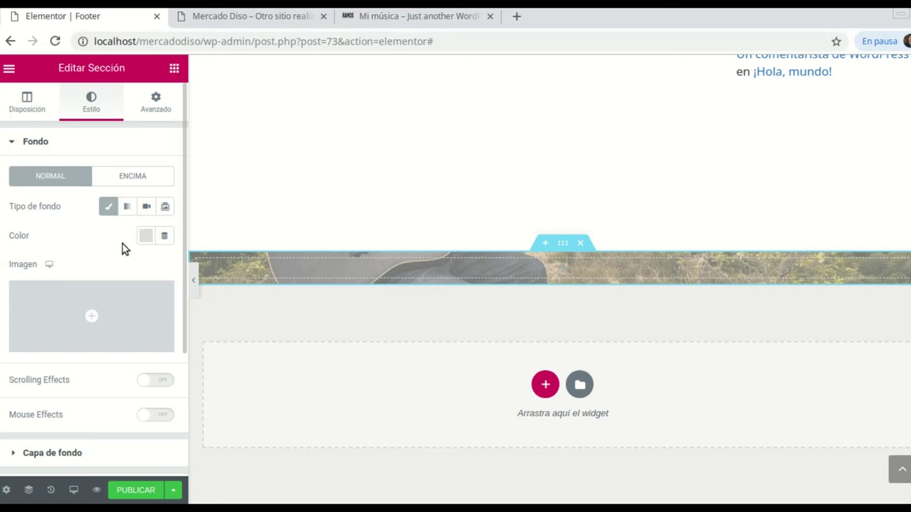
{"action": "left_click", "coordinate": [108, 208]}
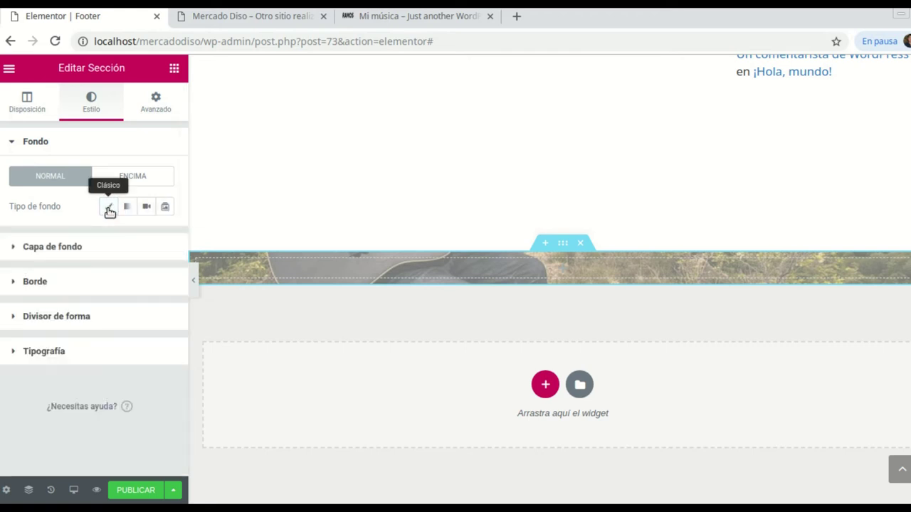
{"action": "left_click", "coordinate": [109, 210]}
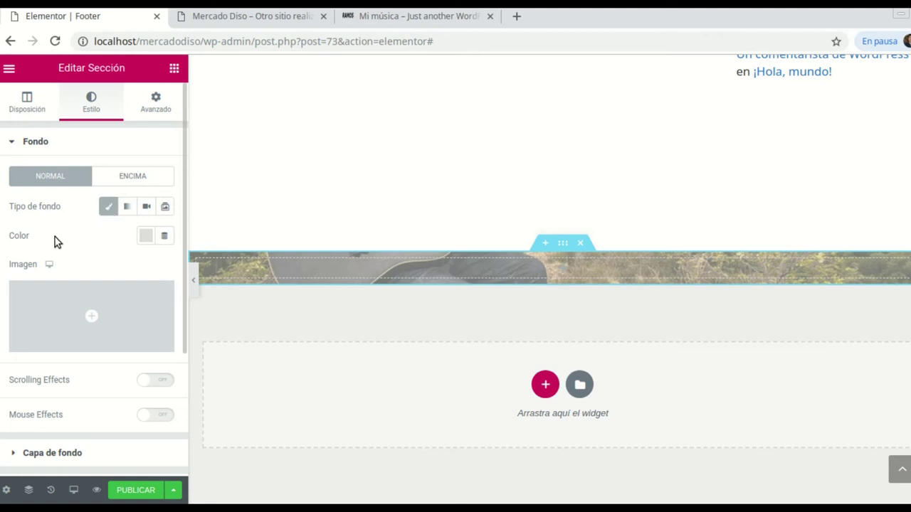
{"action": "left_click", "coordinate": [142, 240]}
{"action": "left_click", "coordinate": [171, 277]}
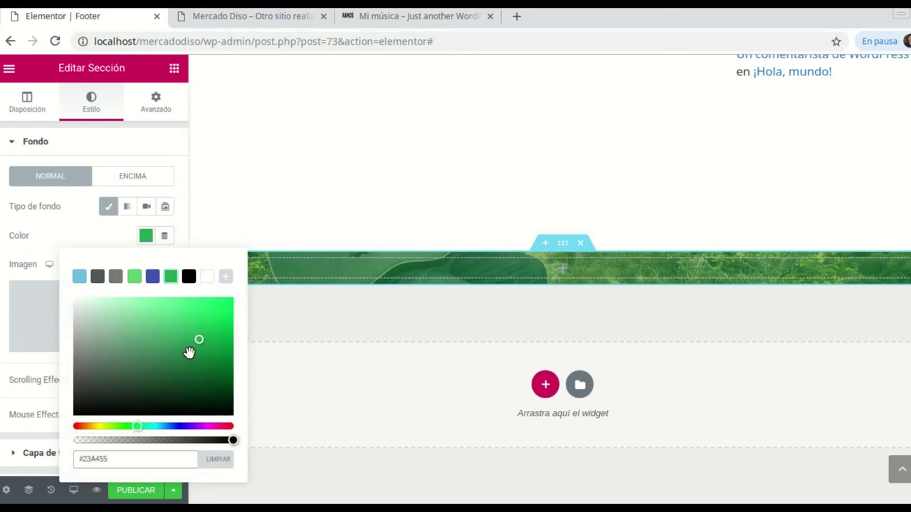
{"action": "left_click", "coordinate": [142, 346]}
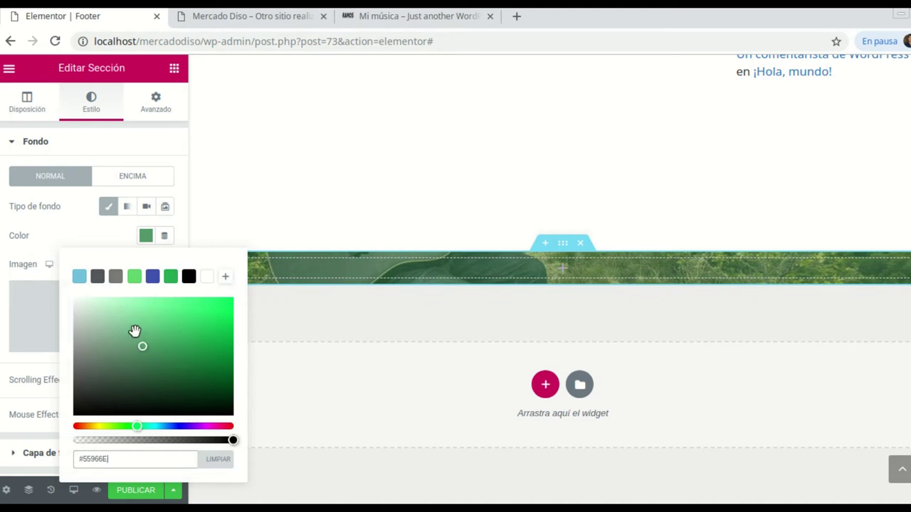
{"action": "left_click", "coordinate": [149, 148]}
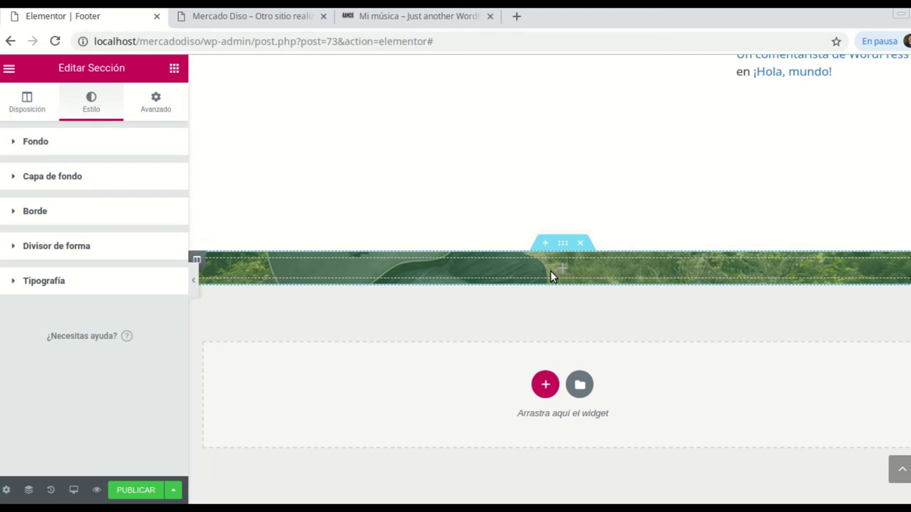
{"action": "left_click", "coordinate": [430, 17]}
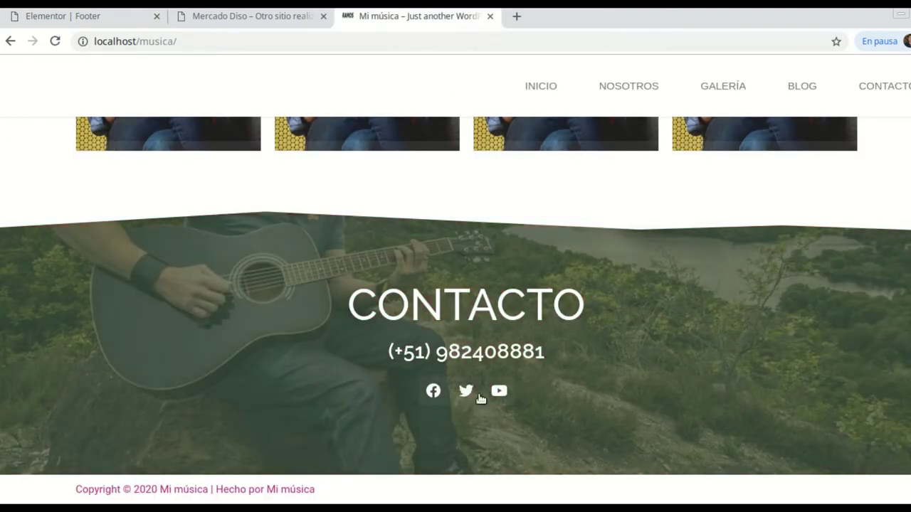
{"action": "left_click", "coordinate": [249, 21]}
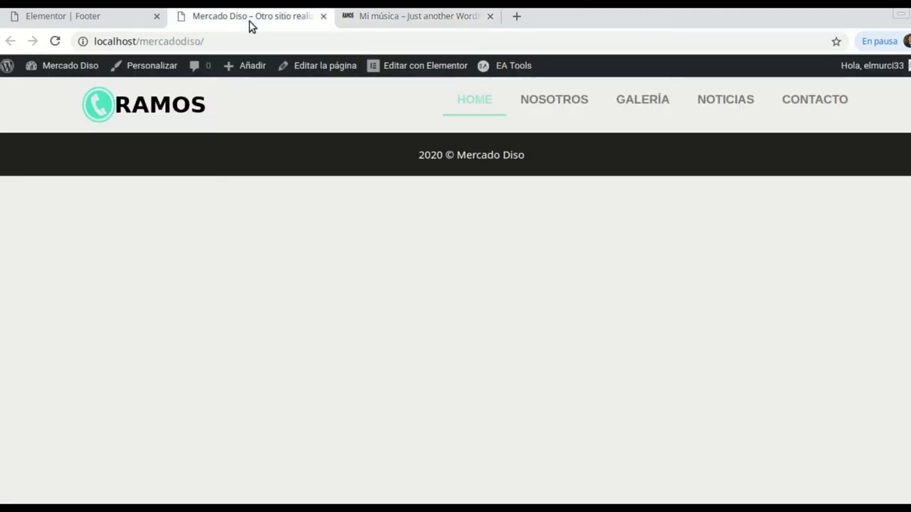
{"action": "left_click", "coordinate": [102, 21]}
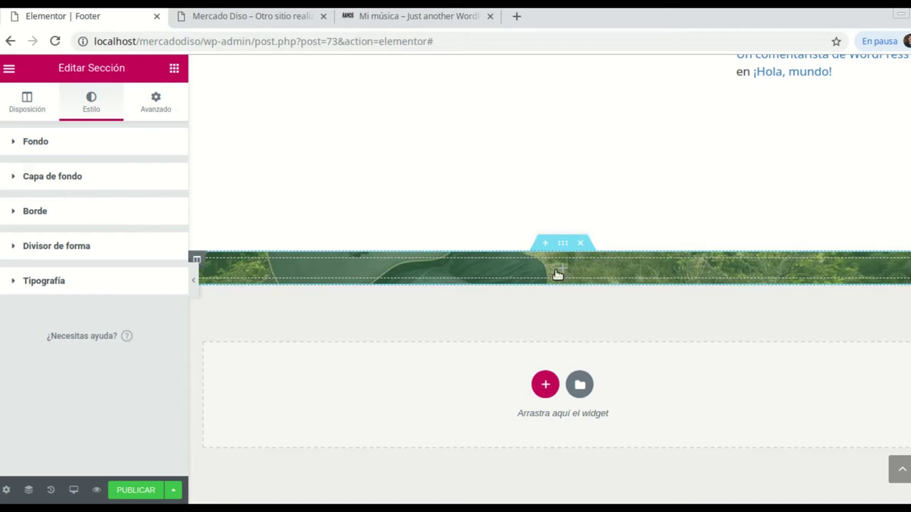
Drag an Encabezado widget into the green footer section
{"action": "left_click", "coordinate": [173, 69]}
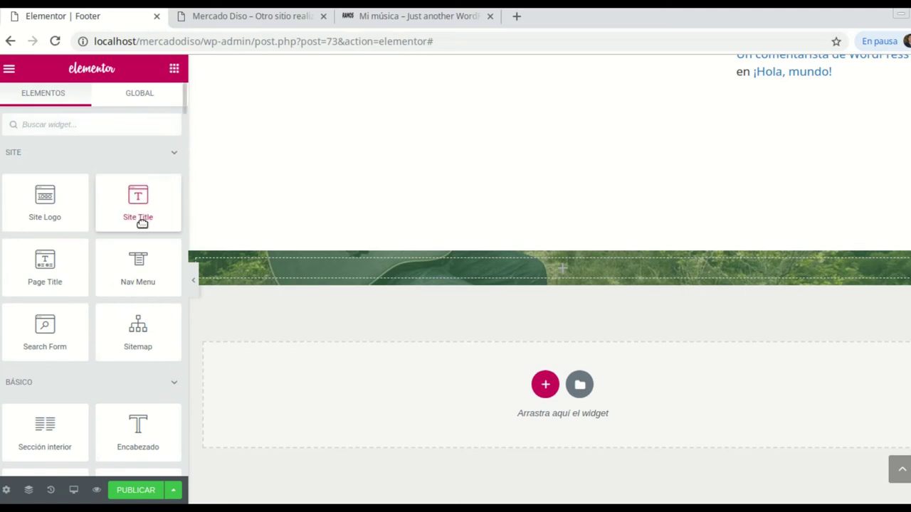
{"action": "scroll", "coordinate": [153, 347], "scroll_direction": "down", "scroll_amount": 1}
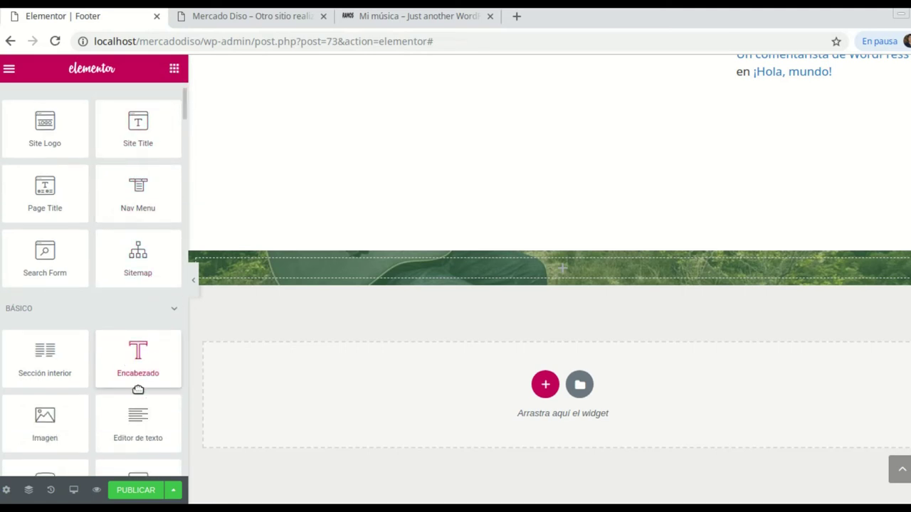
{"action": "left_click_drag", "start_coordinate": [139, 354], "coordinate": [550, 270]}
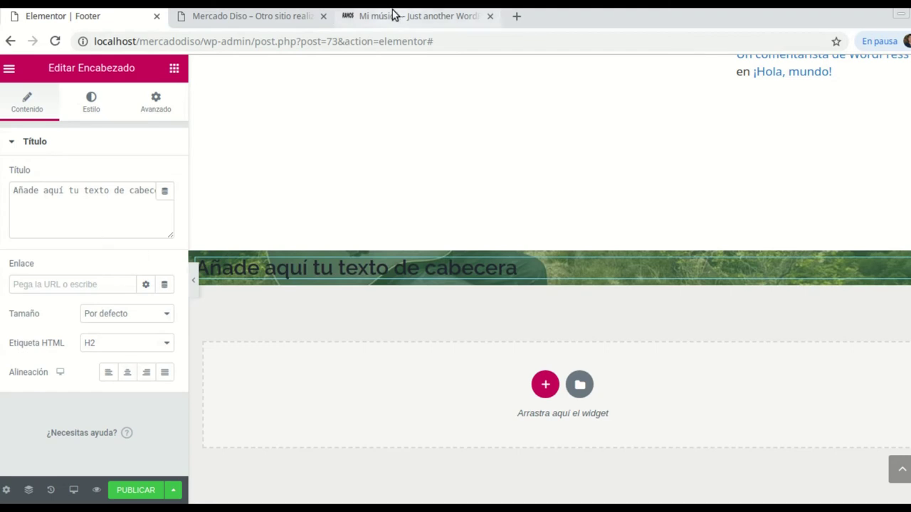
Change the heading text to 'Contacto' and centre-align it
{"action": "left_click_drag", "start_coordinate": [12, 192], "coordinate": [129, 200]}
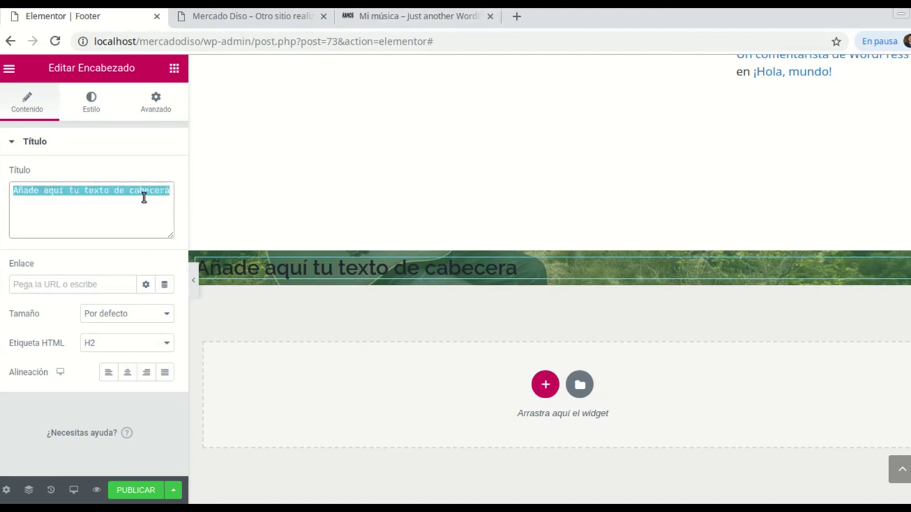
{"action": "type", "text": "Con"}
{"action": "key", "text": "BackSpace"}
{"action": "key", "text": "BackSpace"}
{"action": "key", "text": "BackSpace"}
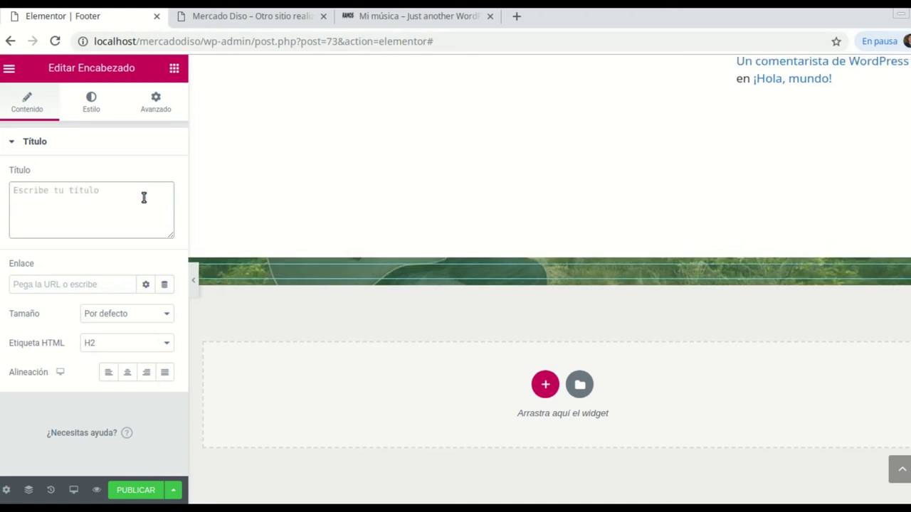
{"action": "type", "text": "cONTAC"}
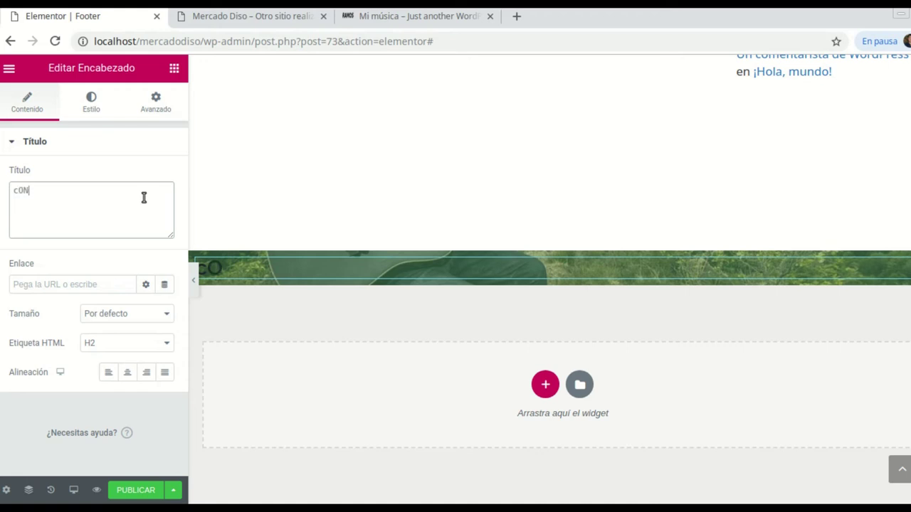
{"action": "key", "text": "BackSpace"}
{"action": "key", "text": "BackSpace"}
{"action": "key", "text": "BackSpace"}
{"action": "key", "text": "BackSpace"}
{"action": "key", "text": "BackSpace"}
{"action": "key", "text": "BackSpace"}
{"action": "key", "text": "BackSpace"}
{"action": "key", "text": "BackSpace"}
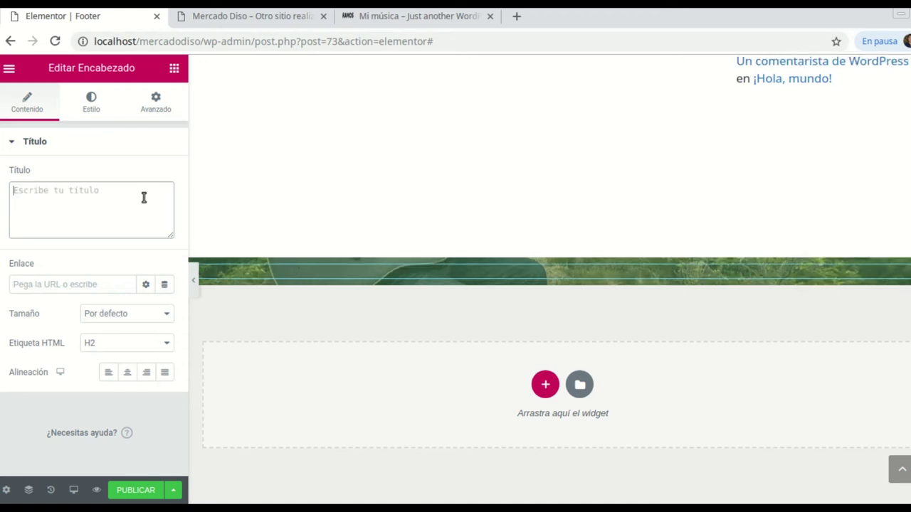
{"action": "type", "text": "CO"}
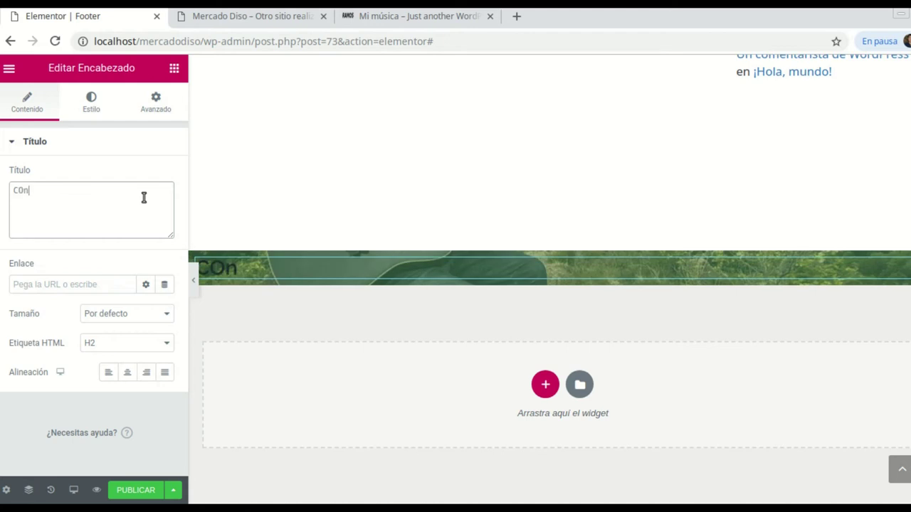
{"action": "key", "text": "BackSpace"}
{"action": "type", "text": "ontacto"}
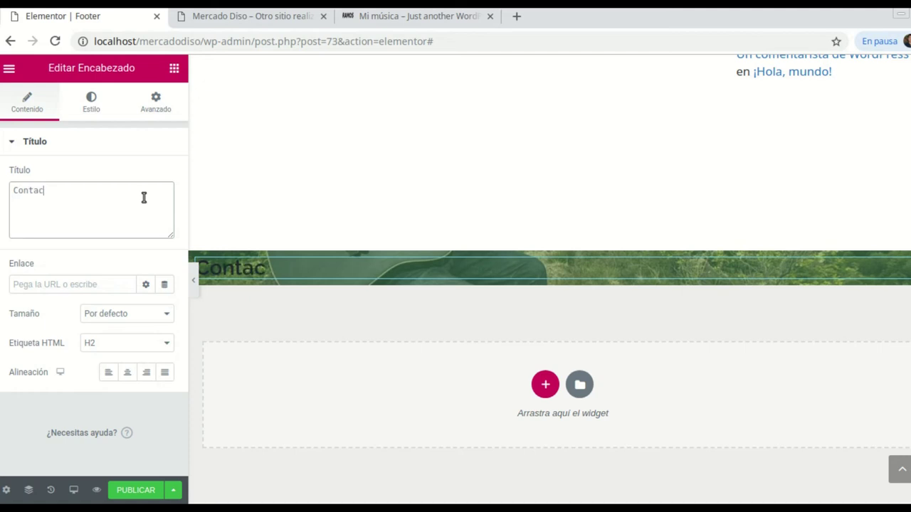
{"action": "left_click", "coordinate": [131, 371]}
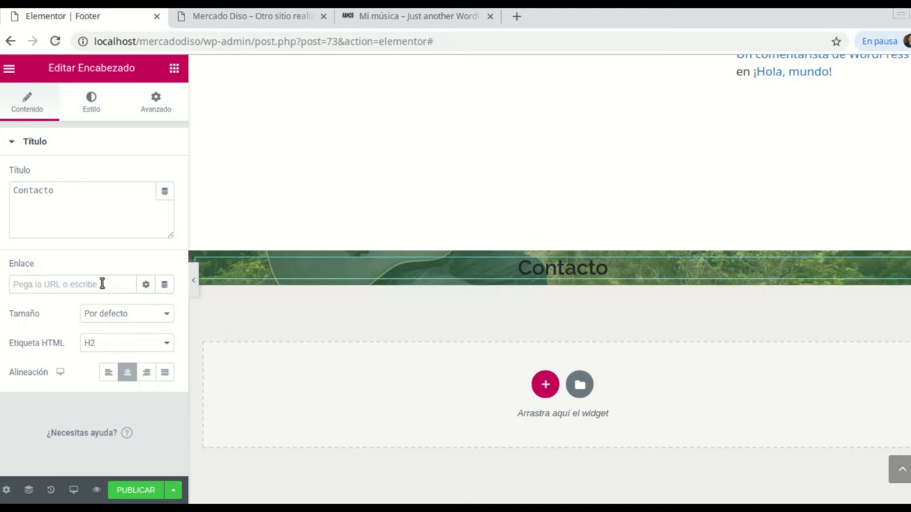
Insert an Espaciador above the Contacto heading and set its height to 50 px
{"action": "left_click", "coordinate": [174, 69]}
{"action": "scroll", "coordinate": [137, 171], "scroll_direction": "down", "scroll_amount": 2}
{"action": "scroll", "coordinate": [137, 217], "scroll_direction": "down", "scroll_amount": 3}
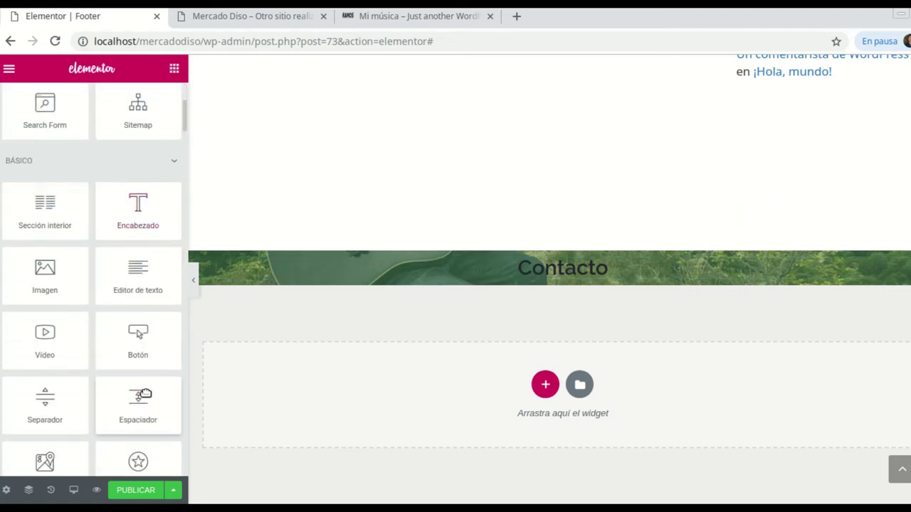
{"action": "scroll", "coordinate": [145, 394], "scroll_direction": "down", "scroll_amount": 1}
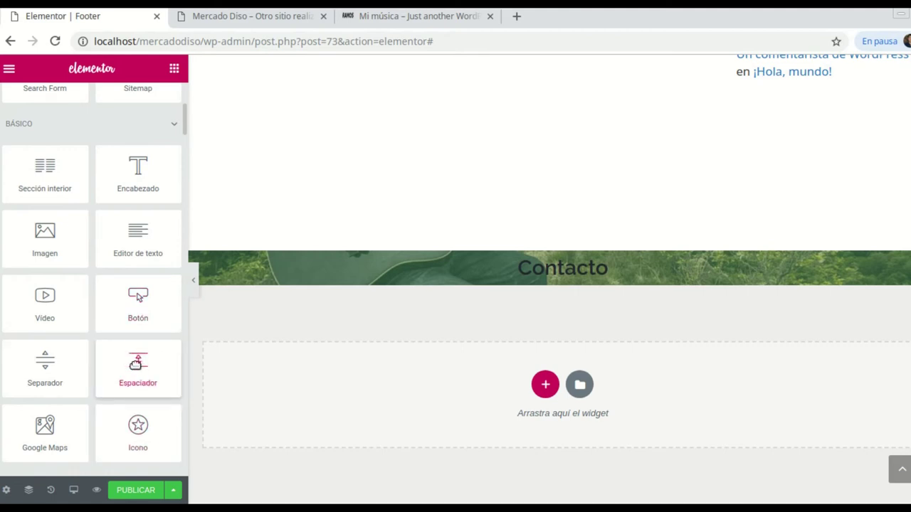
{"action": "left_click_drag", "start_coordinate": [138, 363], "coordinate": [576, 250]}
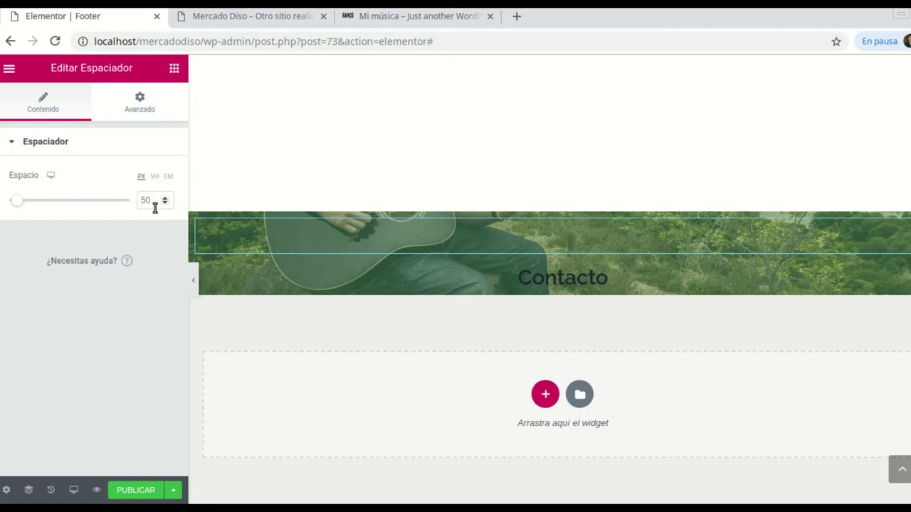
{"action": "mouse_move", "coordinate": [21, 202]}
{"action": "left_mouse_down"}
{"action": "mouse_move", "coordinate": [61, 202]}
{"action": "mouse_move", "coordinate": [28, 200]}
{"action": "left_mouse_up"}
{"action": "left_click_drag", "start_coordinate": [164, 203], "coordinate": [165, 203]}
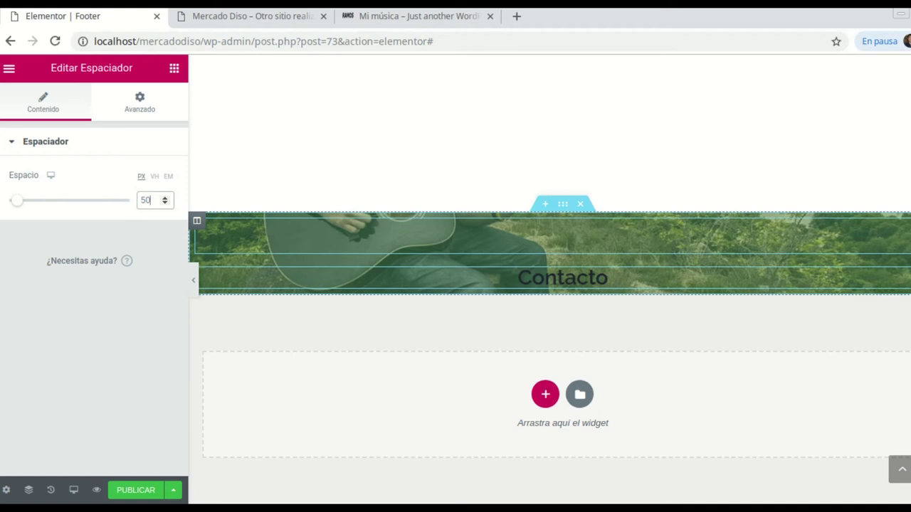
Make the Contacto heading text colour white
{"action": "left_click", "coordinate": [904, 298]}
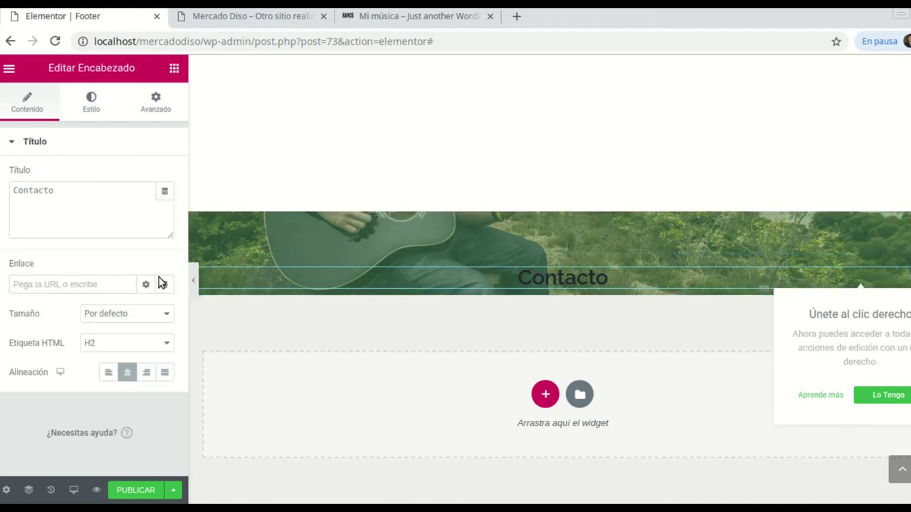
{"action": "left_click", "coordinate": [91, 113]}
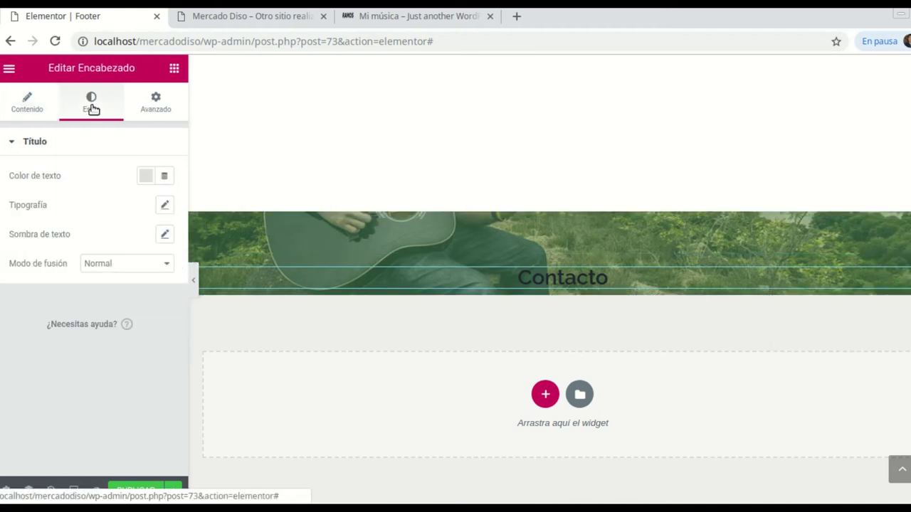
{"action": "left_click", "coordinate": [146, 178]}
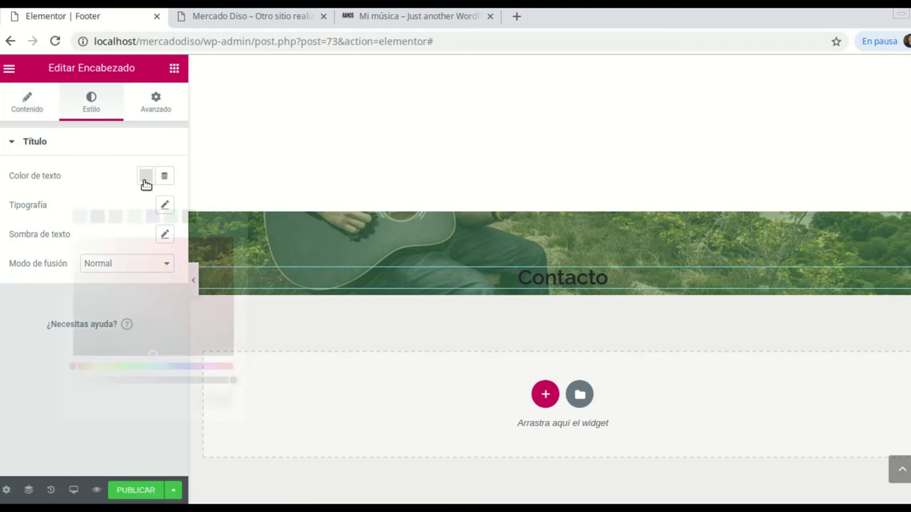
{"action": "left_click", "coordinate": [212, 217]}
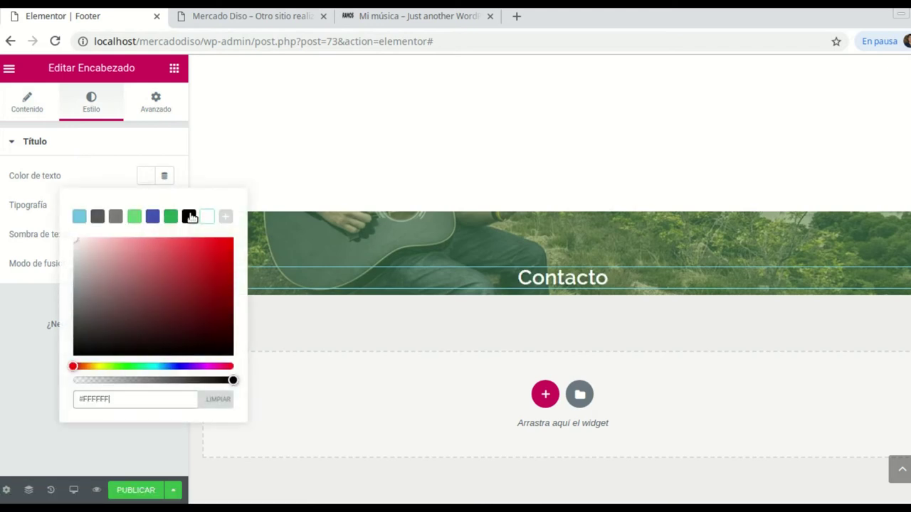
{"action": "left_click", "coordinate": [106, 147]}
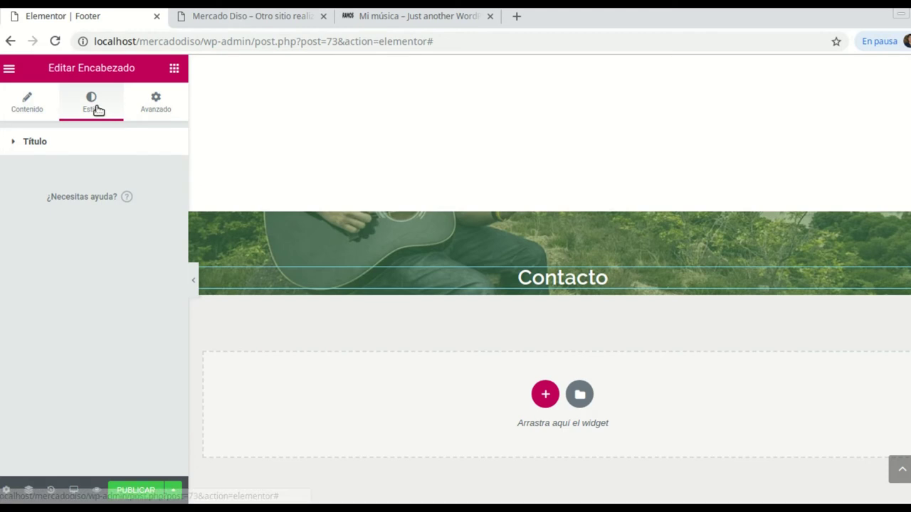
Set the heading typography to uppercase, weight 500, size about 39 px
{"action": "left_click", "coordinate": [16, 143]}
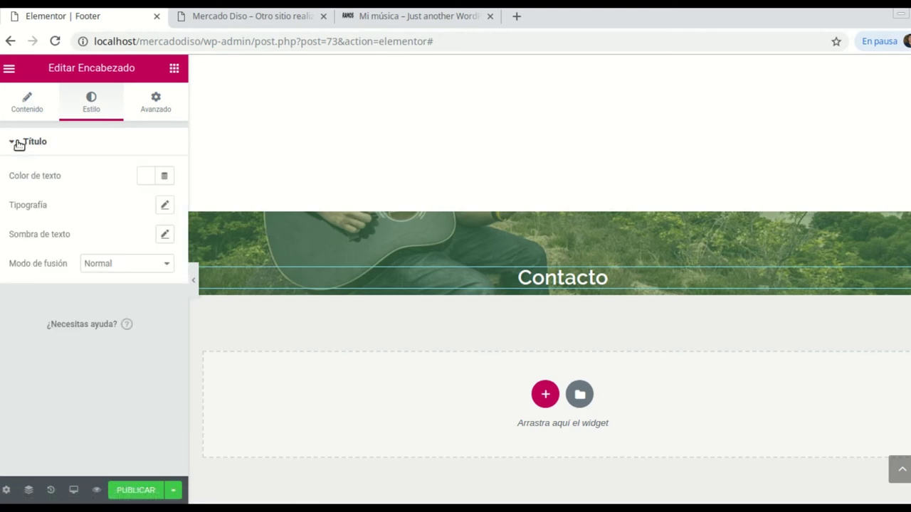
{"action": "left_click", "coordinate": [165, 207]}
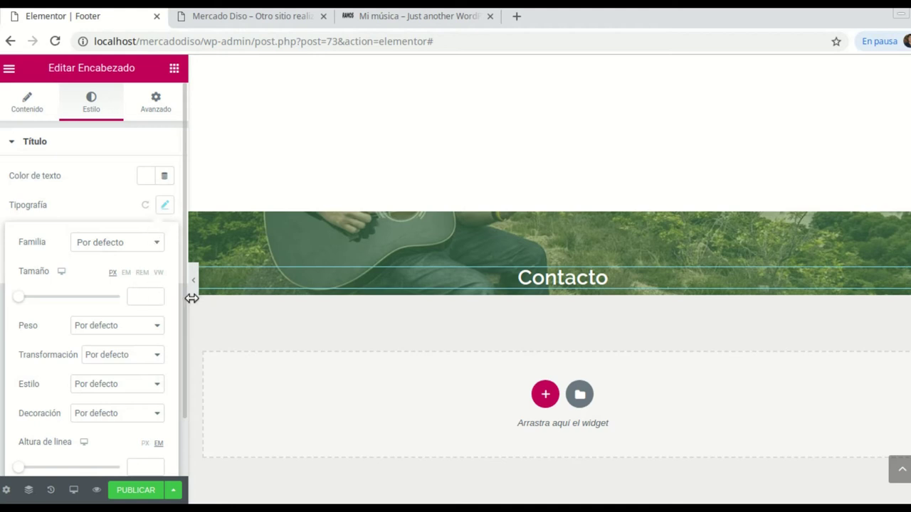
{"action": "left_click", "coordinate": [157, 357]}
{"action": "left_click", "coordinate": [125, 382]}
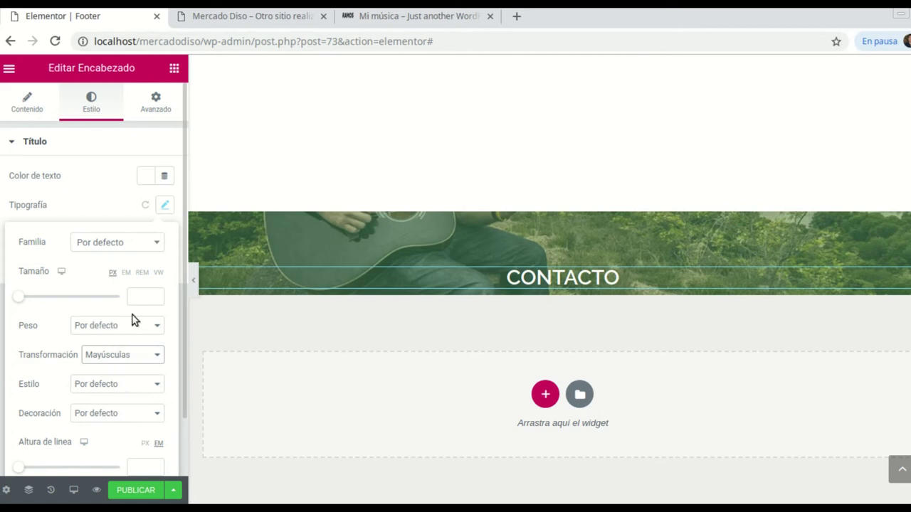
{"action": "left_click", "coordinate": [158, 328]}
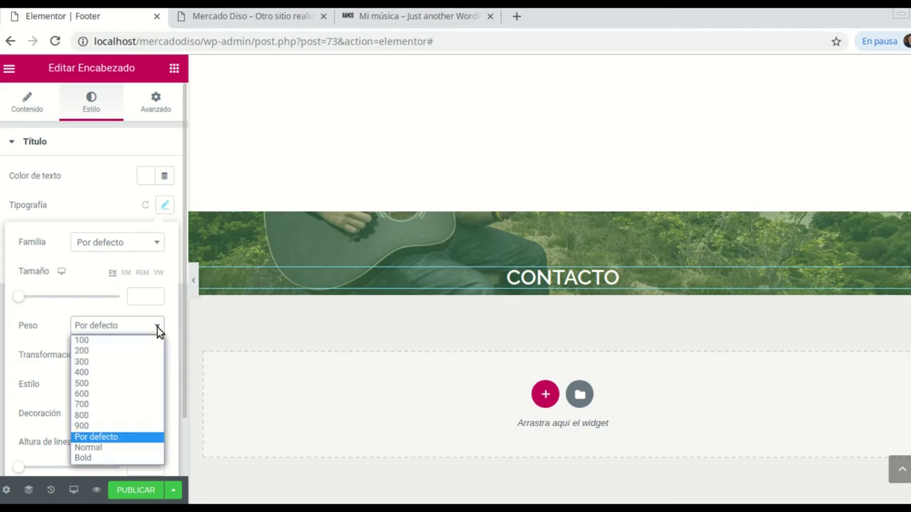
{"action": "left_click", "coordinate": [93, 385]}
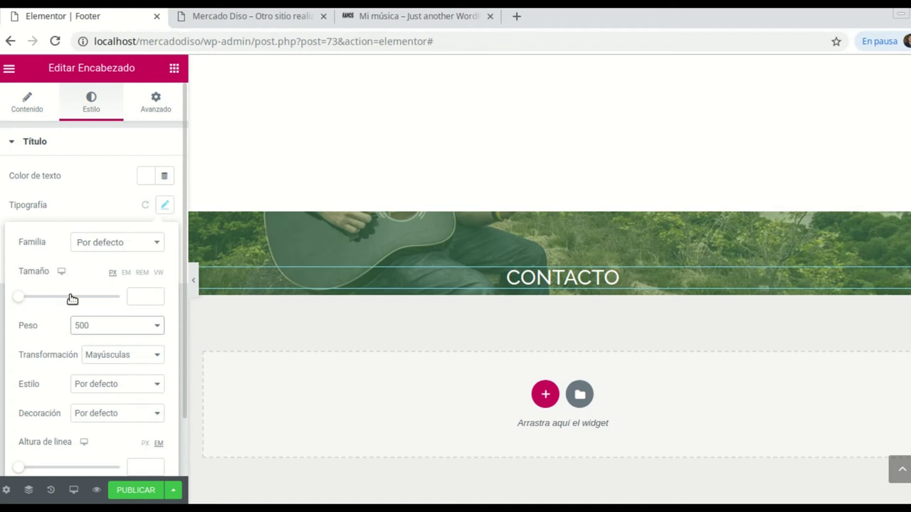
{"action": "left_click", "coordinate": [20, 302]}
{"action": "left_click_drag", "start_coordinate": [20, 302], "coordinate": [39, 300]}
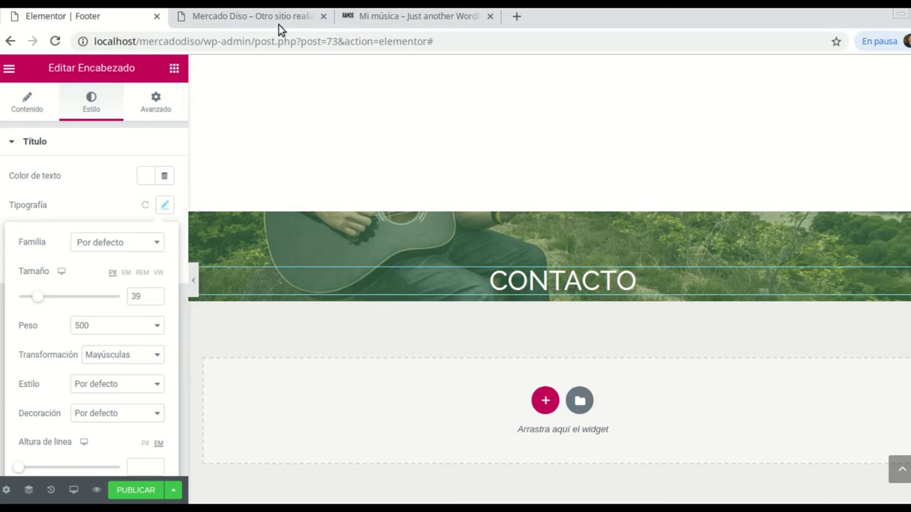
After checking the live Mi música site, enlarge CONTACTO to 66 px
{"action": "left_click", "coordinate": [430, 22]}
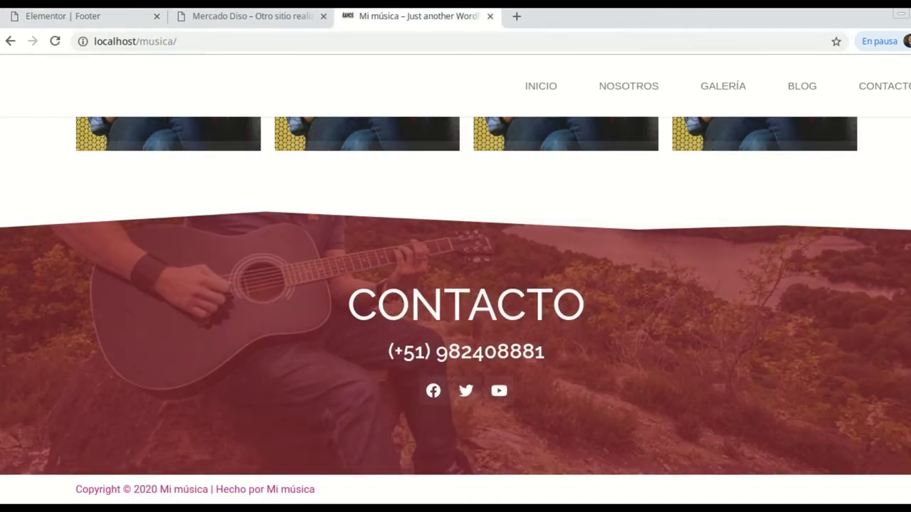
{"action": "left_click", "coordinate": [102, 16]}
{"action": "left_click", "coordinate": [155, 295]}
{"action": "scroll", "coordinate": [155, 298], "scroll_direction": "up", "scroll_amount": 20}
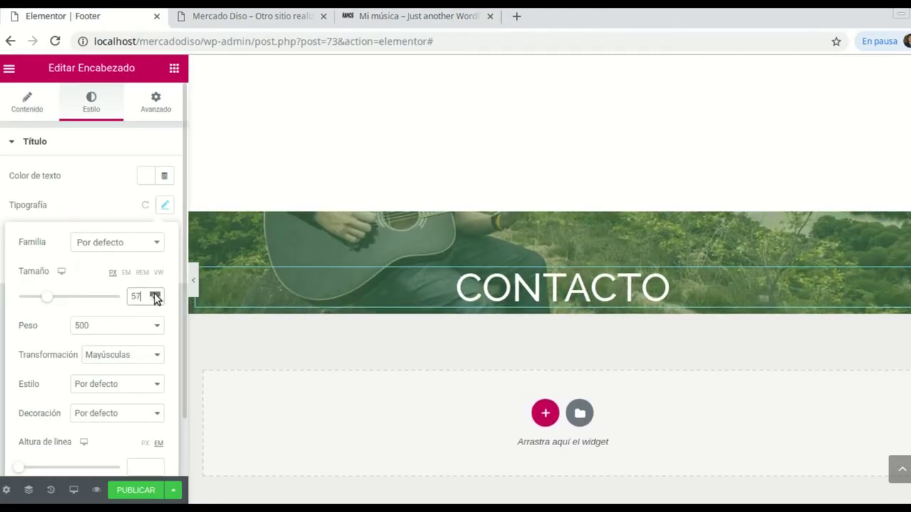
{"action": "scroll", "coordinate": [155, 298], "scroll_direction": "up", "scroll_amount": 5}
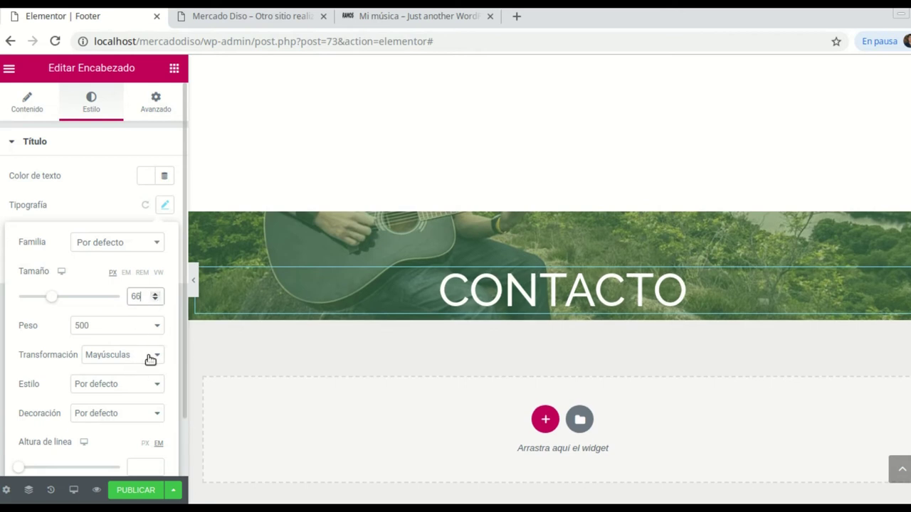
{"action": "left_click", "coordinate": [240, 73]}
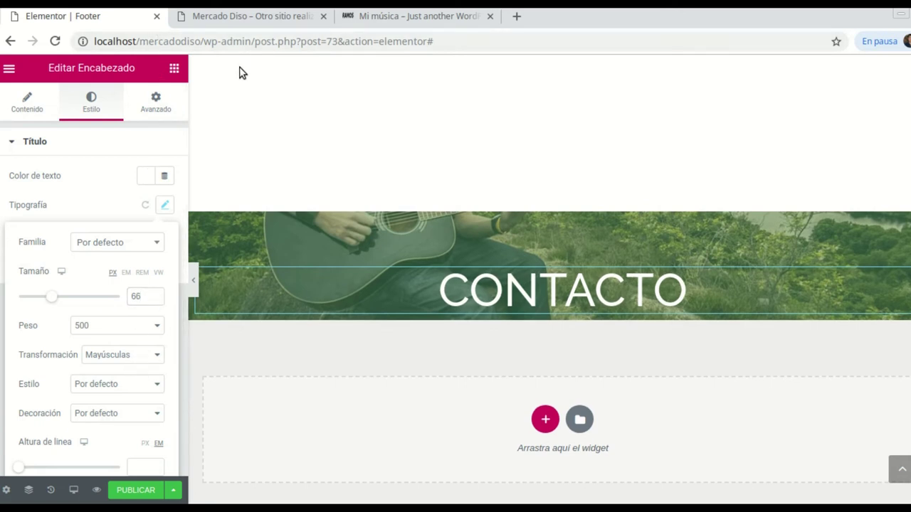
{"action": "left_click", "coordinate": [174, 68]}
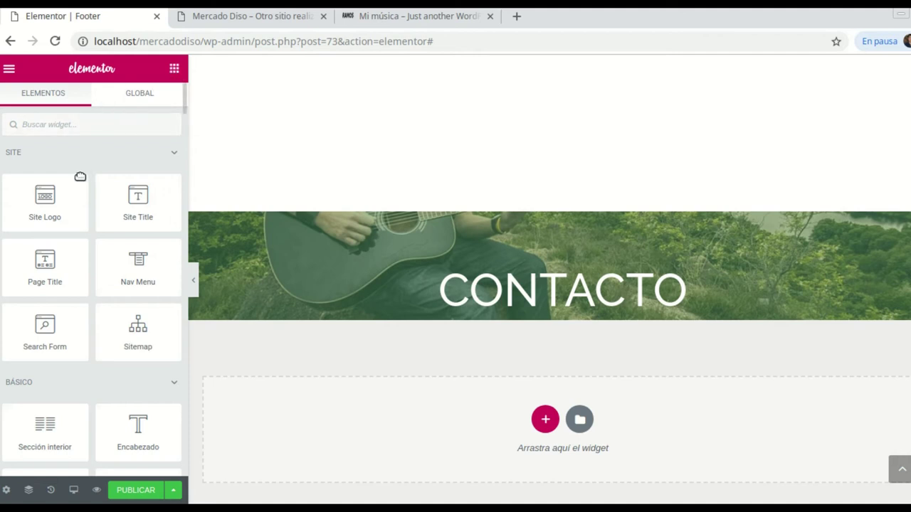
Add a centred heading below CONTACTO containing the contact phone number
{"action": "scroll", "coordinate": [97, 228], "scroll_direction": "down", "scroll_amount": 2}
{"action": "scroll", "coordinate": [99, 235], "scroll_direction": "down", "scroll_amount": 1}
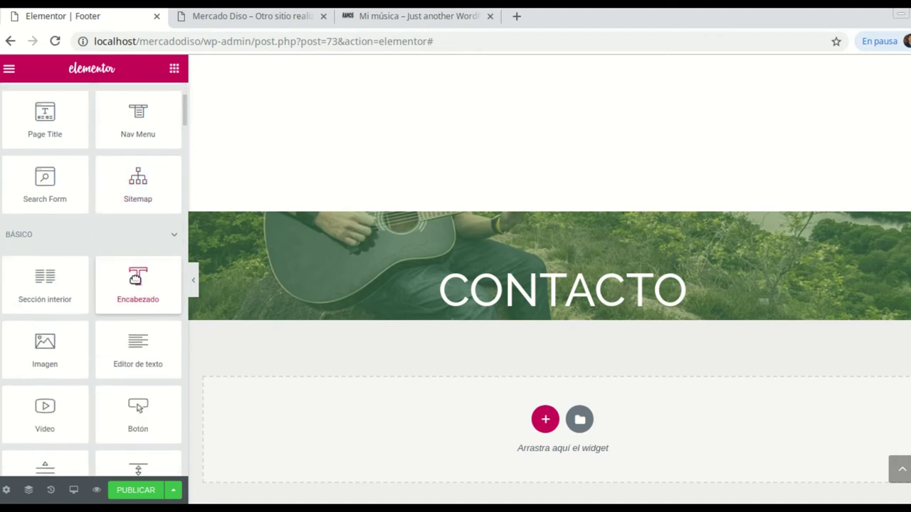
{"action": "left_click_drag", "start_coordinate": [142, 277], "coordinate": [553, 317]}
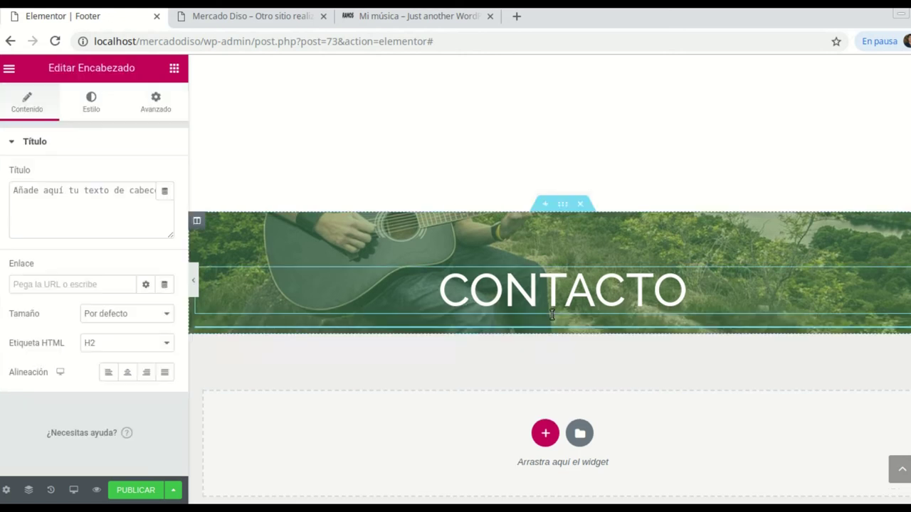
{"action": "left_click", "coordinate": [10, 188]}
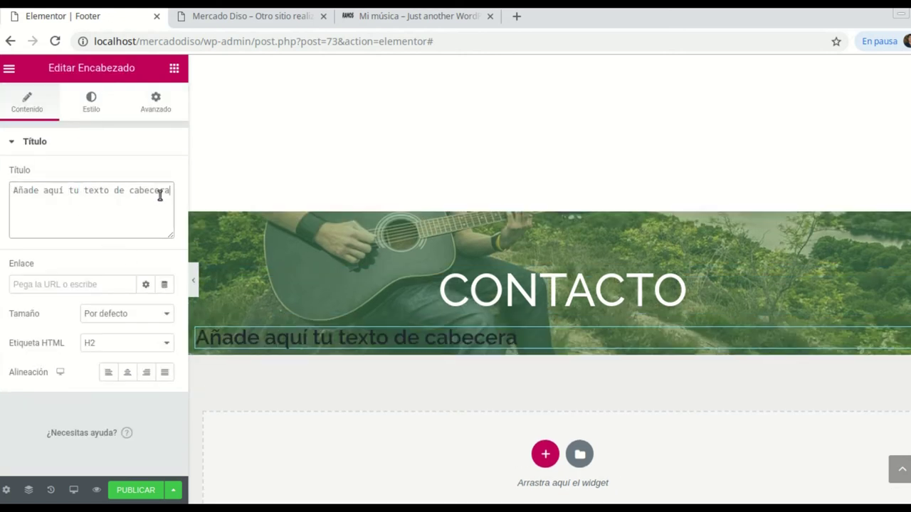
{"action": "left_click_drag", "start_coordinate": [172, 193], "coordinate": [13, 194]}
{"action": "left_click_drag", "start_coordinate": [116, 190], "coordinate": [93, 190]}
{"action": "key", "text": "BackSpace"}
{"action": "key", "text": "BackSpace"}
{"action": "key", "text": "BackSpace"}
{"action": "key", "text": "BackSpace"}
{"action": "key", "text": "BackSpace"}
{"action": "key", "text": "BackSpace"}
{"action": "key", "text": "BackSpace"}
{"action": "key", "text": "BackSpace"}
{"action": "key", "text": "BackSpace"}
{"action": "key", "text": "BackSpace"}
{"action": "key", "text": "BackSpace"}
{"action": "key", "text": "BackSpace"}
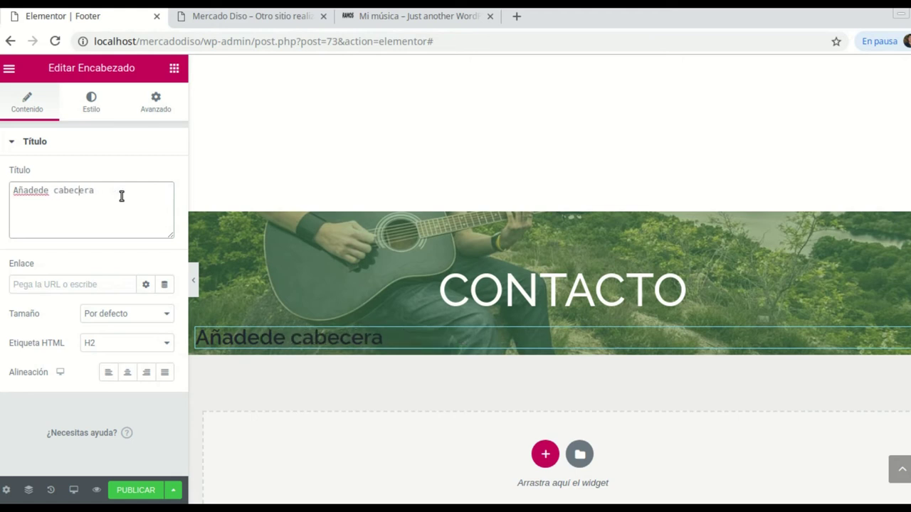
{"action": "key", "text": "BackSpace"}
{"action": "key", "text": "BackSpace"}
{"action": "key", "text": "BackSpace"}
{"action": "key", "text": "BackSpace"}
{"action": "key", "text": "BackSpace"}
{"action": "key", "text": "BackSpace"}
{"action": "key", "text": "BackSpace"}
{"action": "key", "text": "BackSpace"}
{"action": "key", "text": "BackSpace"}
{"action": "key", "text": "BackSpace"}
{"action": "key", "text": "BackSpace"}
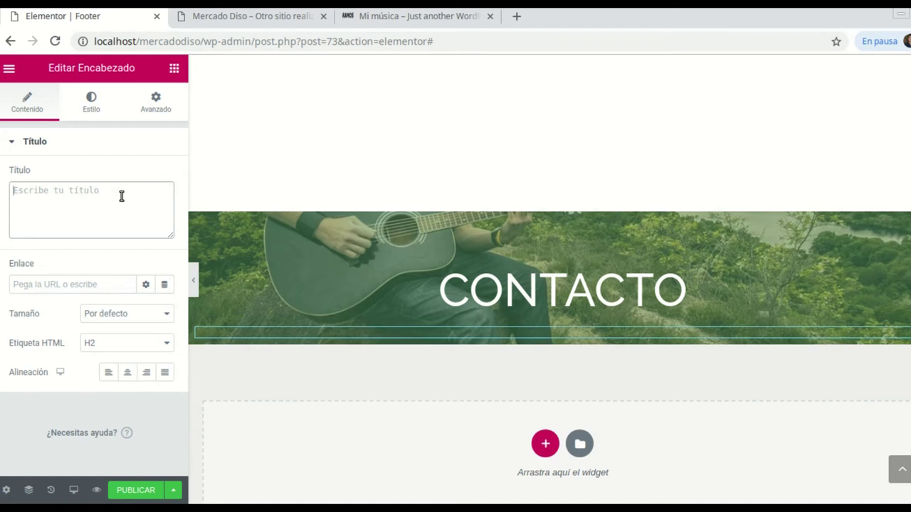
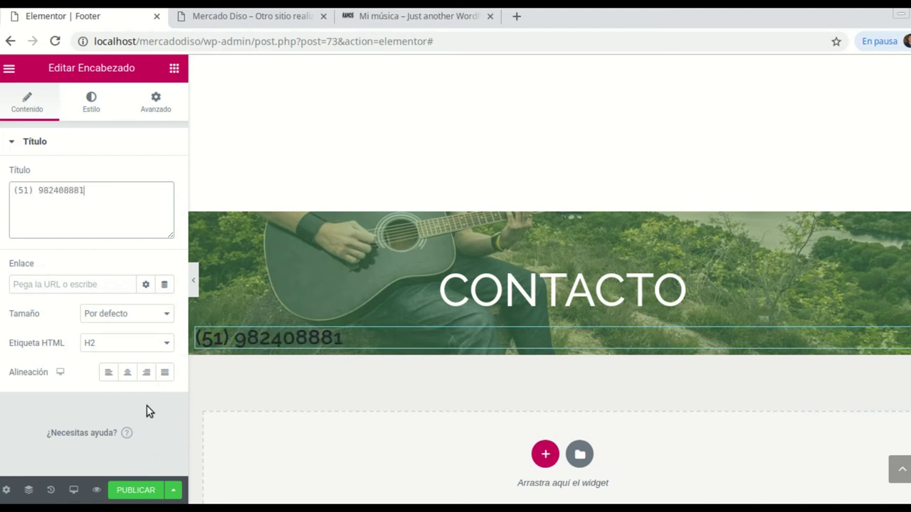
{"action": "left_click", "coordinate": [128, 375]}
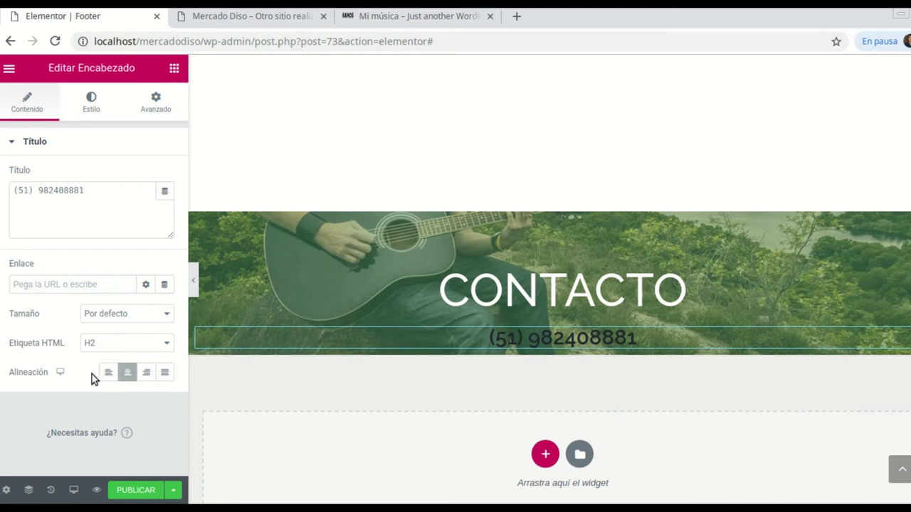
Set the phone-number heading's text colour to white #FFFFFF
{"action": "left_click", "coordinate": [91, 106]}
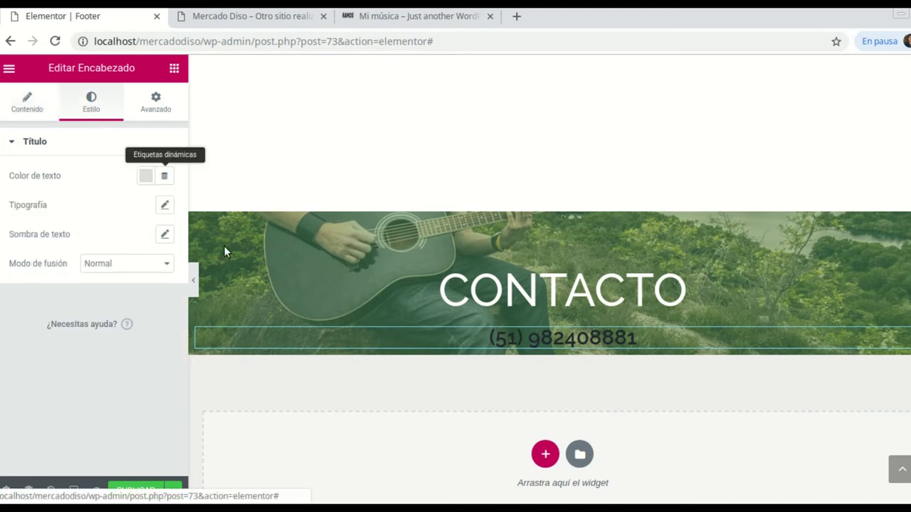
{"action": "left_click", "coordinate": [146, 178]}
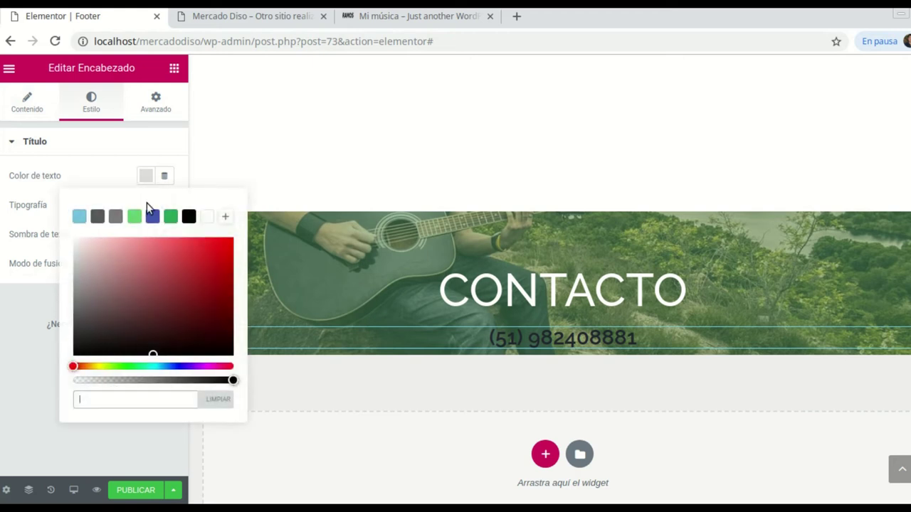
{"action": "left_click", "coordinate": [209, 220]}
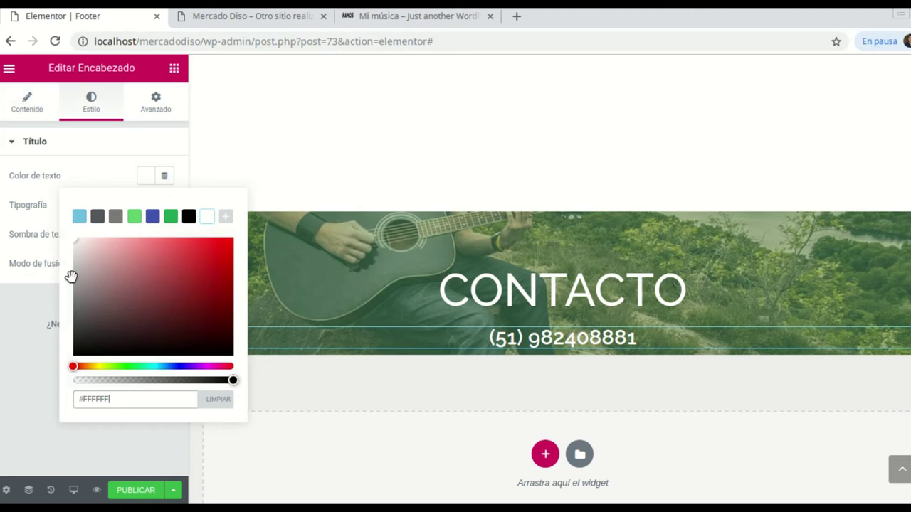
{"action": "left_click", "coordinate": [22, 341]}
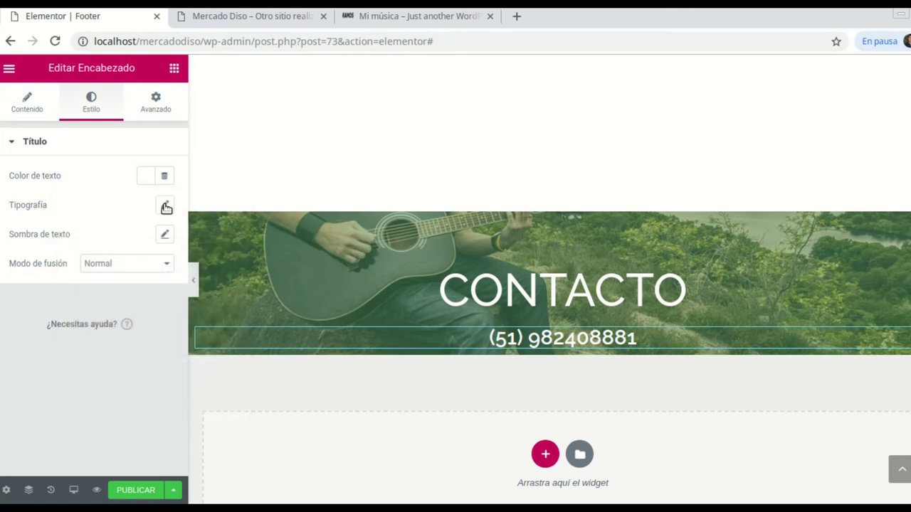
Give the phone-number heading 30 px size and 600 font weight
{"action": "left_click", "coordinate": [165, 207]}
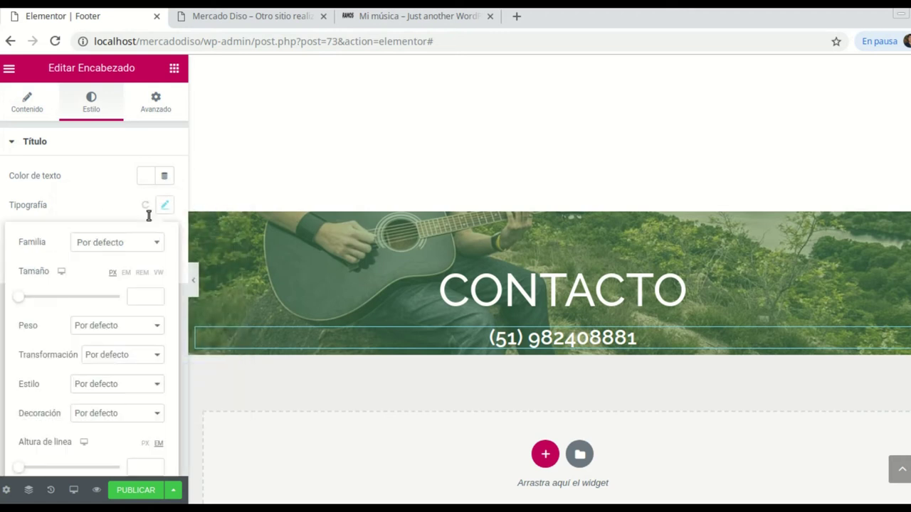
{"action": "left_click_drag", "start_coordinate": [17, 298], "coordinate": [36, 297]}
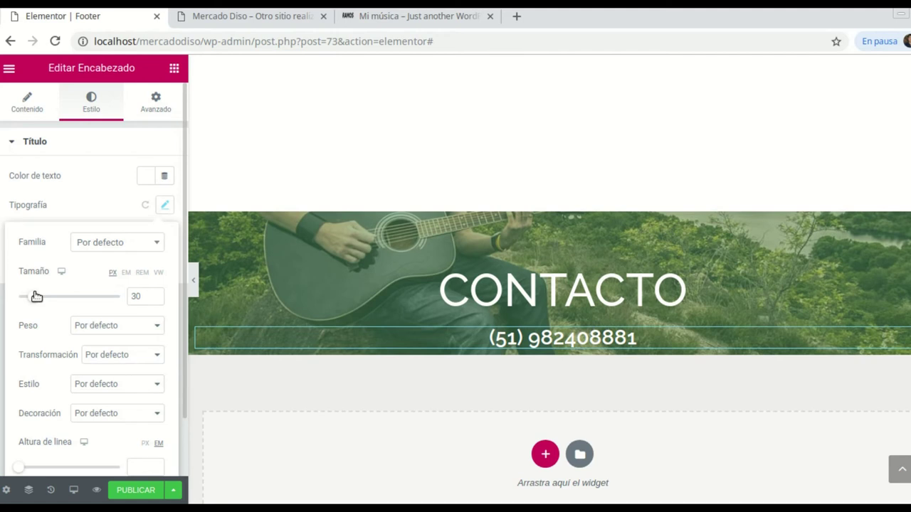
{"action": "left_click", "coordinate": [159, 326]}
{"action": "left_click", "coordinate": [133, 353]}
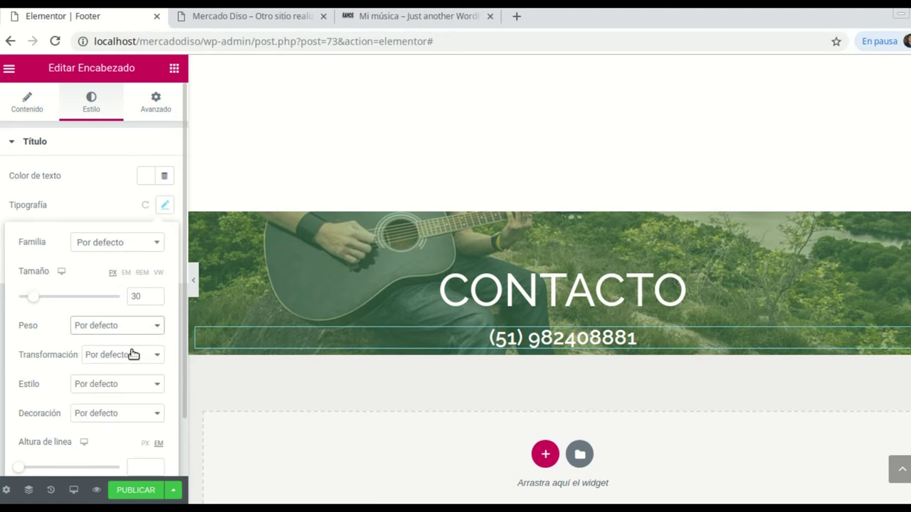
{"action": "left_click", "coordinate": [159, 325]}
{"action": "left_click", "coordinate": [85, 394]}
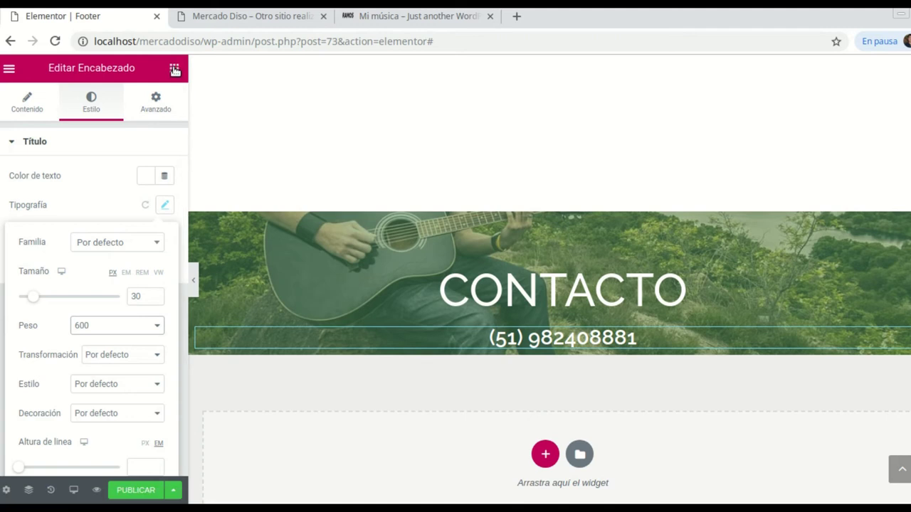
{"action": "left_click", "coordinate": [174, 69]}
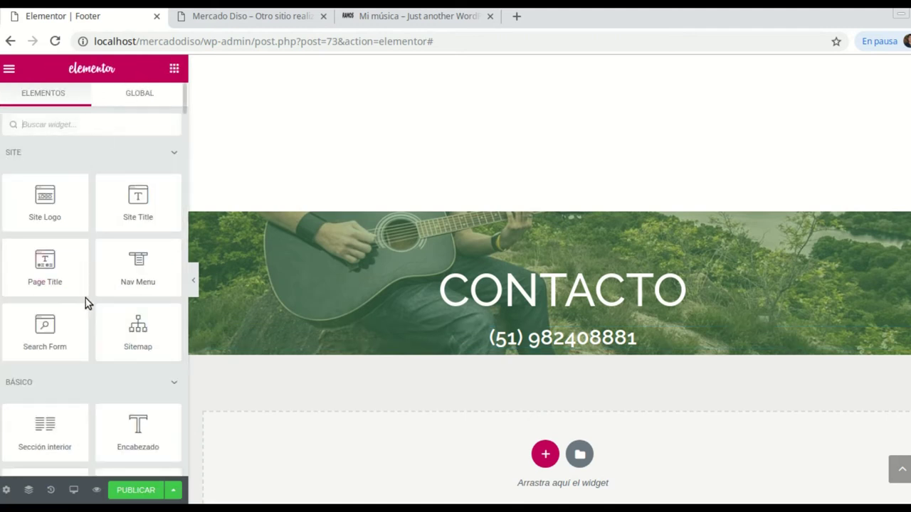
Add Facebook, Twitter and Youtube social icons under the phone number, then view the Mi música footer
{"action": "scroll", "coordinate": [109, 240], "scroll_direction": "down", "scroll_amount": 3}
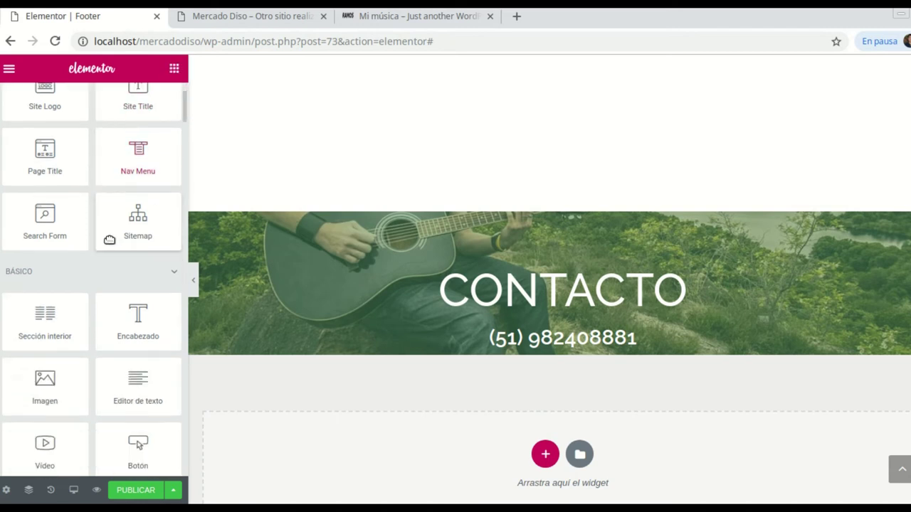
{"action": "scroll", "coordinate": [109, 240], "scroll_direction": "down", "scroll_amount": 2}
{"action": "scroll", "coordinate": [111, 263], "scroll_direction": "down", "scroll_amount": 4}
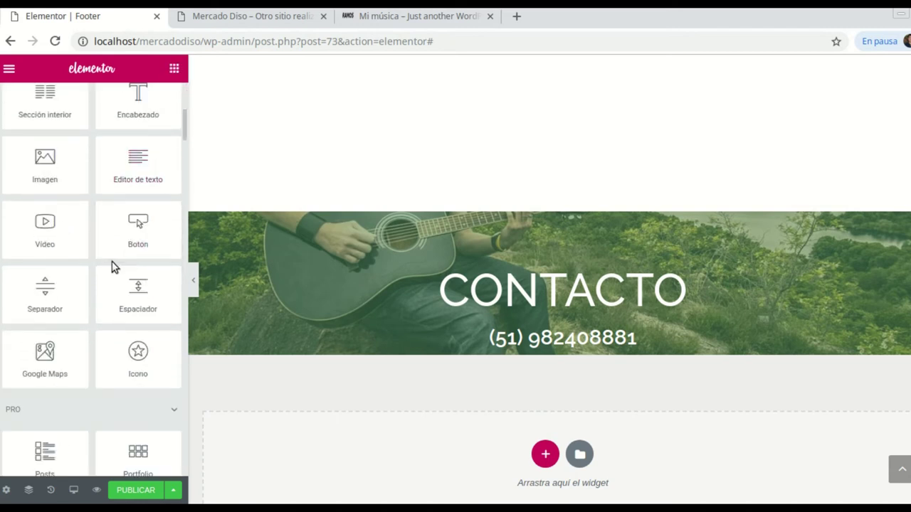
{"action": "scroll", "coordinate": [111, 263], "scroll_direction": "down", "scroll_amount": 5}
{"action": "scroll", "coordinate": [111, 263], "scroll_direction": "down", "scroll_amount": 10}
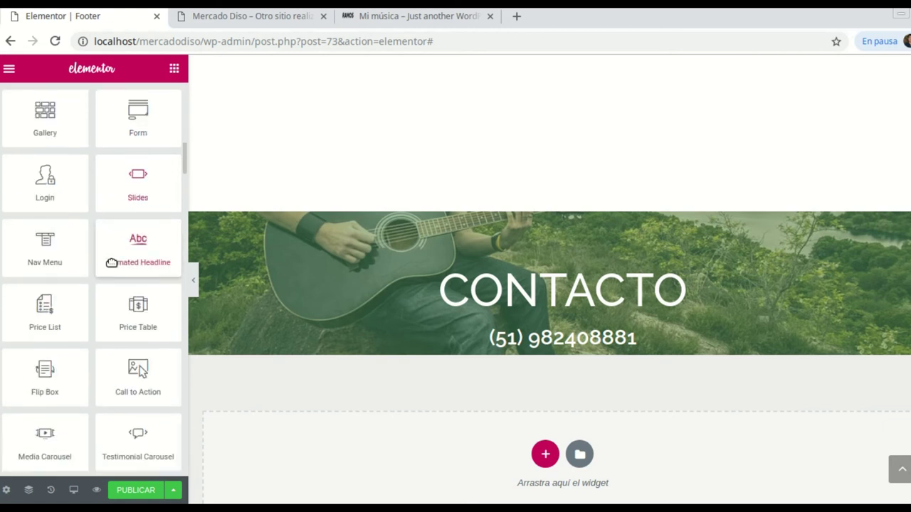
{"action": "scroll", "coordinate": [111, 263], "scroll_direction": "down", "scroll_amount": 5}
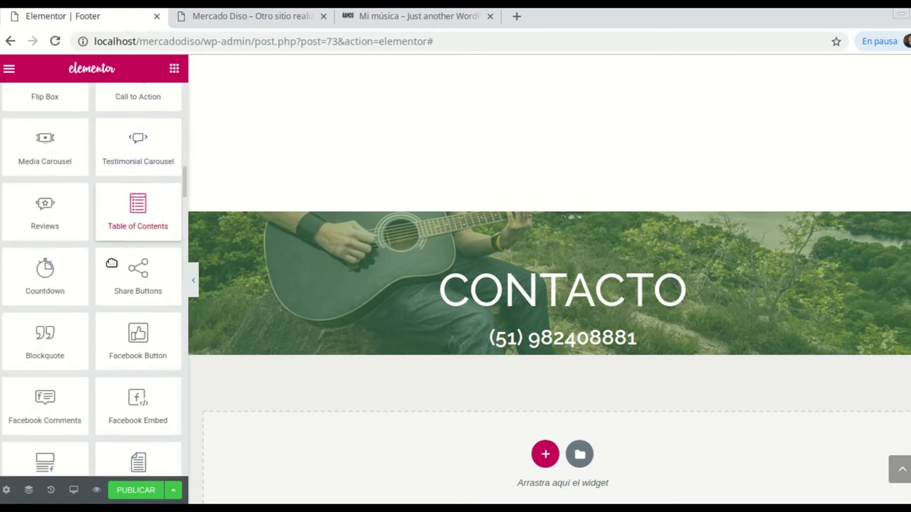
{"action": "scroll", "coordinate": [112, 263], "scroll_direction": "down", "scroll_amount": 9}
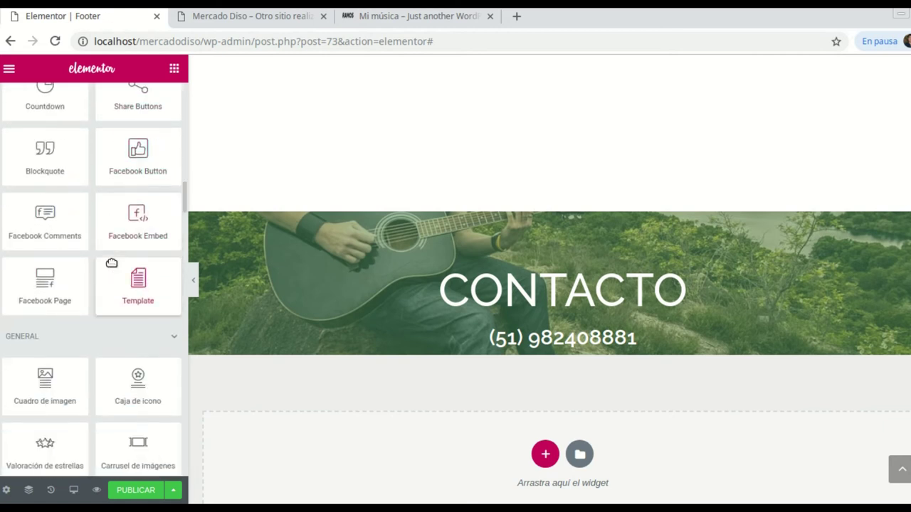
{"action": "scroll", "coordinate": [111, 267], "scroll_direction": "down", "scroll_amount": 7}
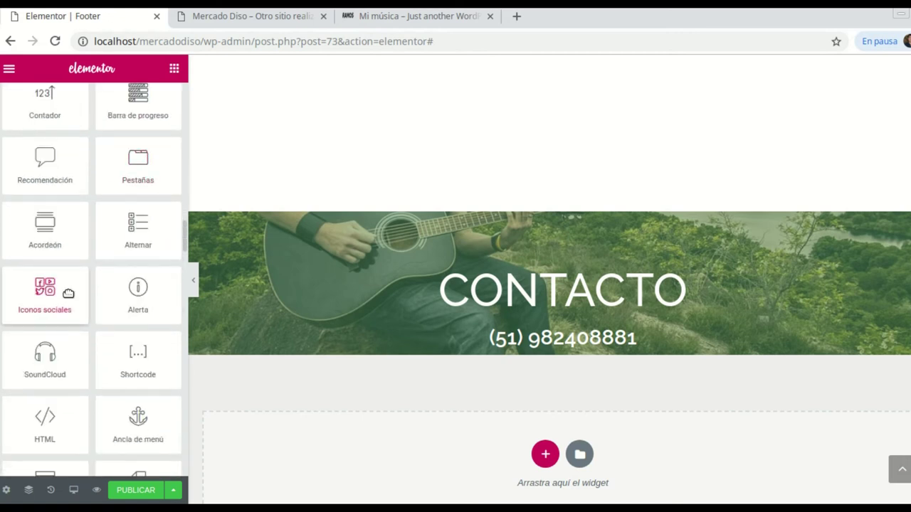
{"action": "left_click_drag", "start_coordinate": [49, 289], "coordinate": [580, 353]}
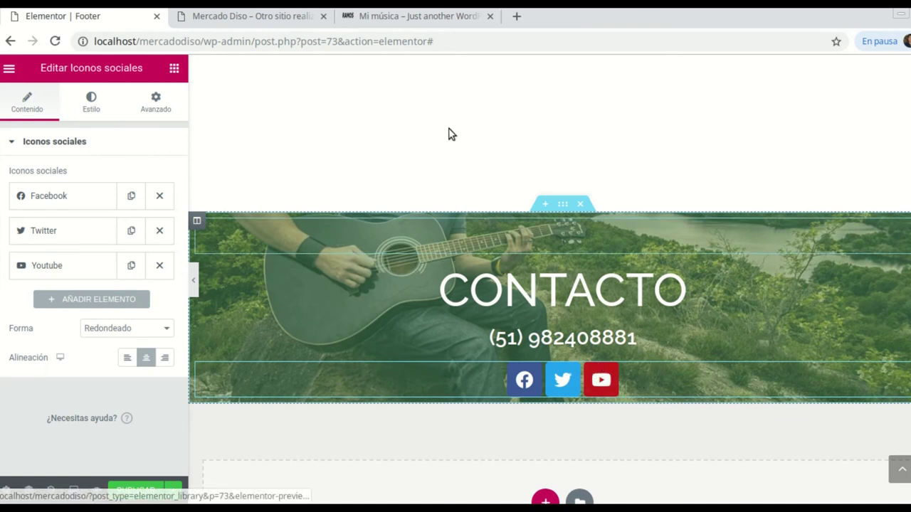
{"action": "left_click", "coordinate": [411, 28]}
Check the Mercado Diso and Mi música tabs, then return to the Elementor footer editor
{"action": "left_click", "coordinate": [248, 17]}
{"action": "left_click", "coordinate": [402, 26]}
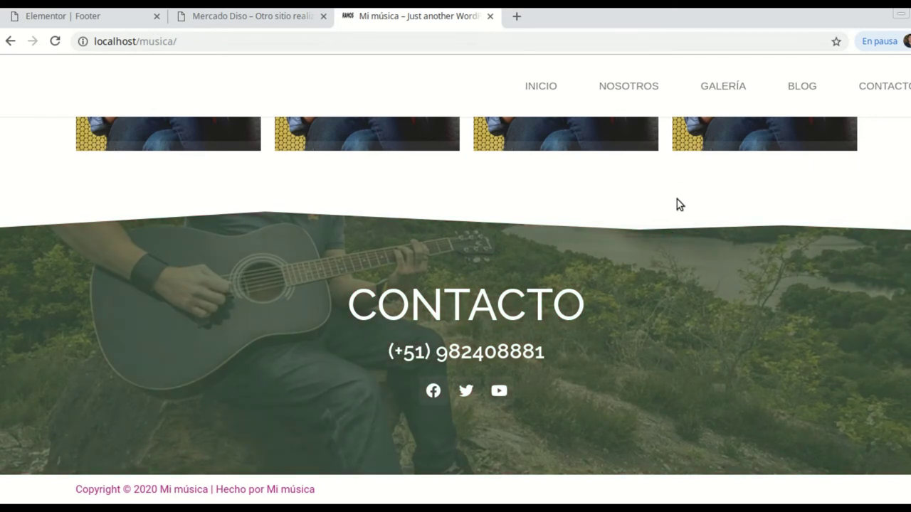
{"action": "left_click", "coordinate": [259, 16]}
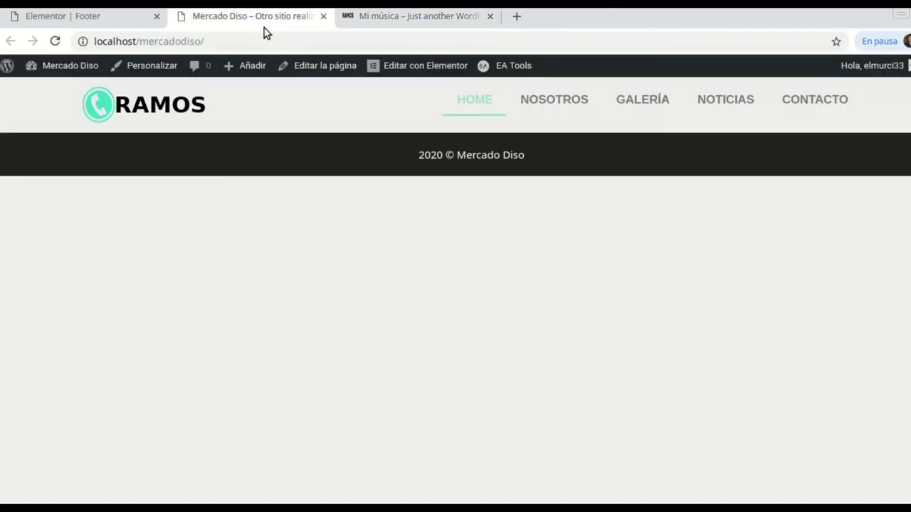
{"action": "left_click", "coordinate": [83, 24]}
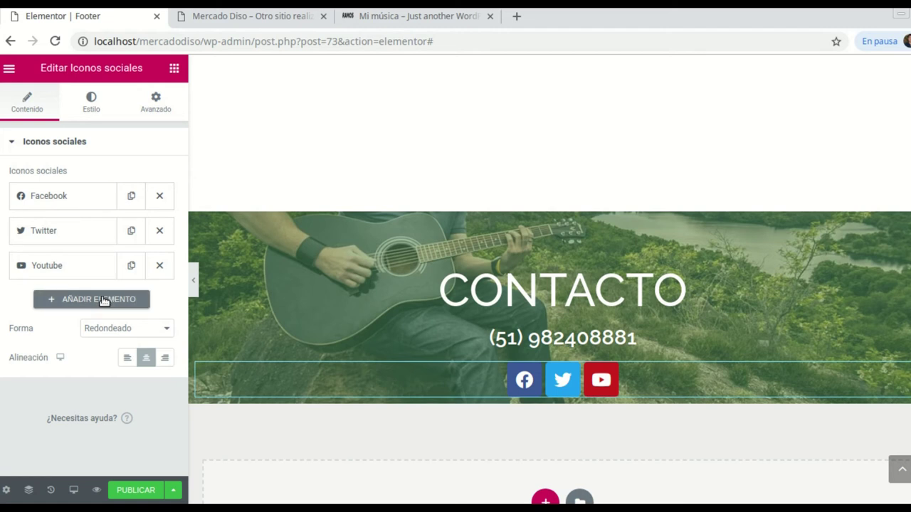
Set the social icons' shape to Círculo
{"action": "left_click", "coordinate": [165, 335]}
{"action": "left_click", "coordinate": [137, 354]}
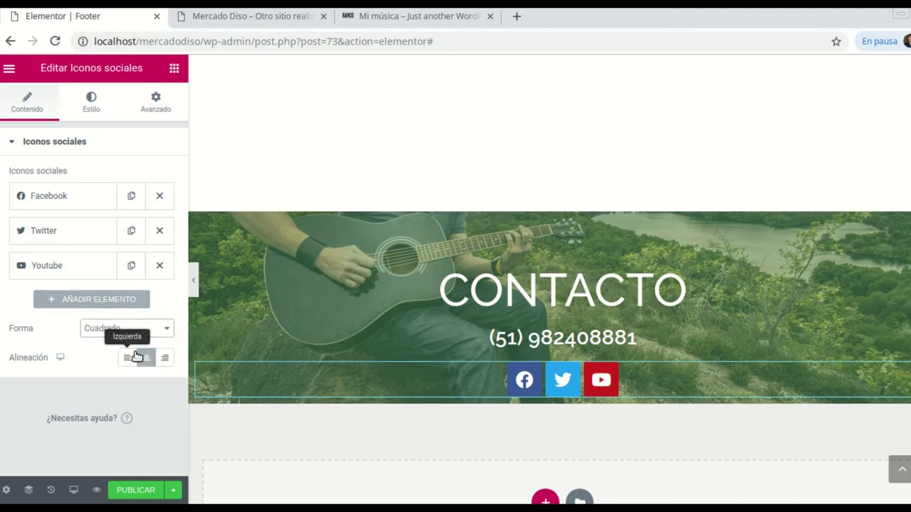
{"action": "left_click", "coordinate": [164, 334]}
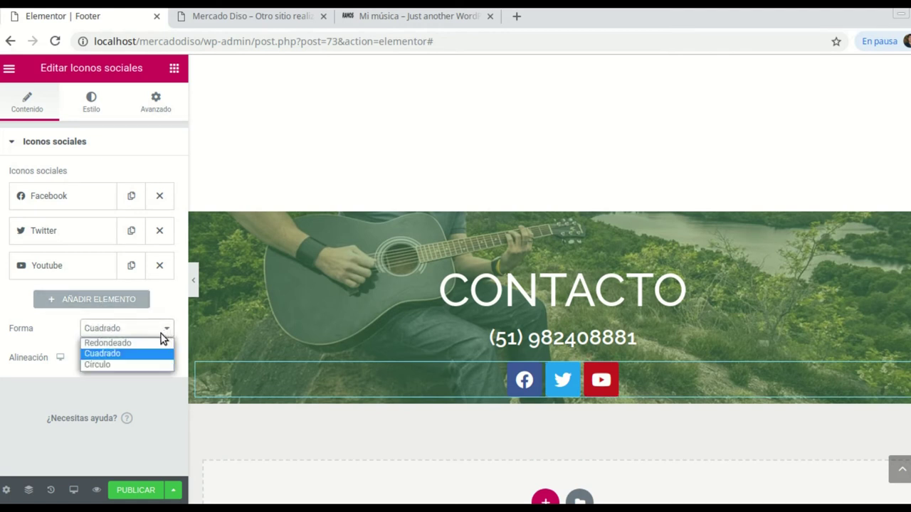
{"action": "left_click", "coordinate": [126, 363]}
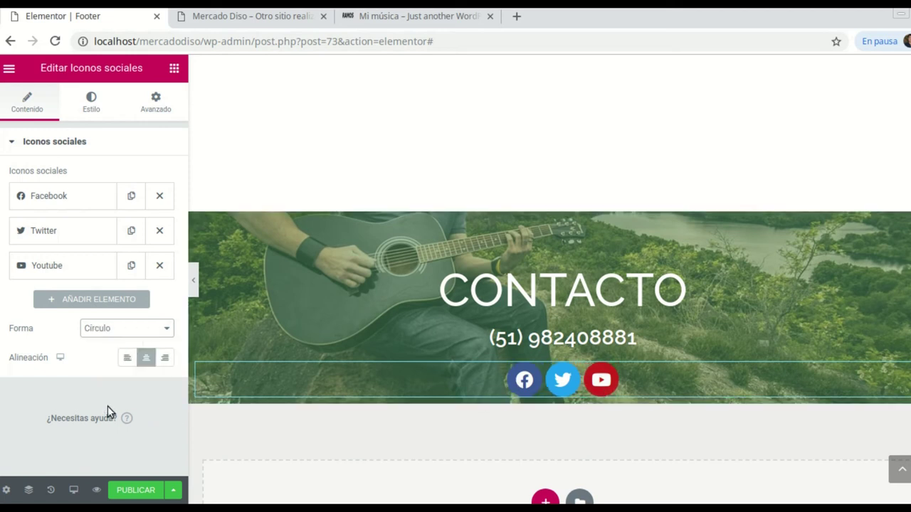
Change the icons' Estilo colour from official colours to Personalizado
{"action": "left_click", "coordinate": [97, 109]}
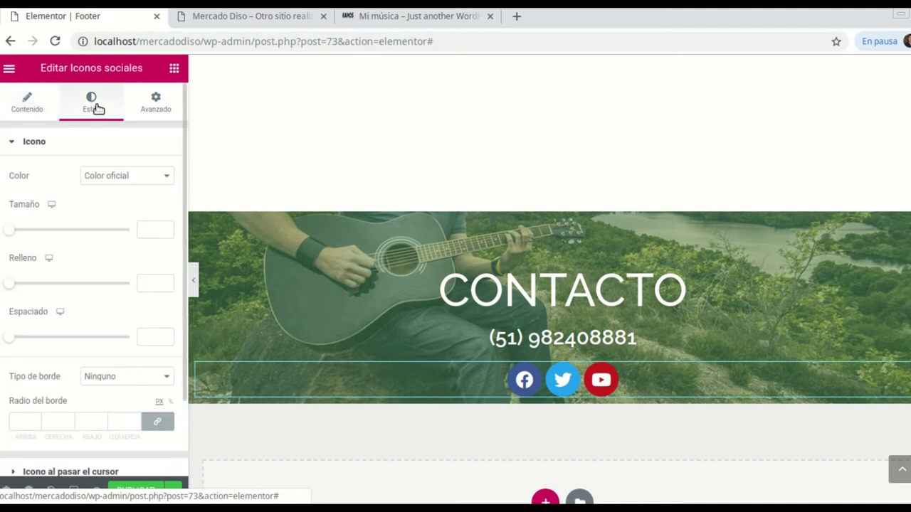
{"action": "left_click", "coordinate": [166, 181]}
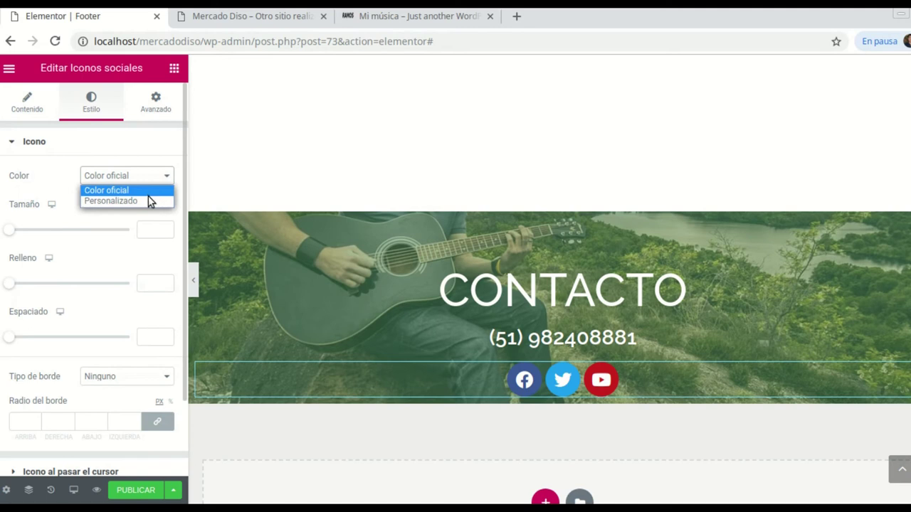
{"action": "left_click", "coordinate": [114, 201]}
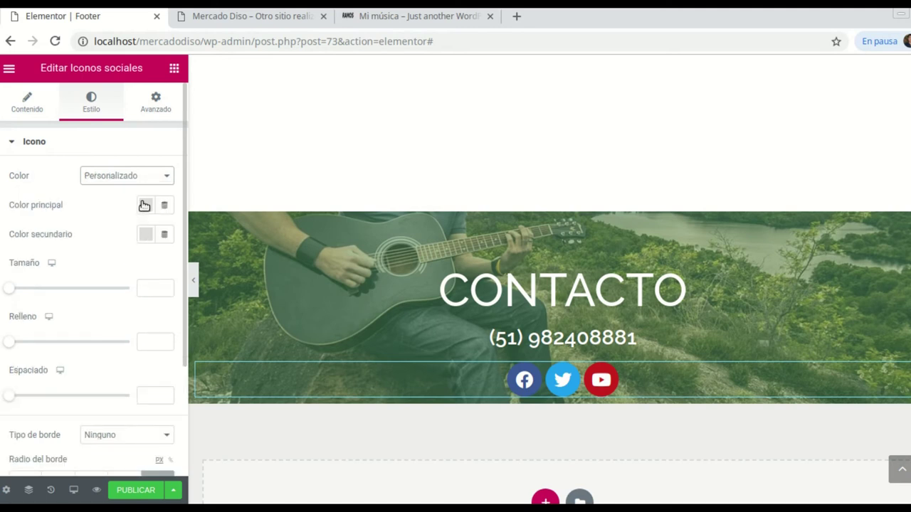
Drag the Color principal alpha nearly to zero so the icons show as plain white glyphs
{"action": "left_click", "coordinate": [145, 207]}
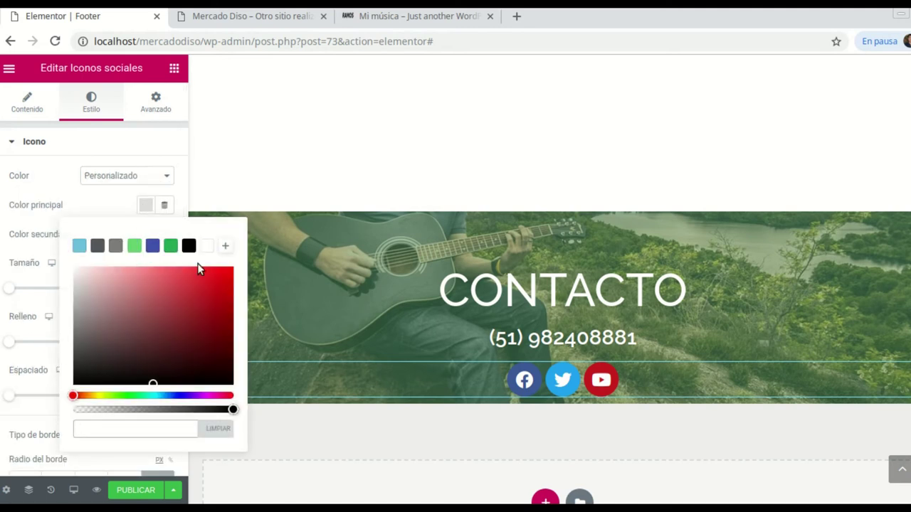
{"action": "left_click_drag", "start_coordinate": [235, 410], "coordinate": [87, 410]}
{"action": "scroll", "coordinate": [539, 394], "scroll_direction": "down", "scroll_amount": 1}
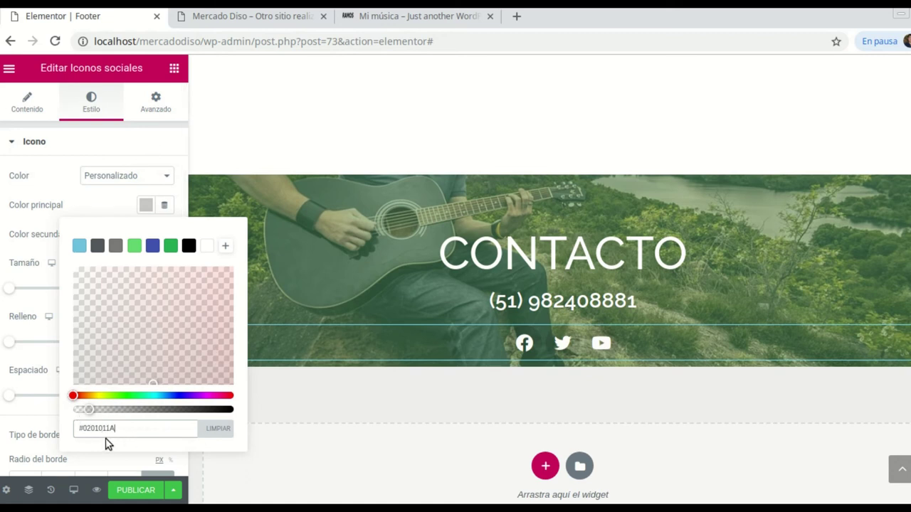
{"action": "mouse_move", "coordinate": [91, 412]}
{"action": "left_mouse_down"}
{"action": "mouse_move", "coordinate": [227, 413]}
{"action": "mouse_move", "coordinate": [75, 409]}
{"action": "left_mouse_up"}
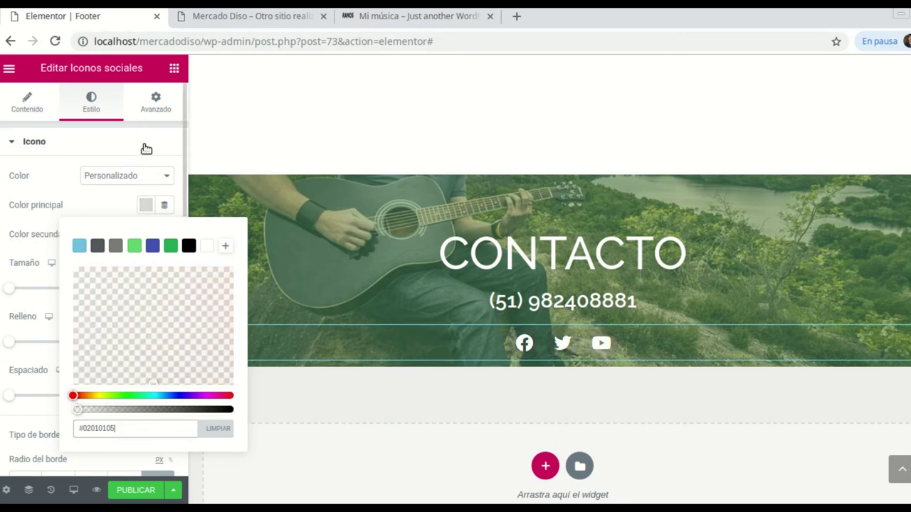
{"action": "left_click", "coordinate": [126, 59]}
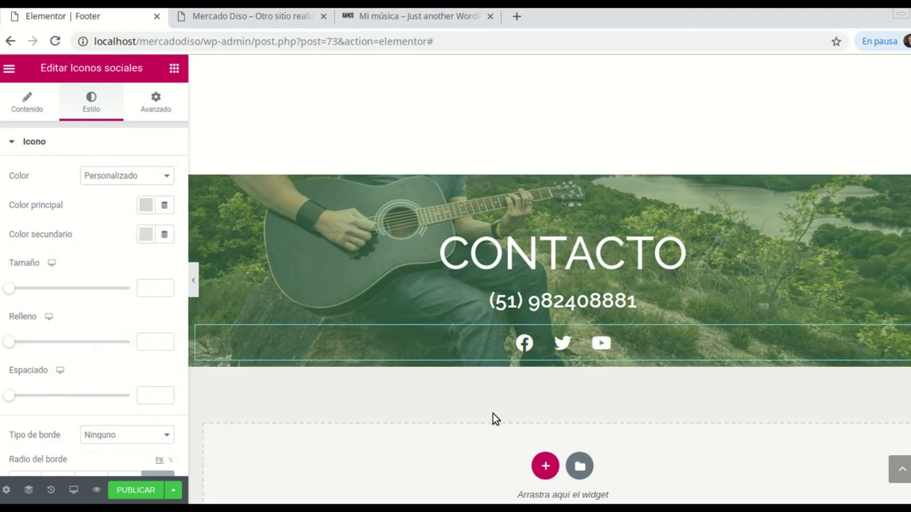
Place a 50 px Espaciador under the social icons and view the Mi música footer
{"action": "left_click", "coordinate": [173, 69]}
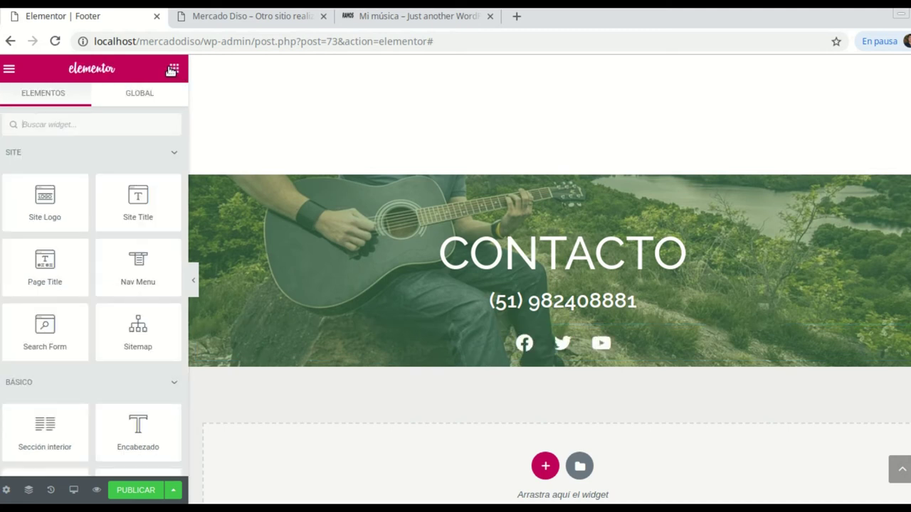
{"action": "scroll", "coordinate": [131, 324], "scroll_direction": "down", "scroll_amount": 4}
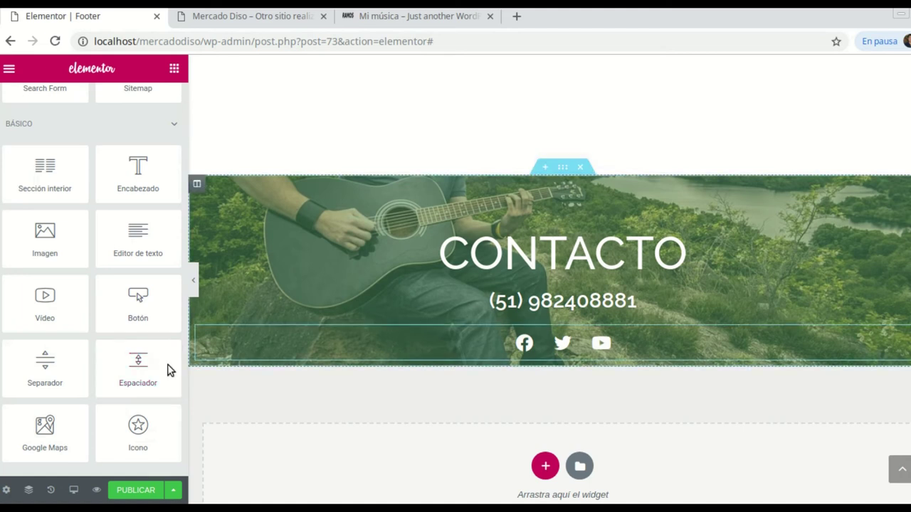
{"action": "left_click_drag", "start_coordinate": [153, 370], "coordinate": [579, 364]}
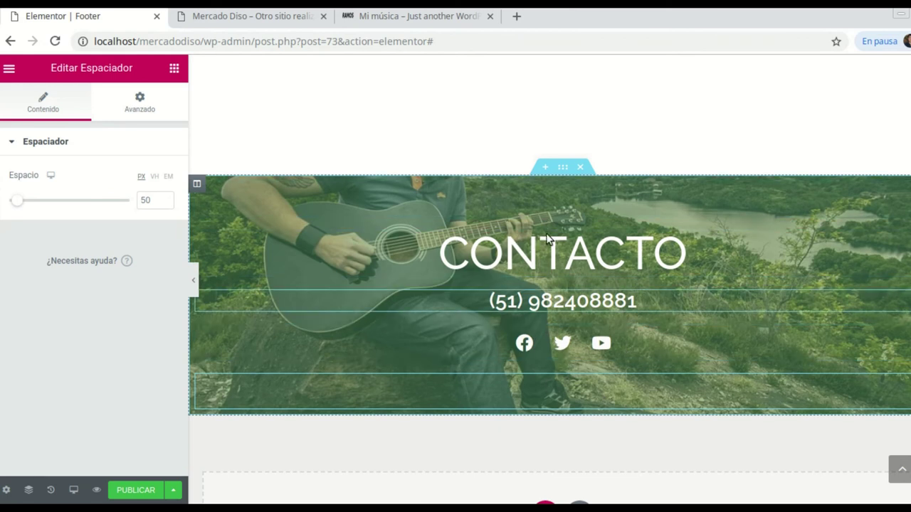
{"action": "left_click", "coordinate": [396, 20]}
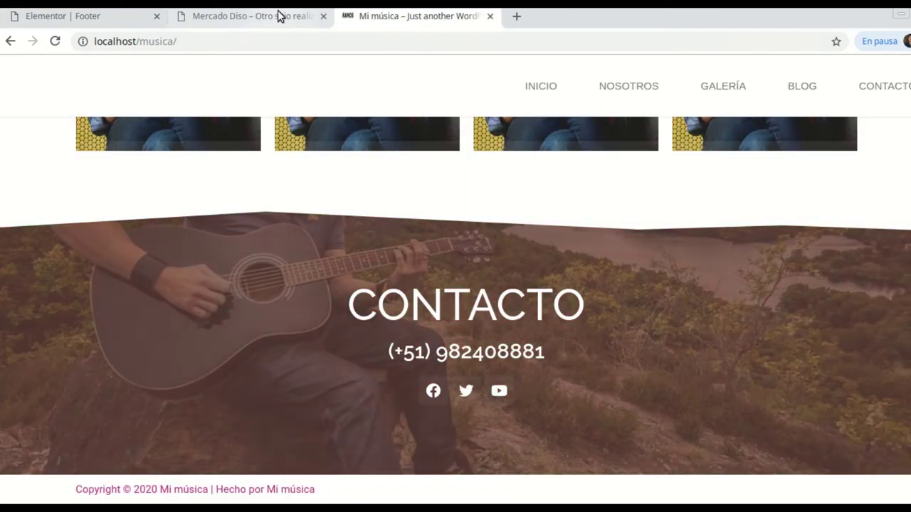
Preview the footer full-width, compare it with the Mi música footer, and return to the editor
{"action": "left_click", "coordinate": [279, 16]}
{"action": "left_click", "coordinate": [132, 18]}
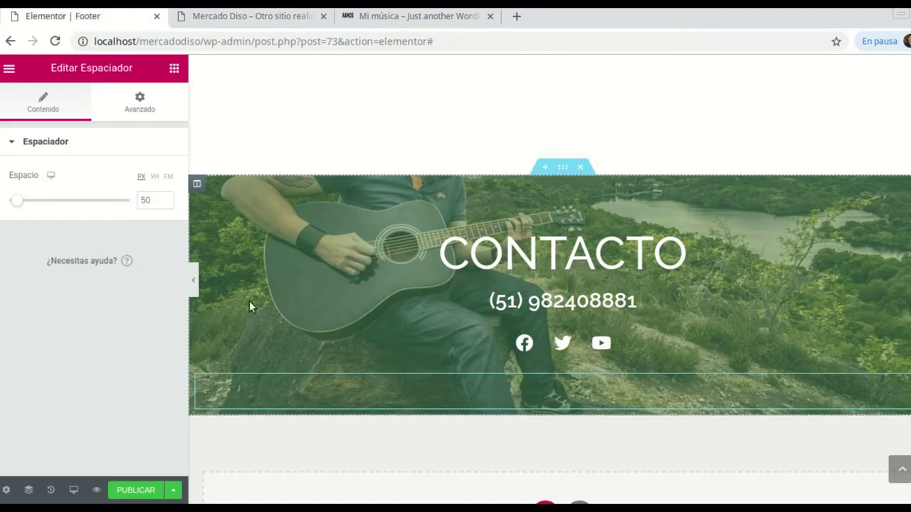
{"action": "left_click", "coordinate": [192, 281]}
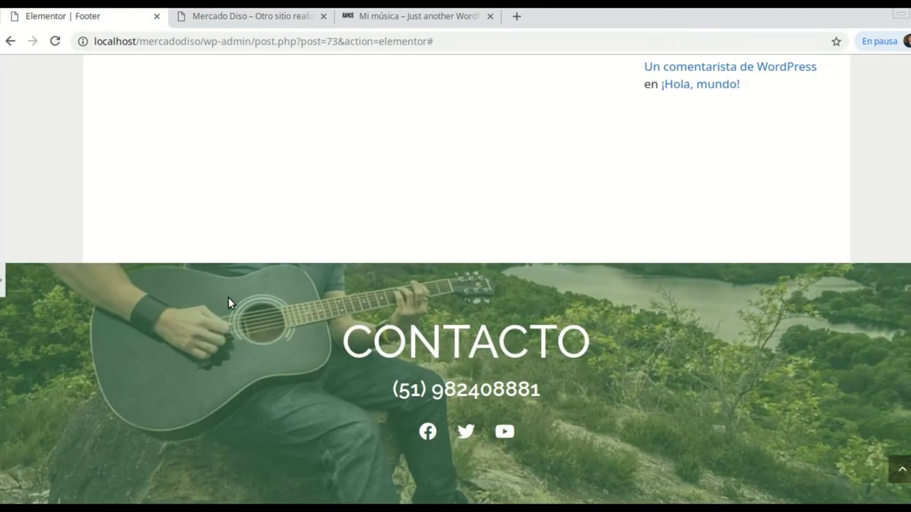
{"action": "scroll", "coordinate": [3, 280], "scroll_direction": "down", "scroll_amount": 2}
{"action": "left_click", "coordinate": [2, 279]}
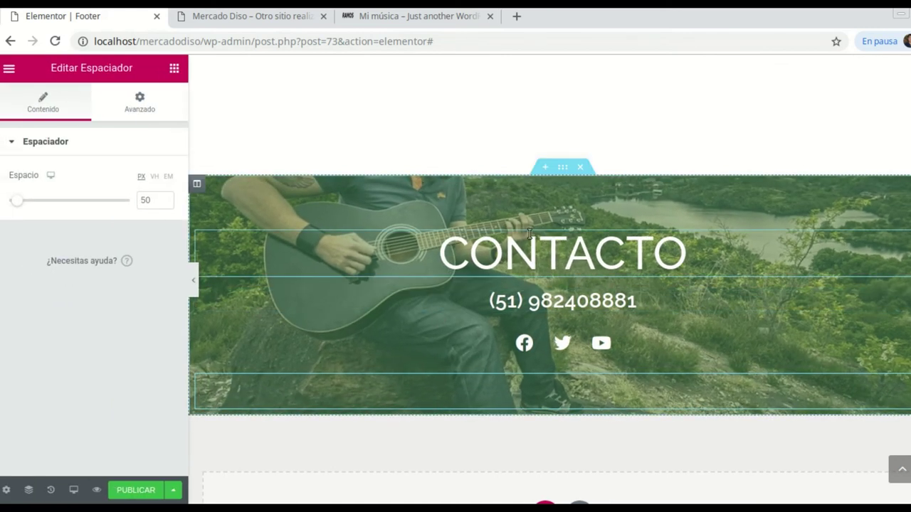
{"action": "left_click", "coordinate": [427, 17]}
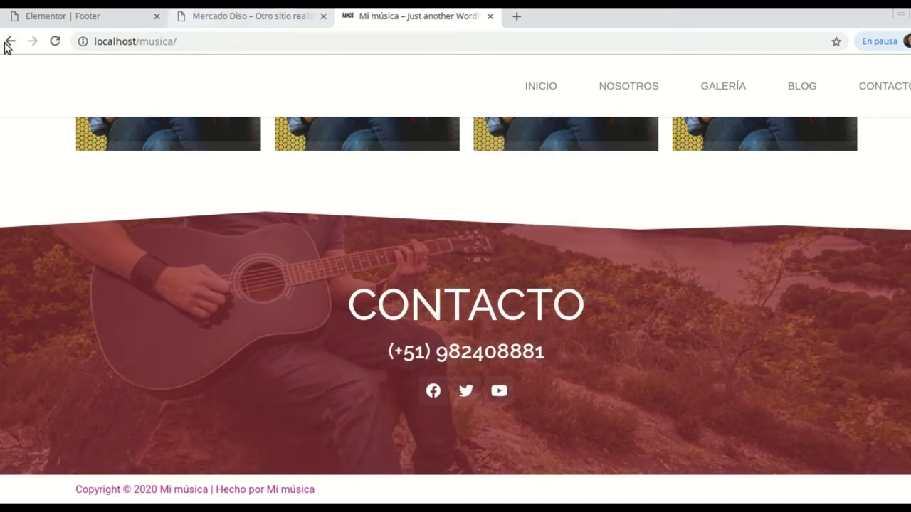
{"action": "left_click", "coordinate": [44, 24]}
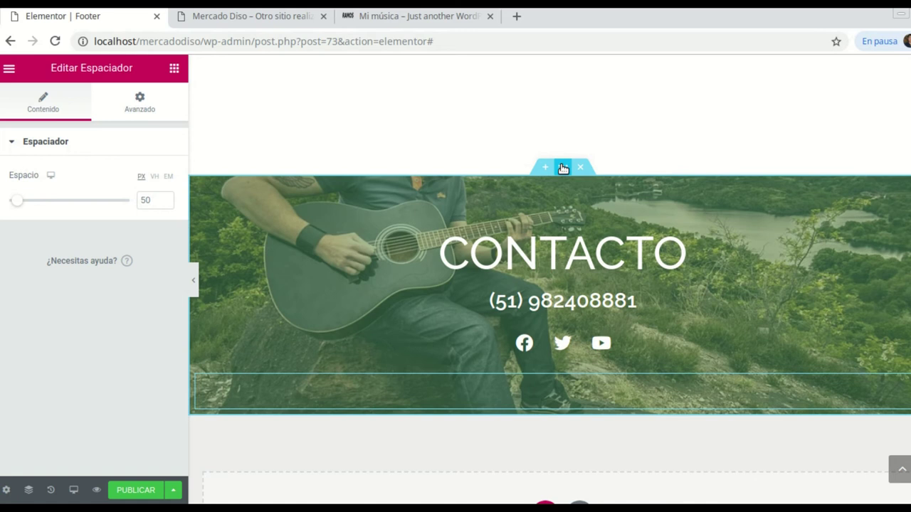
Give the CONTACTO section a Clásico hover background colour of #933C3C
{"action": "left_click", "coordinate": [562, 170]}
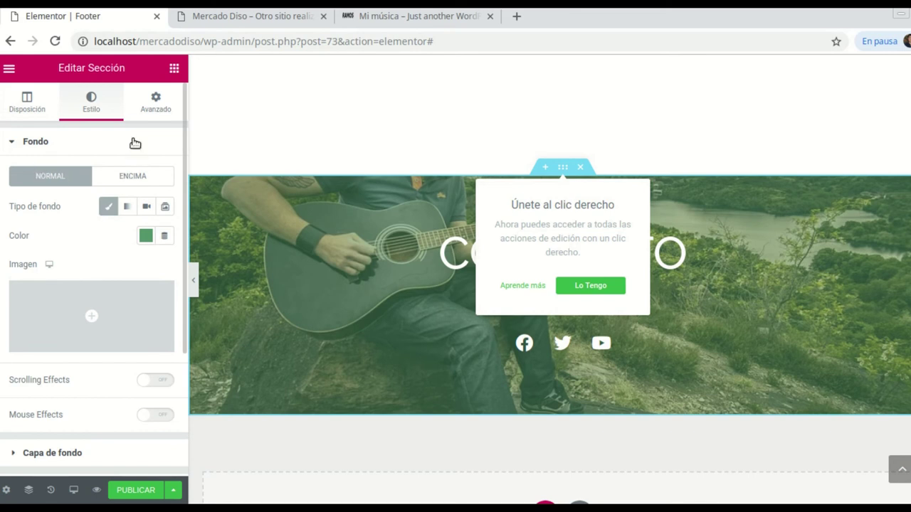
{"action": "left_click", "coordinate": [143, 177]}
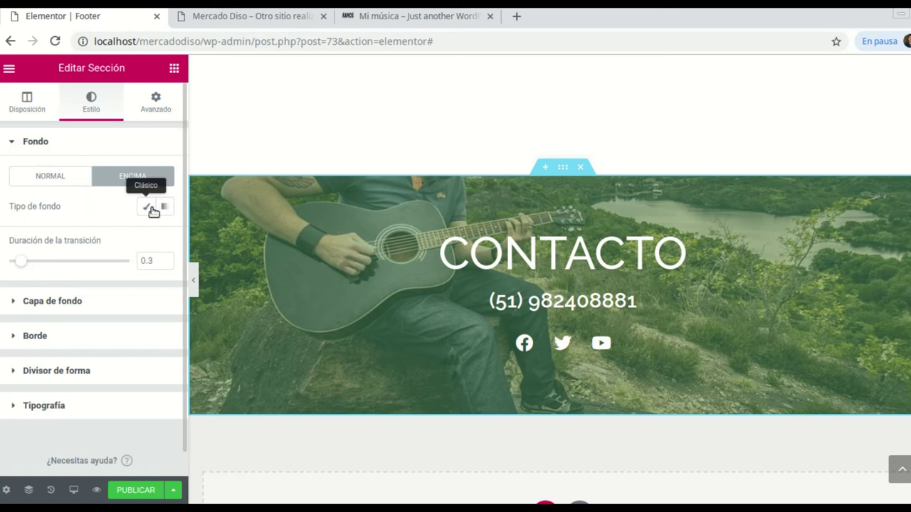
{"action": "left_click", "coordinate": [143, 207]}
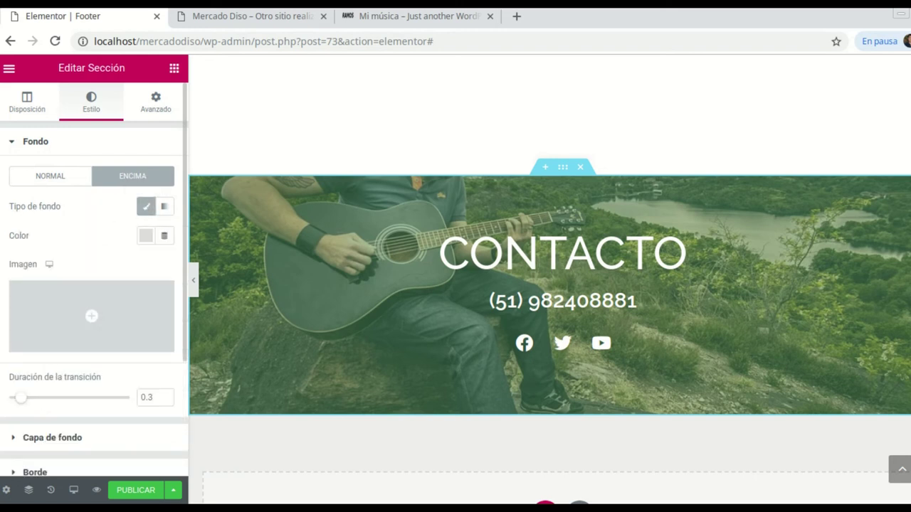
{"action": "left_click", "coordinate": [146, 236]}
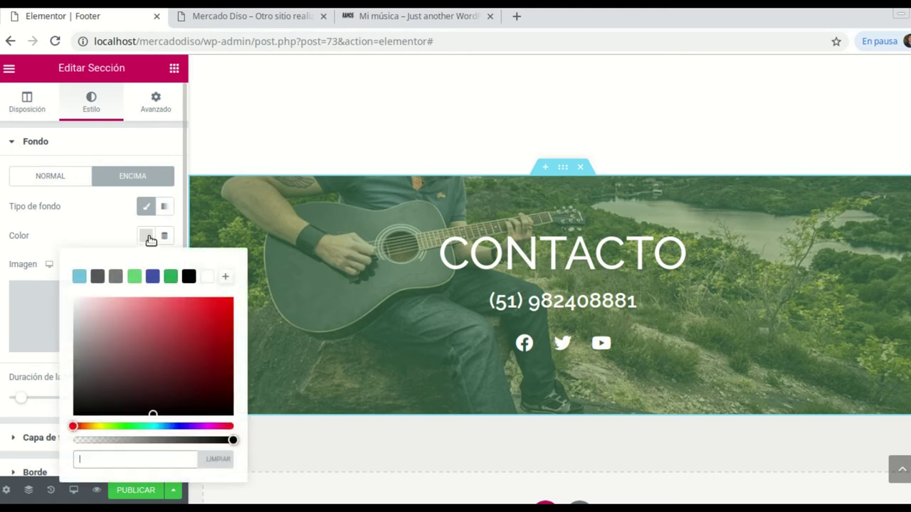
{"action": "left_click", "coordinate": [150, 325]}
{"action": "left_click", "coordinate": [168, 347]}
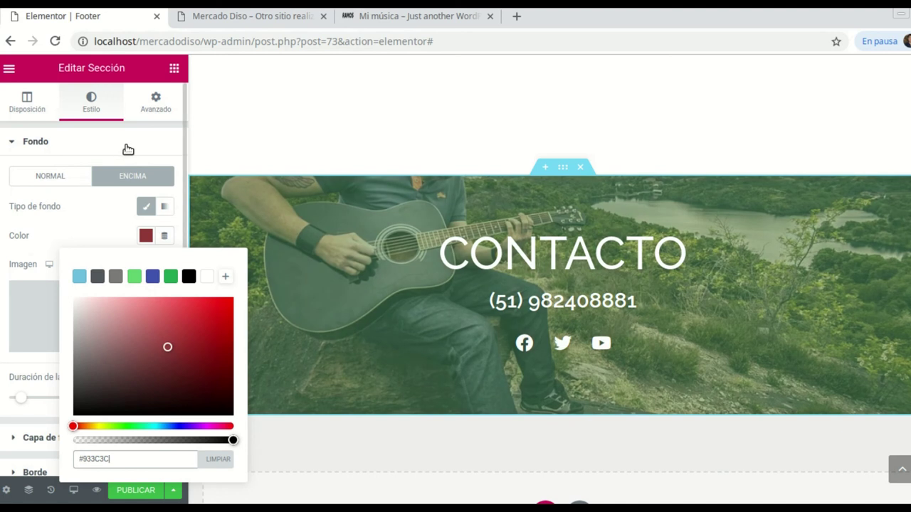
{"action": "left_click", "coordinate": [128, 148]}
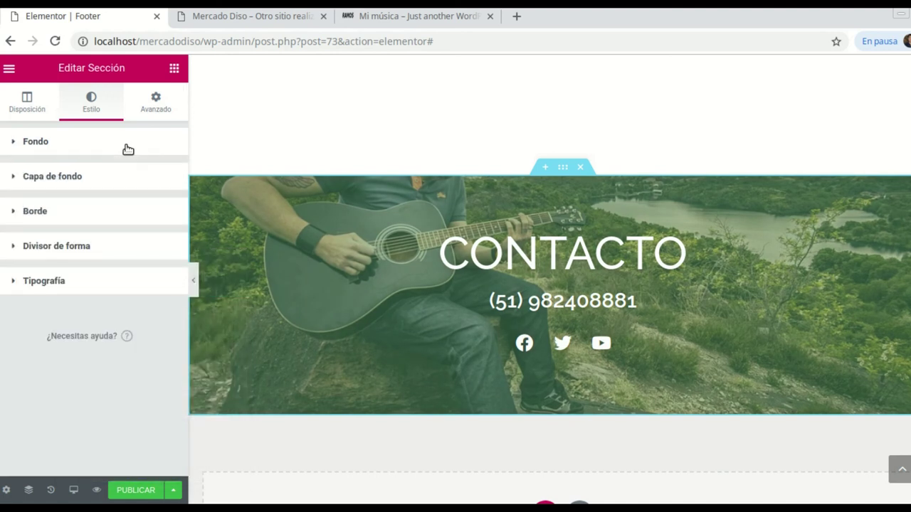
Set the section's top shape divider type to Pirámides
{"action": "left_click", "coordinate": [40, 254]}
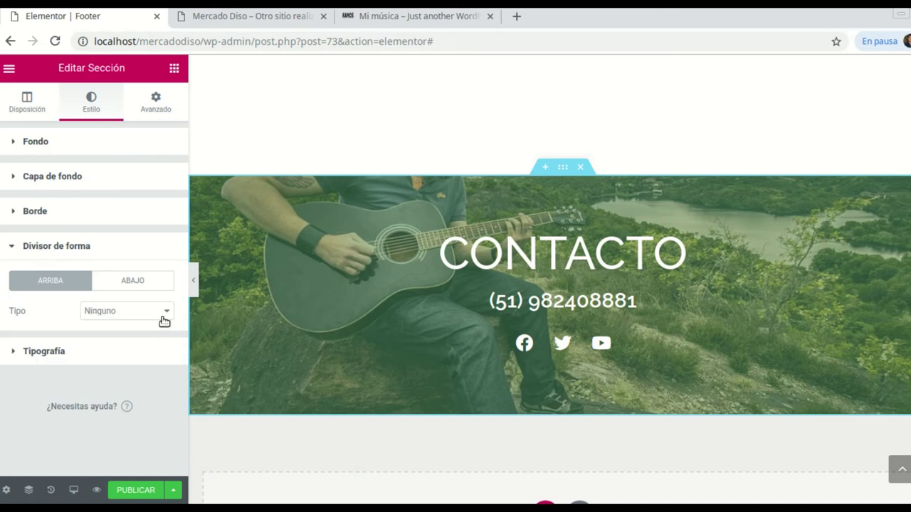
{"action": "left_click", "coordinate": [62, 248]}
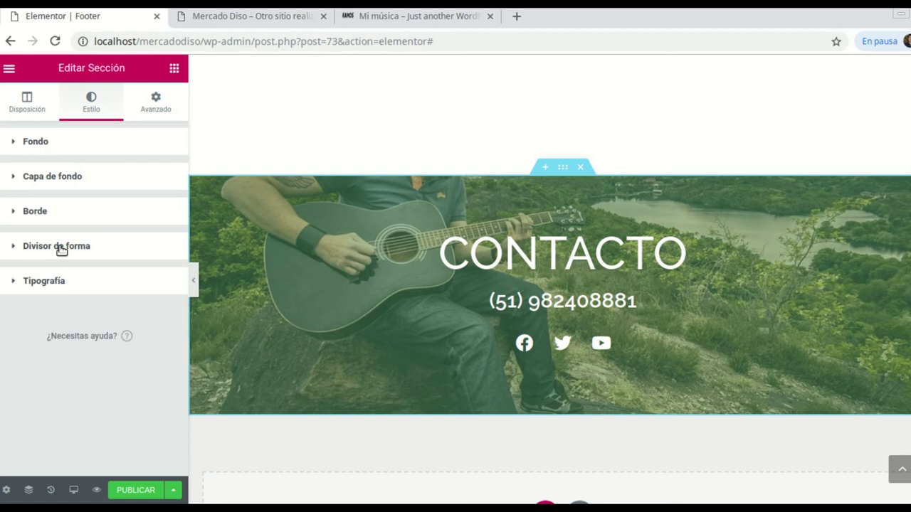
{"action": "left_click", "coordinate": [62, 247]}
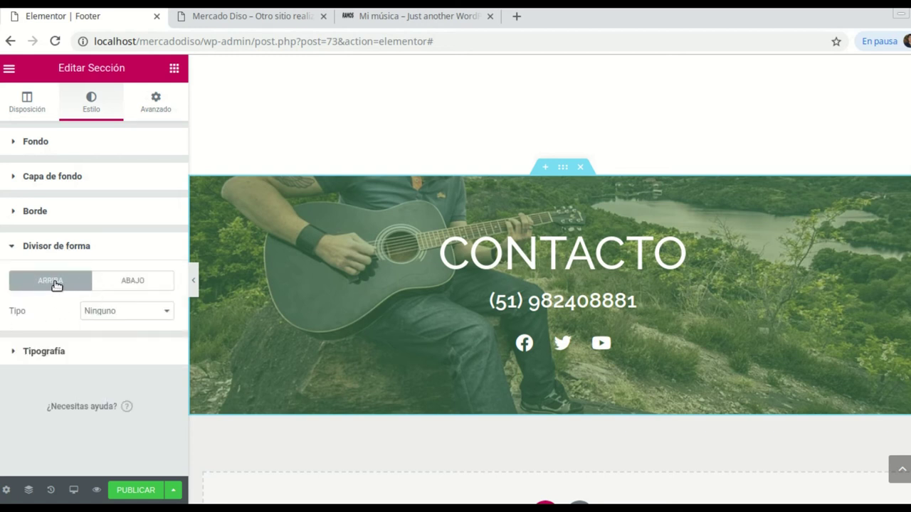
{"action": "left_click", "coordinate": [164, 315]}
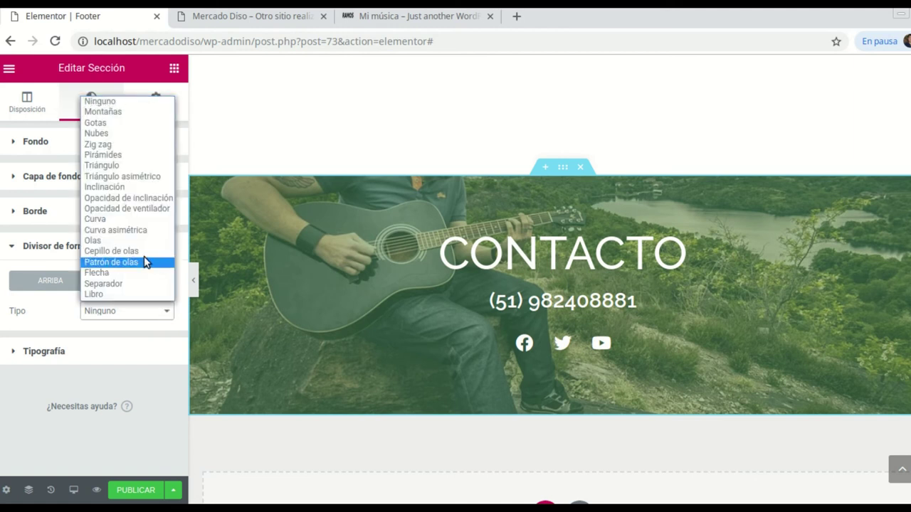
{"action": "left_click", "coordinate": [107, 156]}
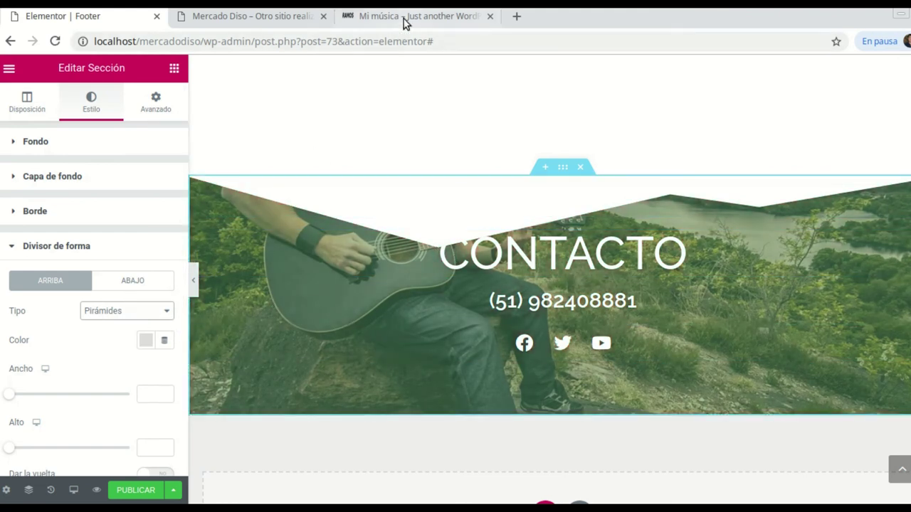
{"action": "left_click", "coordinate": [404, 19]}
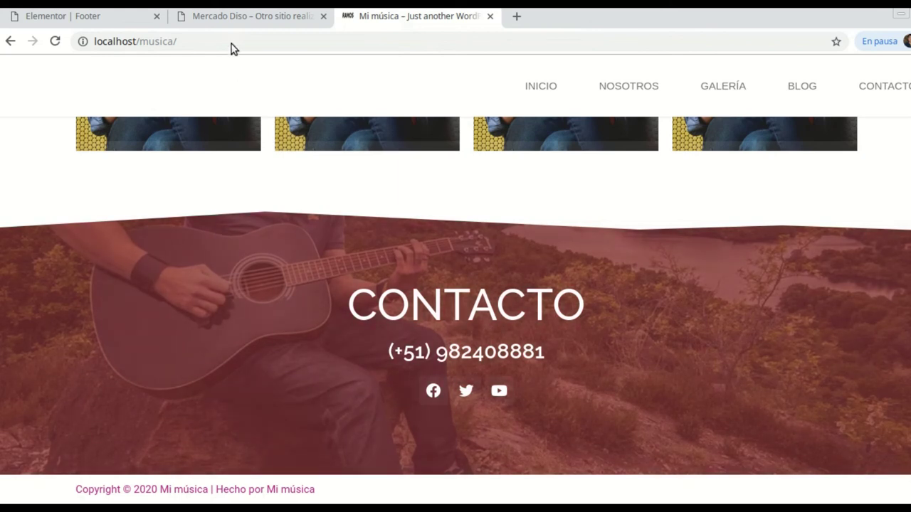
{"action": "left_click", "coordinate": [74, 21]}
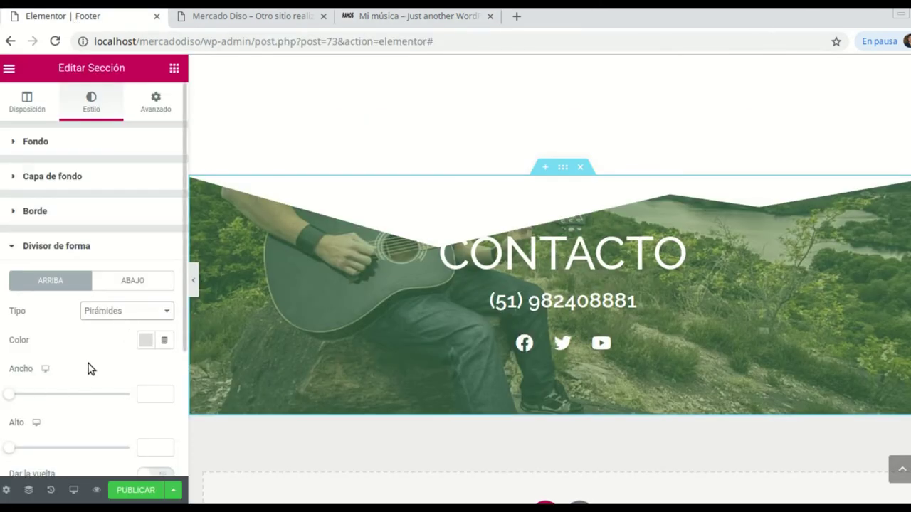
Set the pyramid divider's Ancho to 100 and Alto to 38, checking the Mi música footer
{"action": "scroll", "coordinate": [121, 337], "scroll_direction": "down", "scroll_amount": 2}
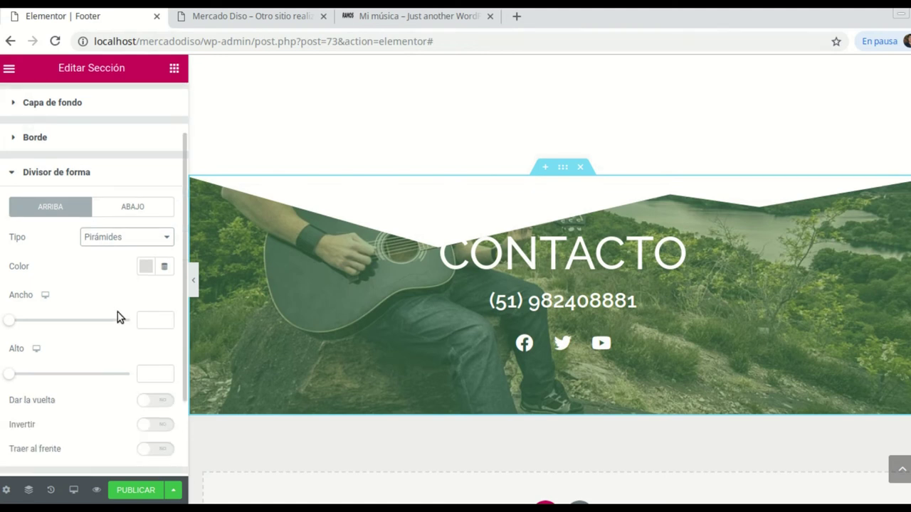
{"action": "scroll", "coordinate": [120, 318], "scroll_direction": "down", "scroll_amount": 1}
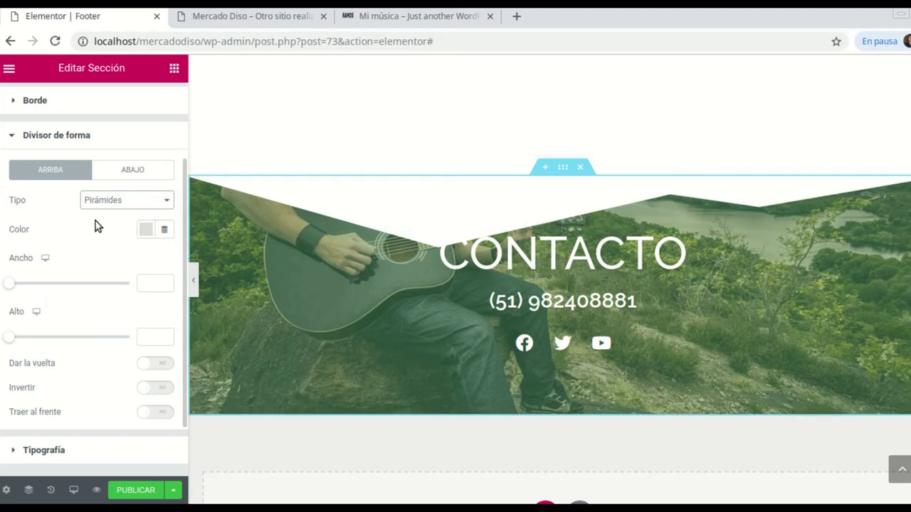
{"action": "mouse_move", "coordinate": [9, 286]}
{"action": "left_mouse_down"}
{"action": "mouse_move", "coordinate": [30, 285]}
{"action": "mouse_move", "coordinate": [2, 283]}
{"action": "left_mouse_up"}
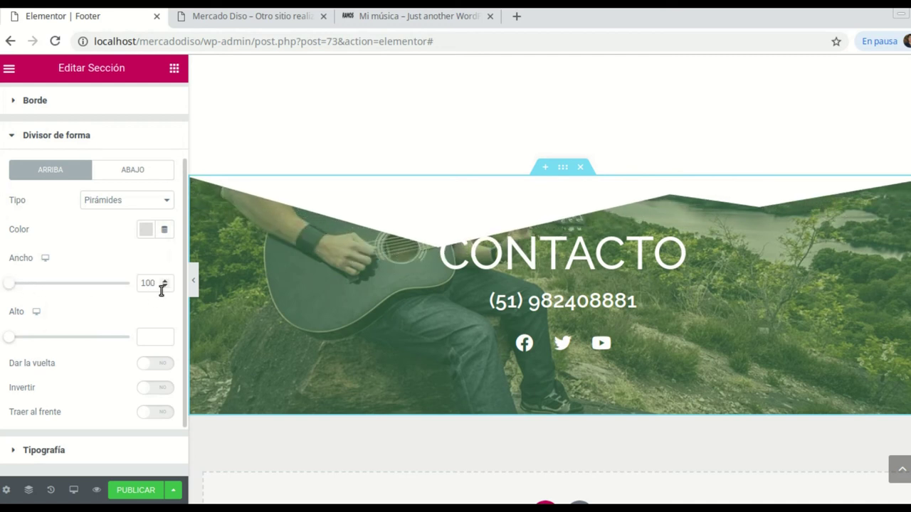
{"action": "left_click", "coordinate": [165, 285]}
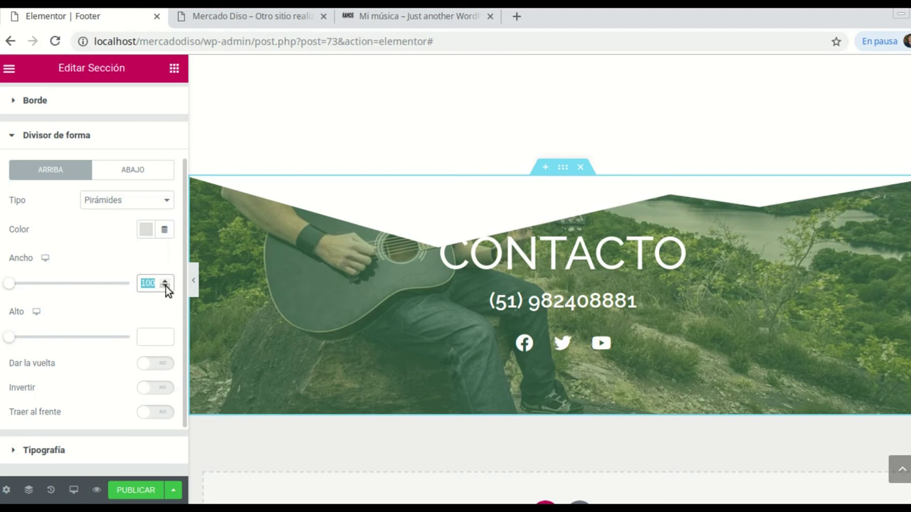
{"action": "left_click_drag", "start_coordinate": [15, 341], "coordinate": [25, 339]}
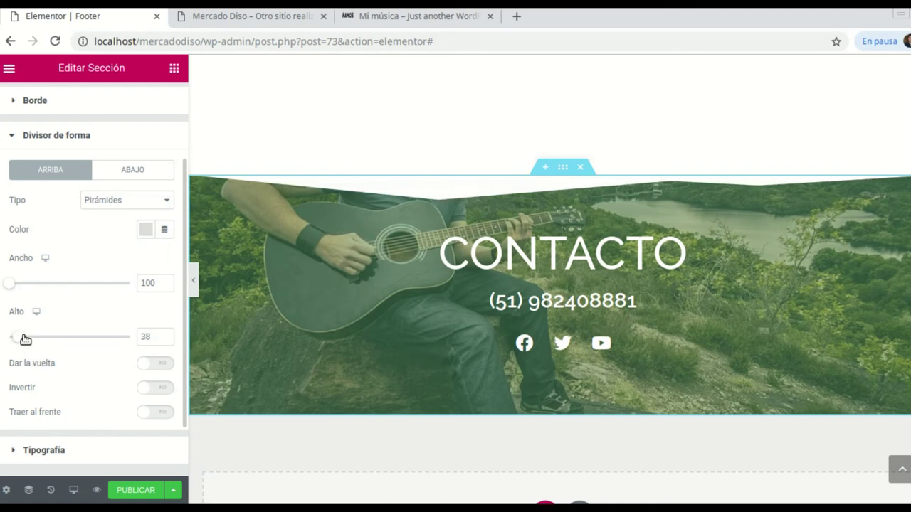
{"action": "left_click", "coordinate": [396, 26]}
{"action": "left_click", "coordinate": [240, 22]}
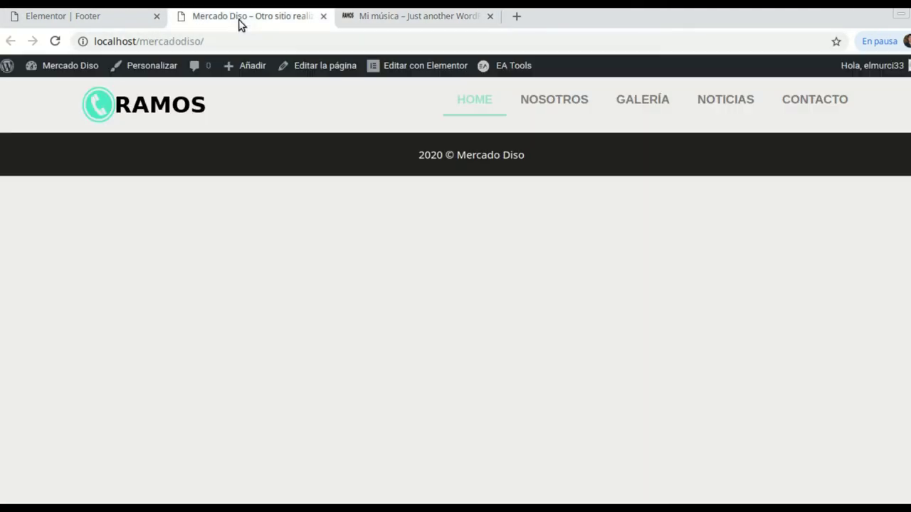
{"action": "left_click", "coordinate": [78, 19]}
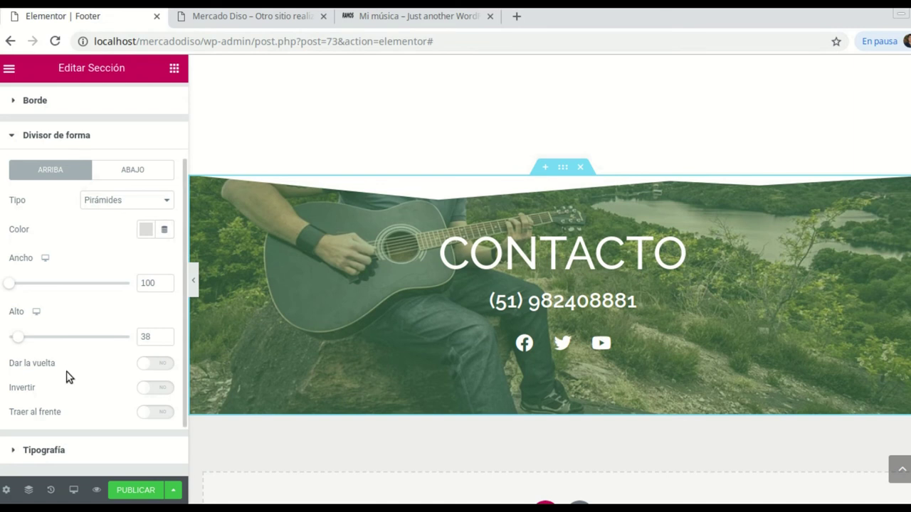
{"action": "scroll", "coordinate": [106, 397], "scroll_direction": "down", "scroll_amount": 1}
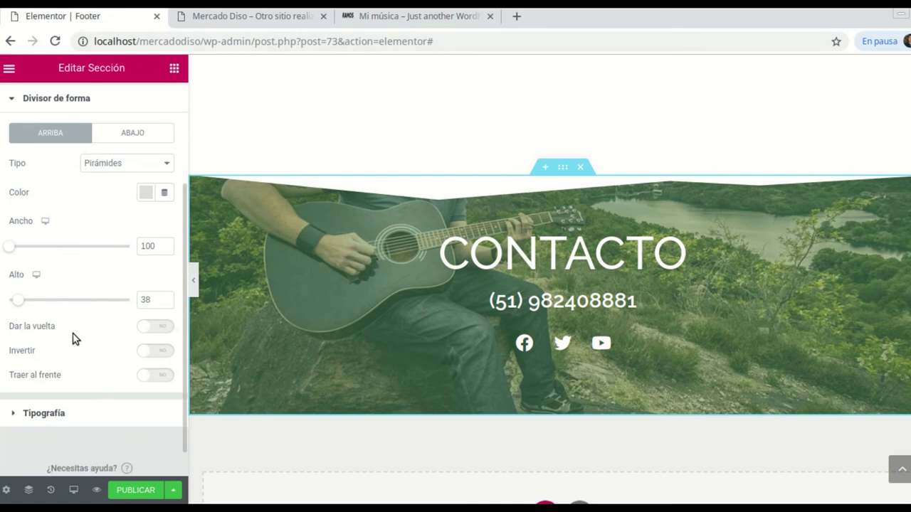
Turn on Dar la vuelta to flip the pyramid divider and preview the footer full-width
{"action": "left_click", "coordinate": [159, 328]}
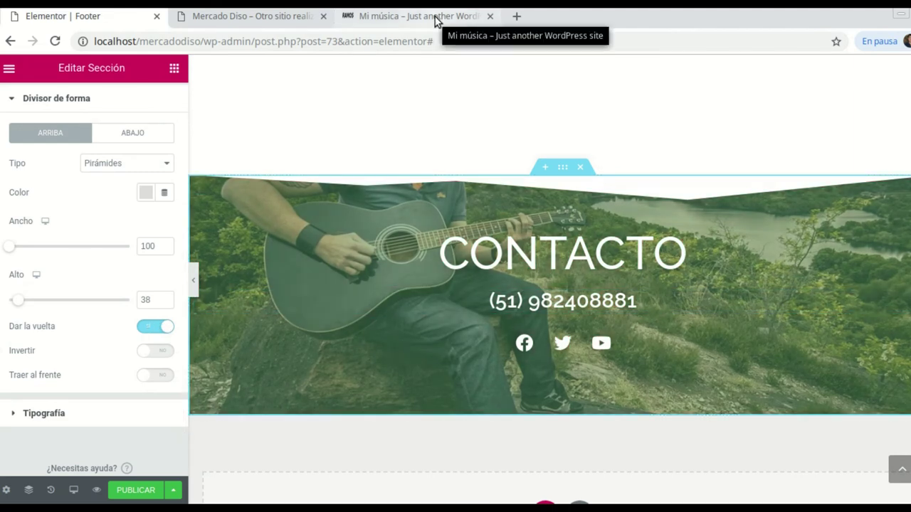
{"action": "left_click", "coordinate": [435, 18]}
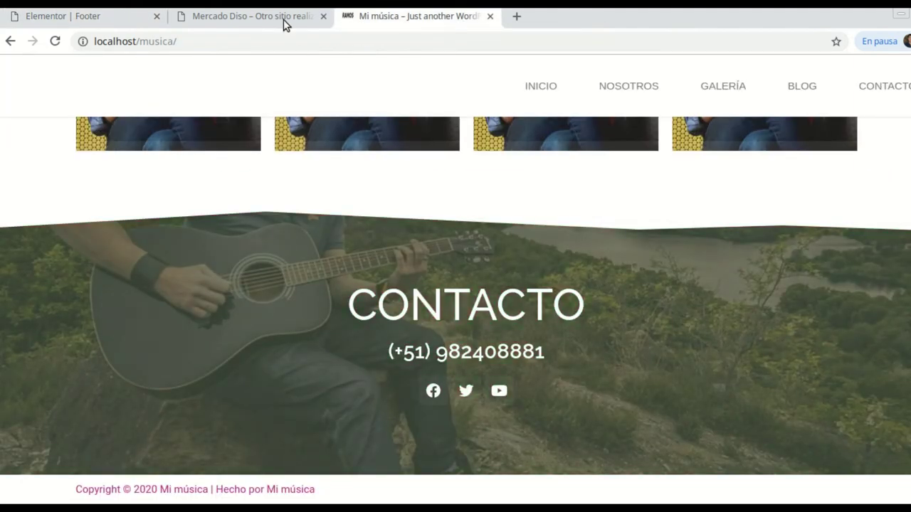
{"action": "left_click", "coordinate": [79, 23]}
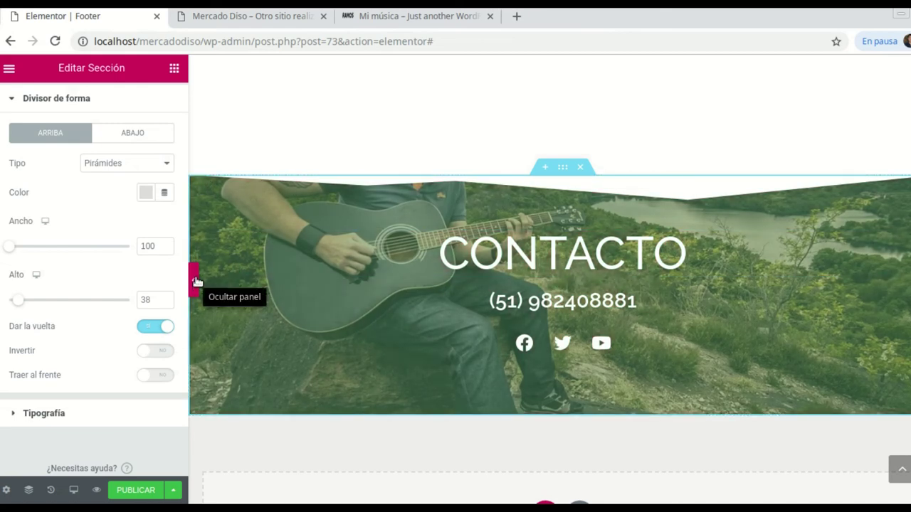
{"action": "left_click", "coordinate": [196, 282]}
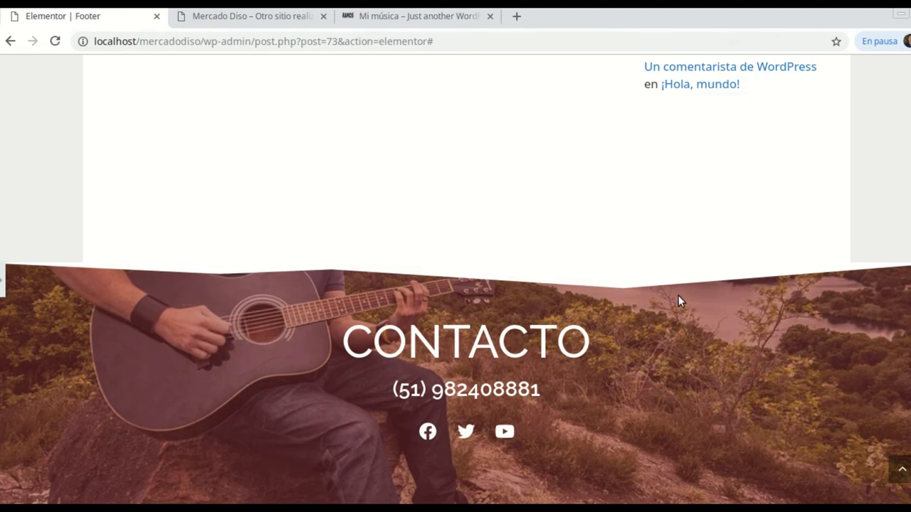
Review the full-width preview with the flipped pyramid divider, then restore the Editar Sección panel
{"action": "scroll", "coordinate": [644, 384], "scroll_direction": "up", "scroll_amount": 3}
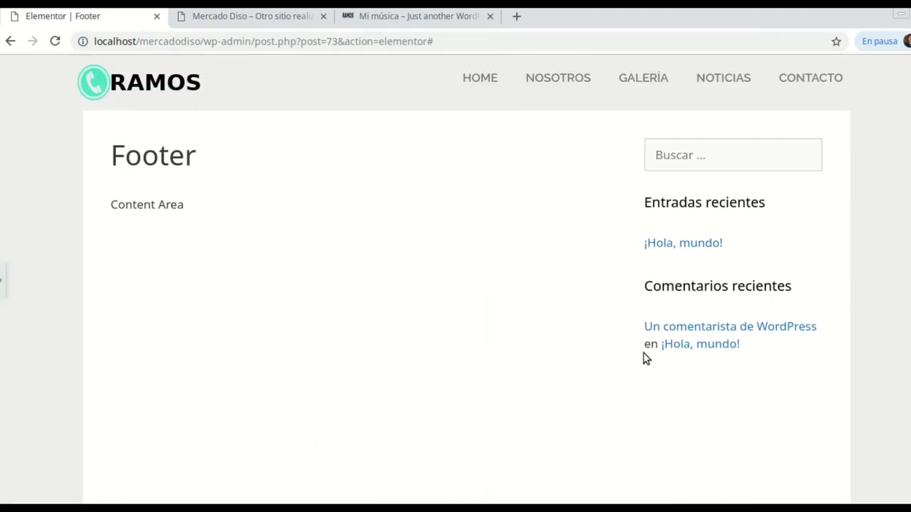
{"action": "scroll", "coordinate": [642, 351], "scroll_direction": "down", "scroll_amount": 3}
{"action": "scroll", "coordinate": [605, 370], "scroll_direction": "down", "scroll_amount": 1}
{"action": "scroll", "coordinate": [585, 321], "scroll_direction": "up", "scroll_amount": 4}
{"action": "scroll", "coordinate": [474, 255], "scroll_direction": "down", "scroll_amount": 1}
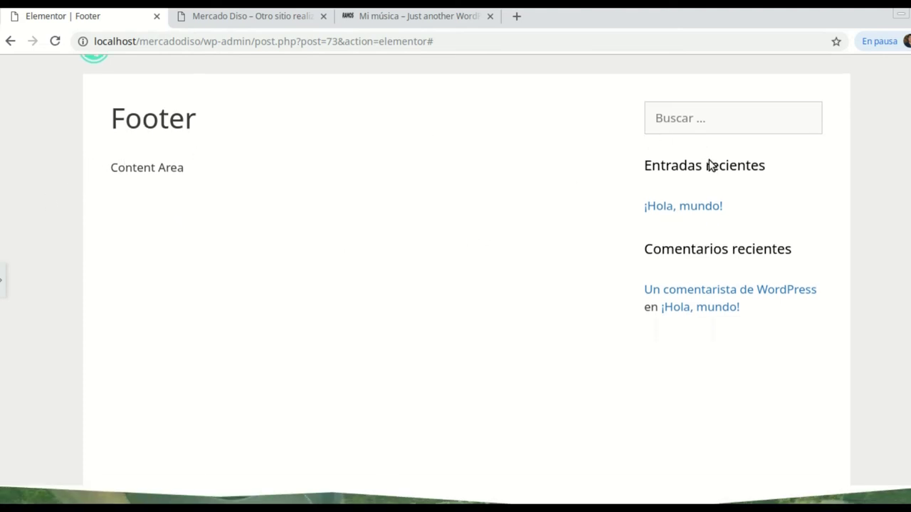
{"action": "scroll", "coordinate": [534, 220], "scroll_direction": "down", "scroll_amount": 3}
{"action": "scroll", "coordinate": [422, 217], "scroll_direction": "up", "scroll_amount": 2}
{"action": "scroll", "coordinate": [421, 217], "scroll_direction": "up", "scroll_amount": 1}
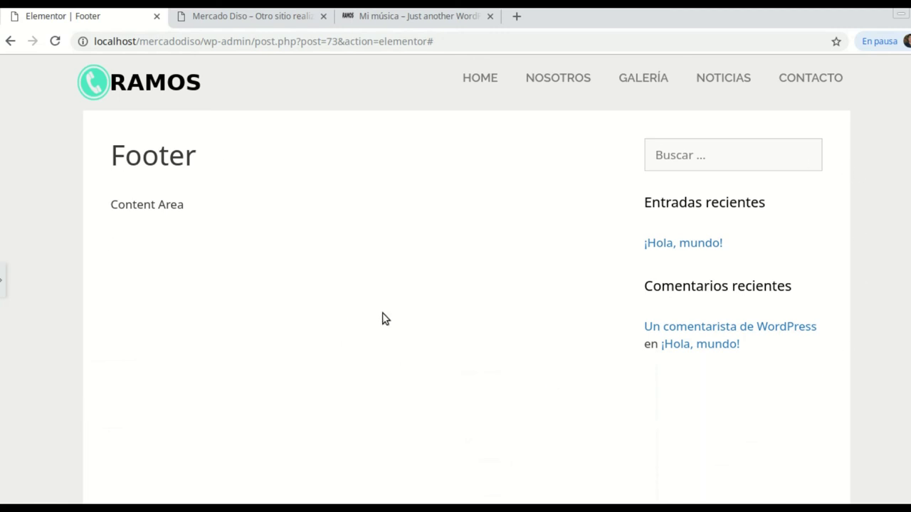
{"action": "scroll", "coordinate": [446, 303], "scroll_direction": "down", "scroll_amount": 4}
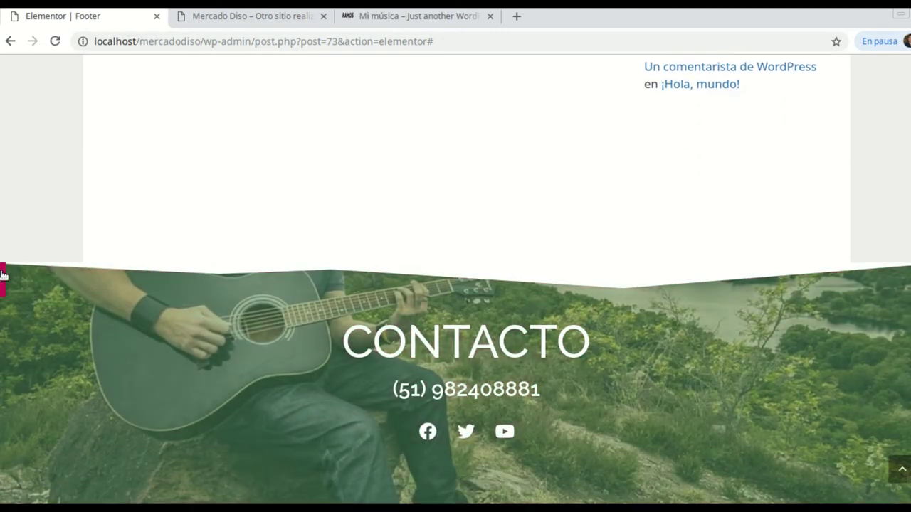
{"action": "left_click", "coordinate": [3, 274]}
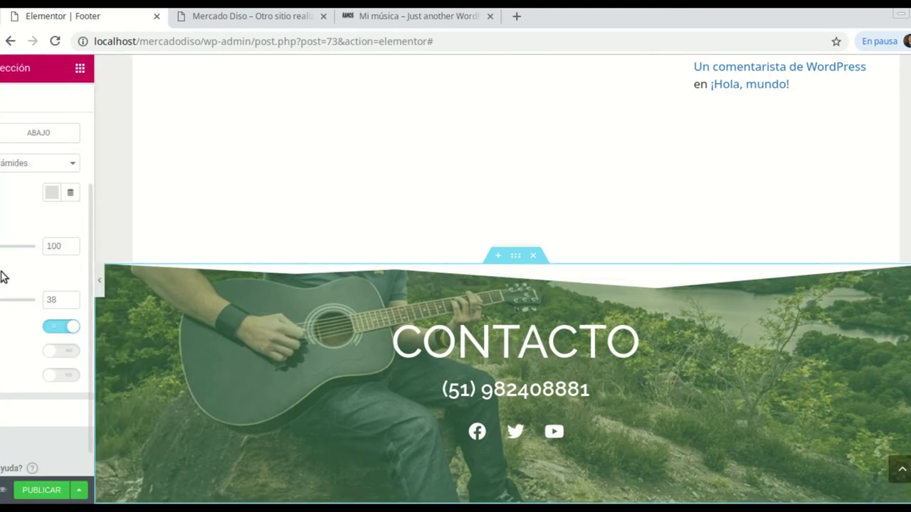
{"action": "scroll", "coordinate": [578, 388], "scroll_direction": "down", "scroll_amount": 2}
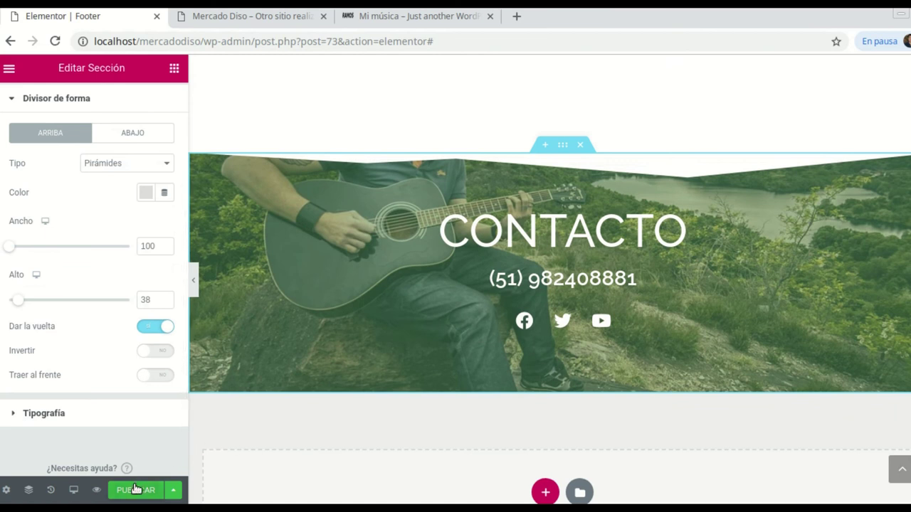
Publish the footer template with an Include Entire Site display condition
{"action": "left_click", "coordinate": [136, 489]}
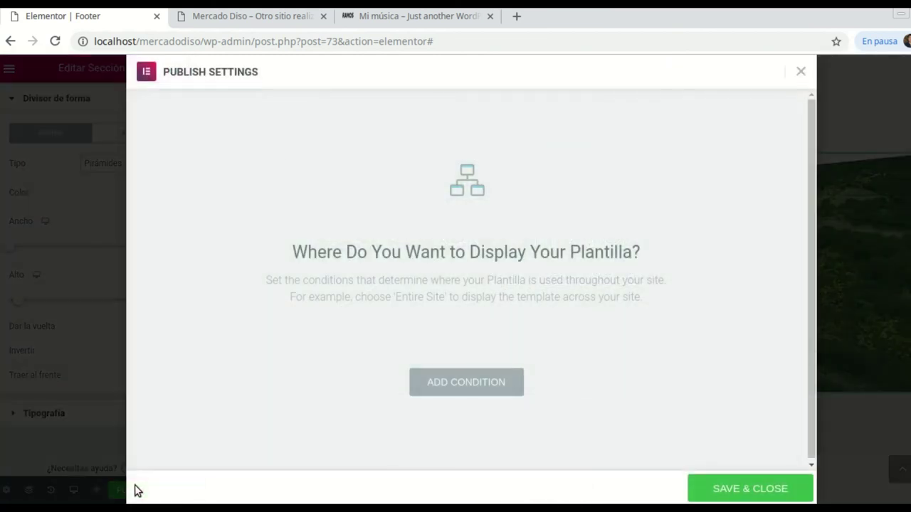
{"action": "left_click", "coordinate": [479, 389]}
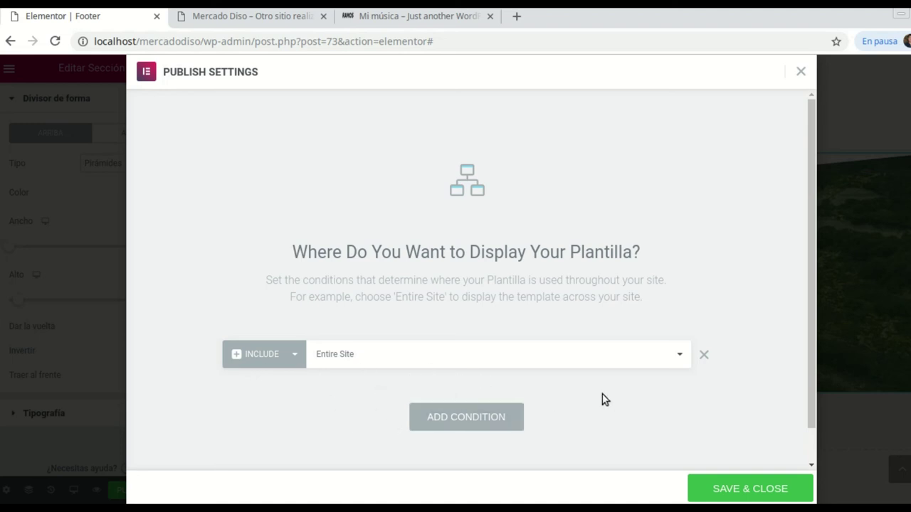
{"action": "left_click", "coordinate": [769, 492]}
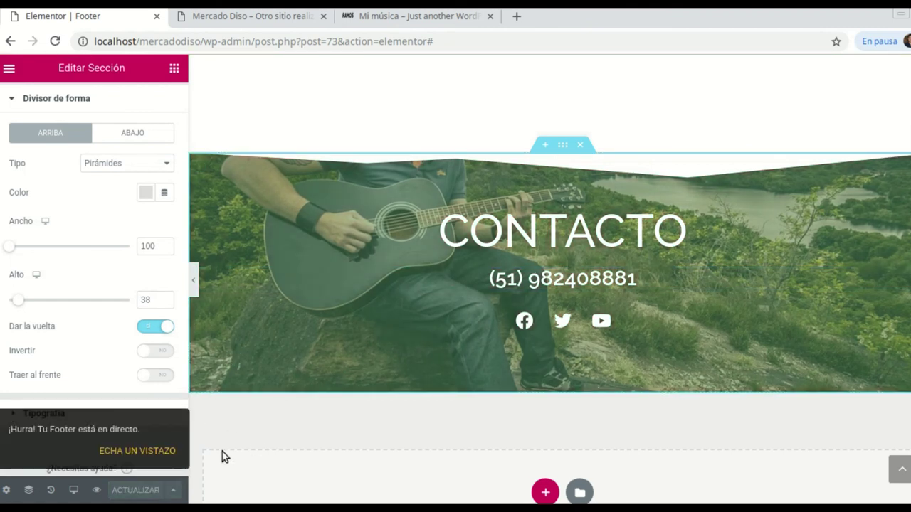
{"action": "left_click", "coordinate": [257, 21]}
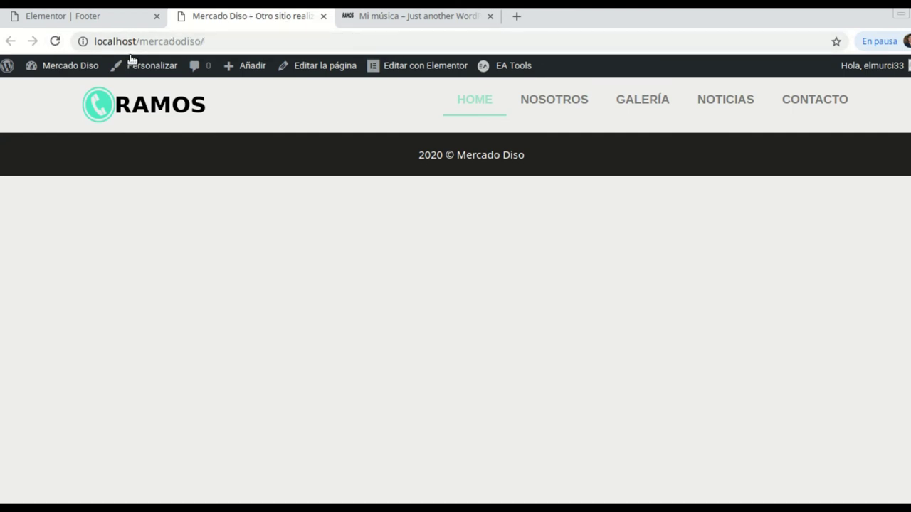
{"action": "left_click", "coordinate": [55, 40]}
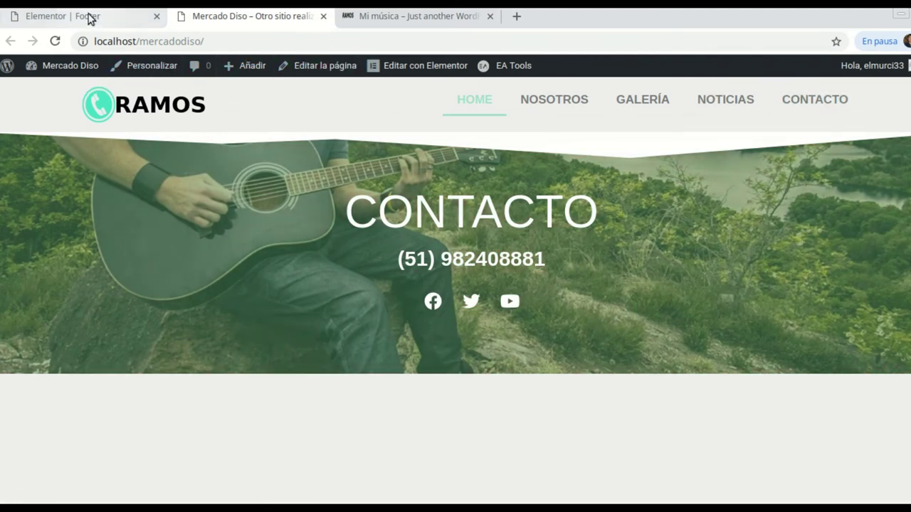
{"action": "left_click", "coordinate": [90, 15]}
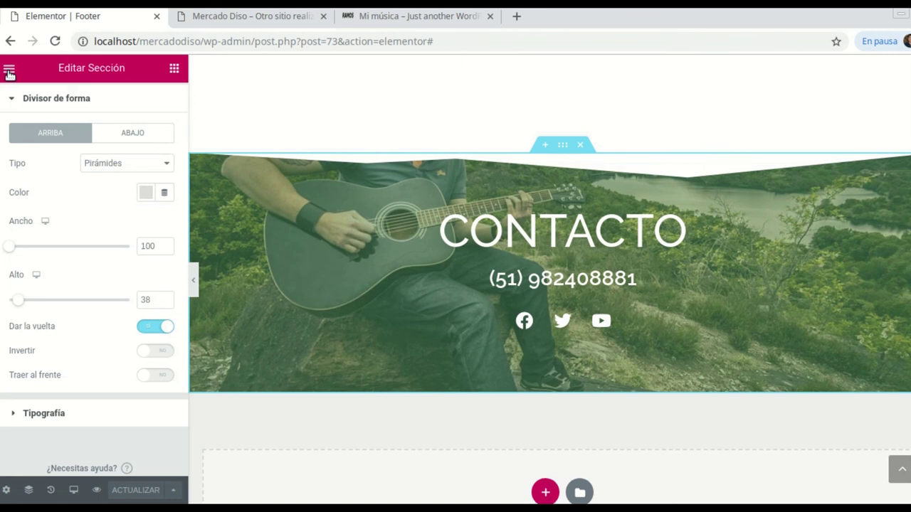
View the Colores por defecto palette, then return to the Elementos widget list
{"action": "left_click", "coordinate": [10, 71]}
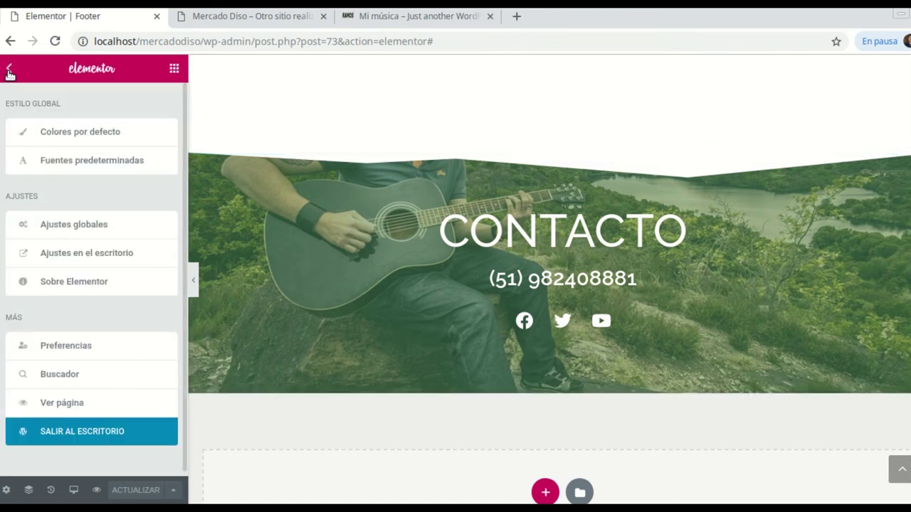
{"action": "left_click", "coordinate": [100, 134]}
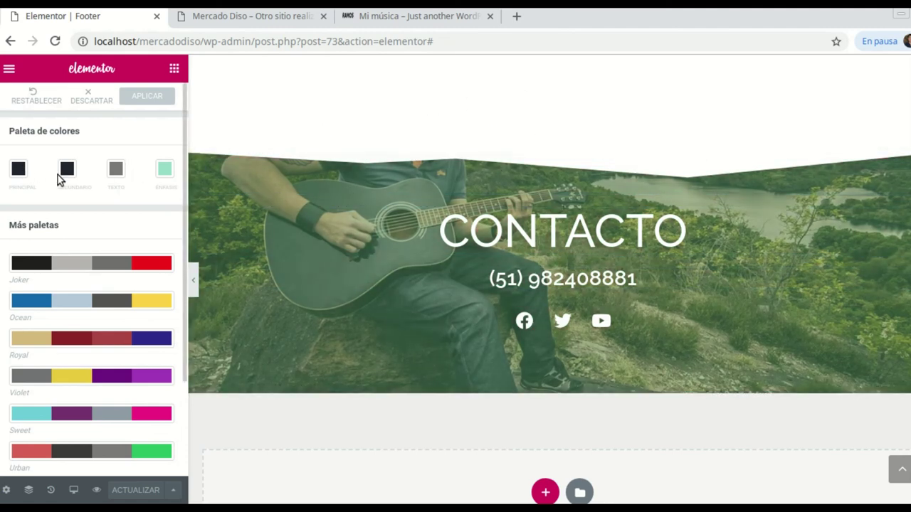
{"action": "left_click", "coordinate": [10, 70]}
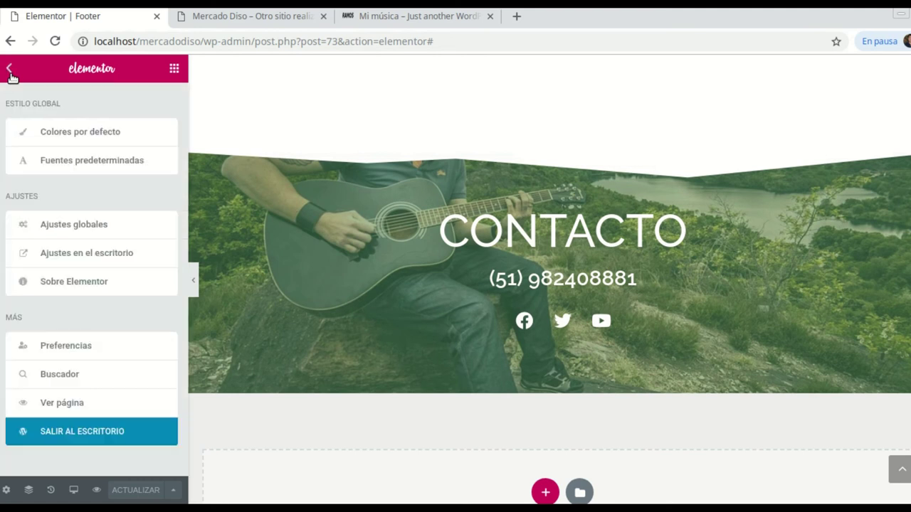
{"action": "left_click", "coordinate": [10, 70]}
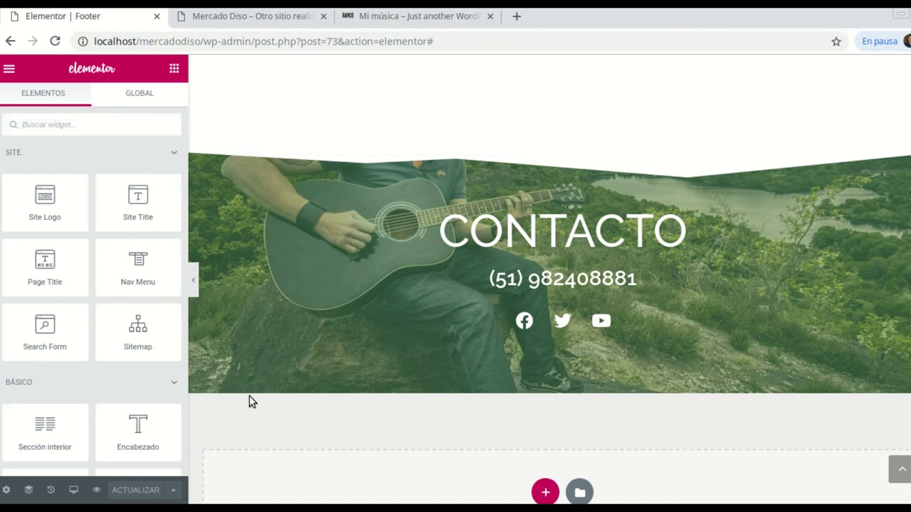
Add a new single-column section below the CONTACTO block
{"action": "scroll", "coordinate": [315, 349], "scroll_direction": "down", "scroll_amount": 1}
{"action": "scroll", "coordinate": [316, 354], "scroll_direction": "down", "scroll_amount": 3}
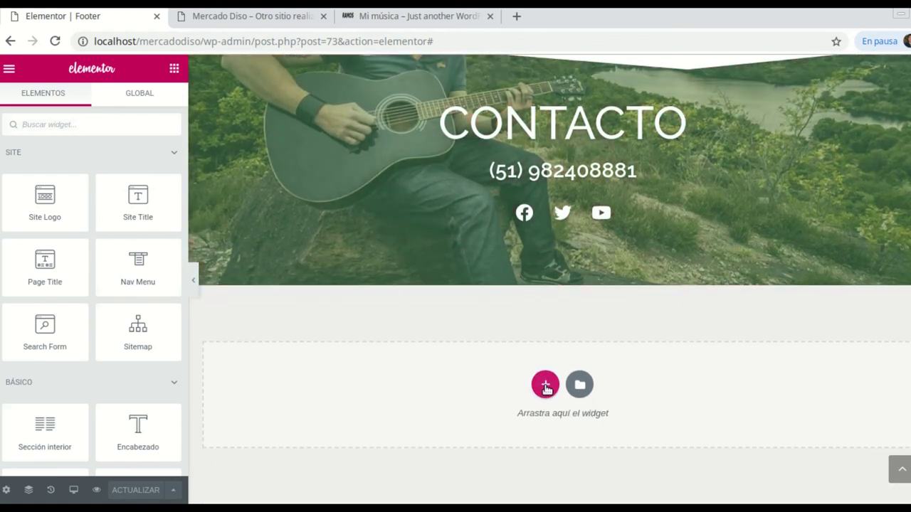
{"action": "scroll", "coordinate": [157, 320], "scroll_direction": "down", "scroll_amount": 1}
{"action": "scroll", "coordinate": [130, 298], "scroll_direction": "down", "scroll_amount": 5}
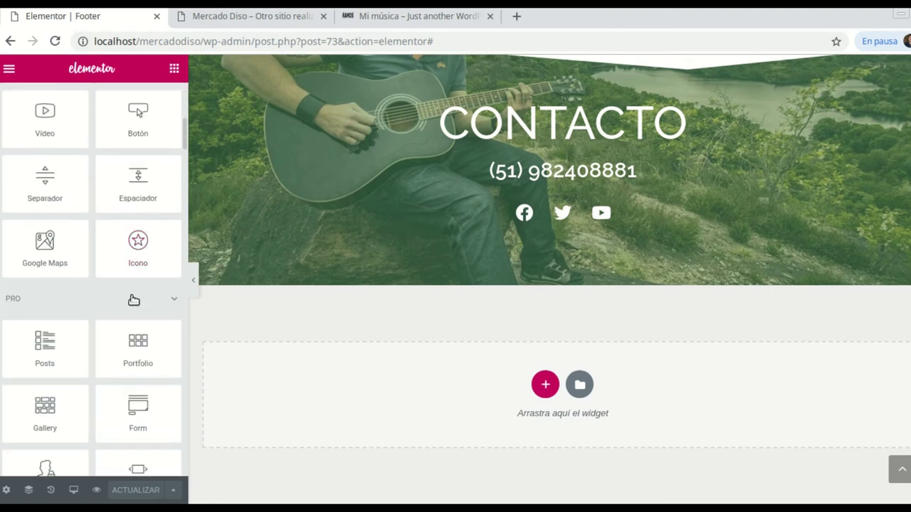
{"action": "scroll", "coordinate": [133, 298], "scroll_direction": "up", "scroll_amount": 3}
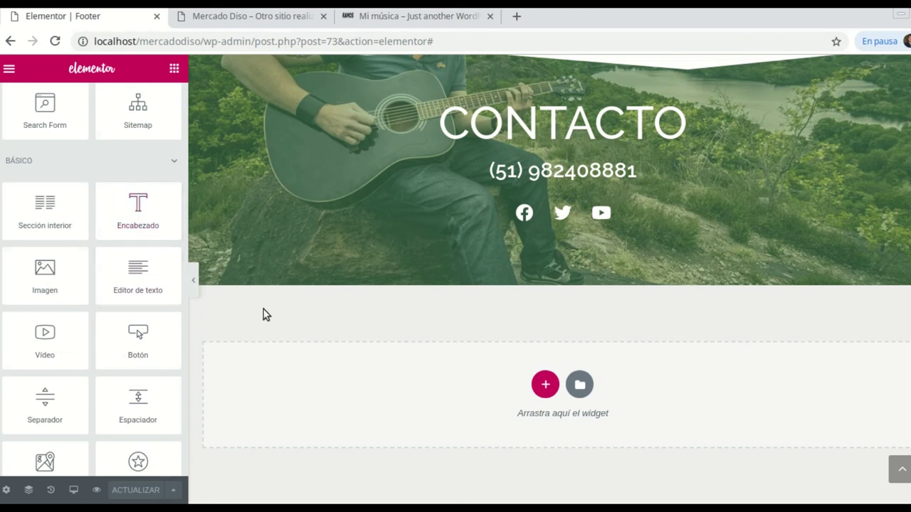
{"action": "left_click_drag", "start_coordinate": [135, 200], "coordinate": [553, 436]}
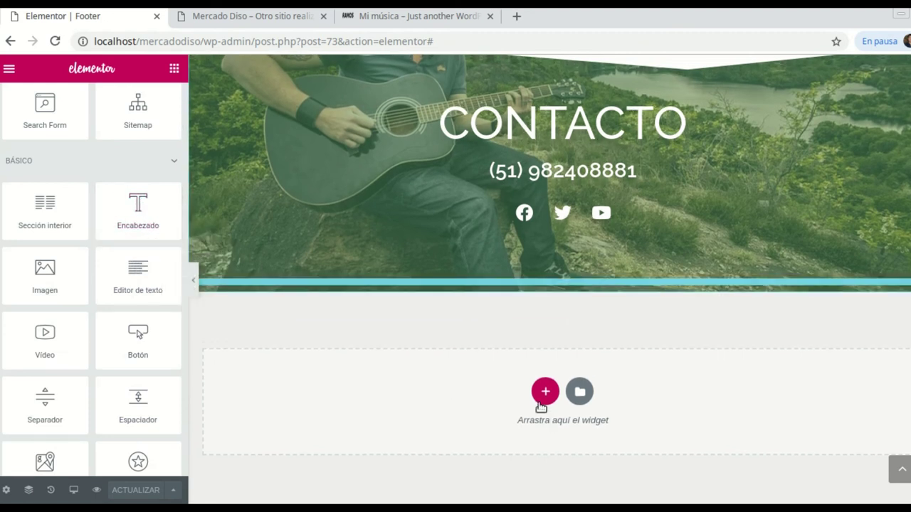
{"action": "left_click", "coordinate": [542, 397]}
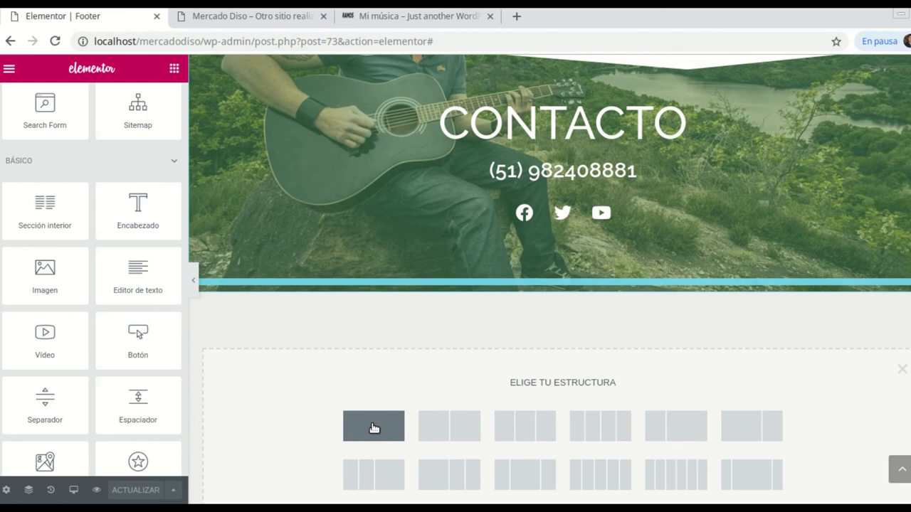
{"action": "left_click", "coordinate": [373, 428]}
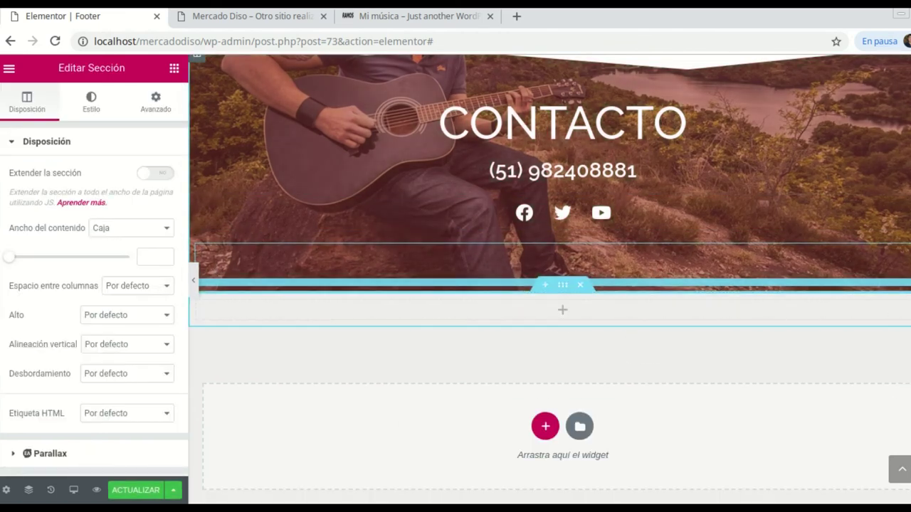
Delete the spacer under the social icons and drop a heading into the new section
{"action": "right_click", "coordinate": [854, 256]}
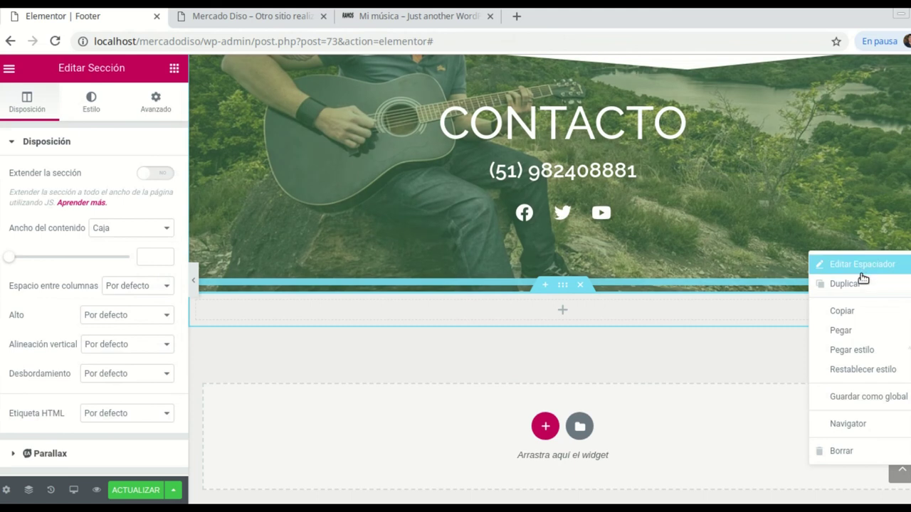
{"action": "left_click", "coordinate": [844, 451]}
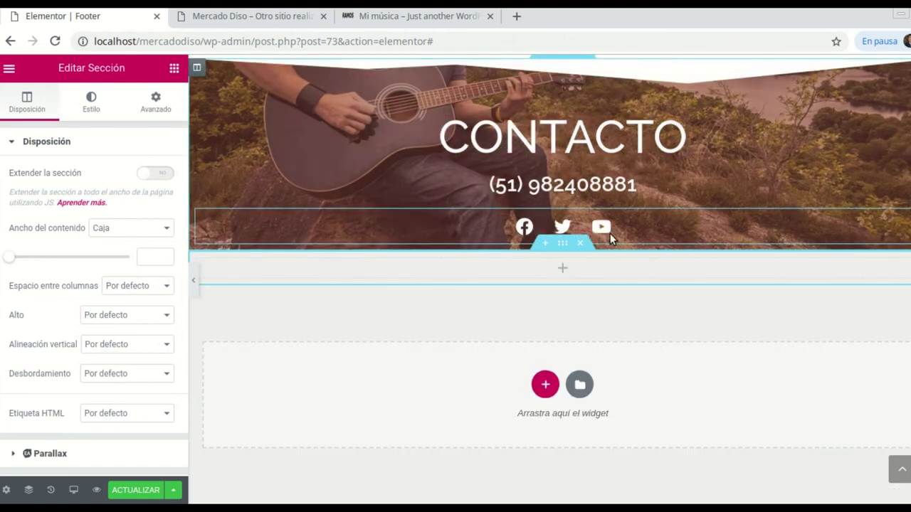
{"action": "left_click", "coordinate": [562, 271]}
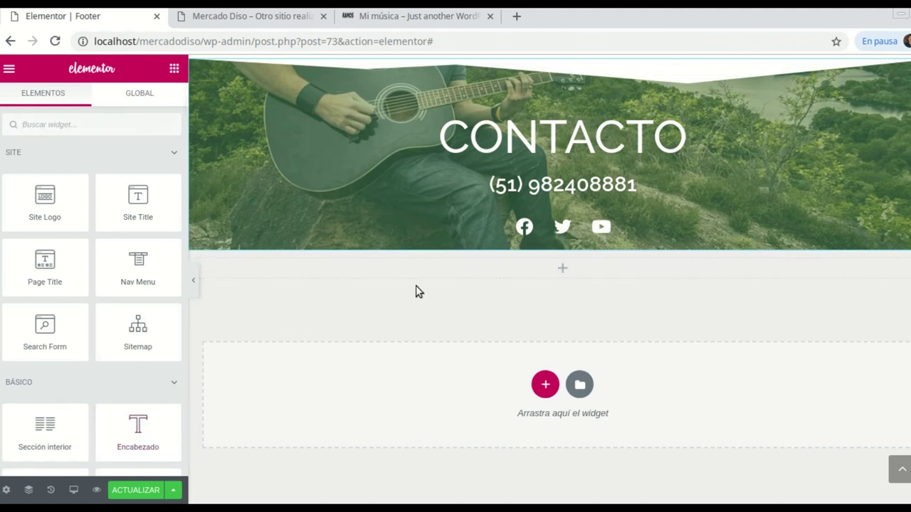
{"action": "left_click_drag", "start_coordinate": [138, 427], "coordinate": [566, 265]}
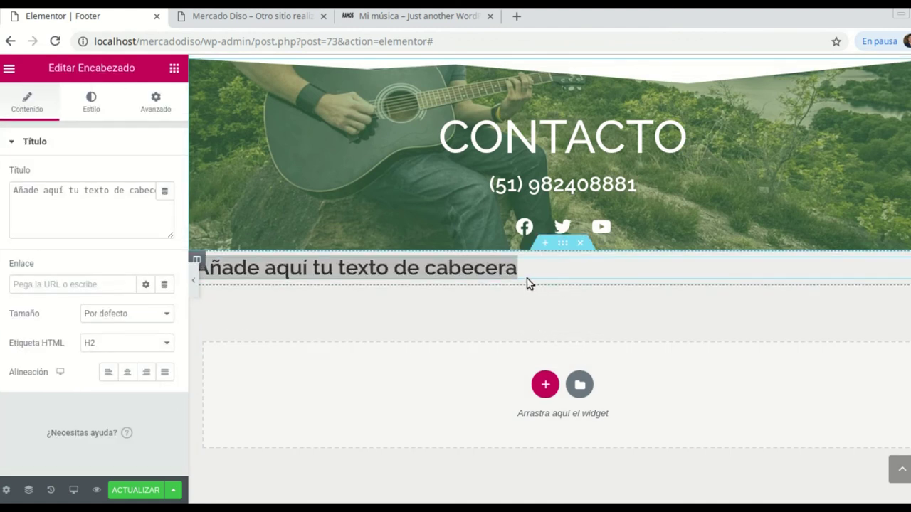
Clear the new heading's placeholder title text, then open a new Chrome tab
{"action": "double_click", "coordinate": [13, 190]}
{"action": "left_click_drag", "start_coordinate": [24, 191], "coordinate": [139, 192]}
{"action": "left_click", "coordinate": [162, 197]}
{"action": "key", "text": "BackSpace"}
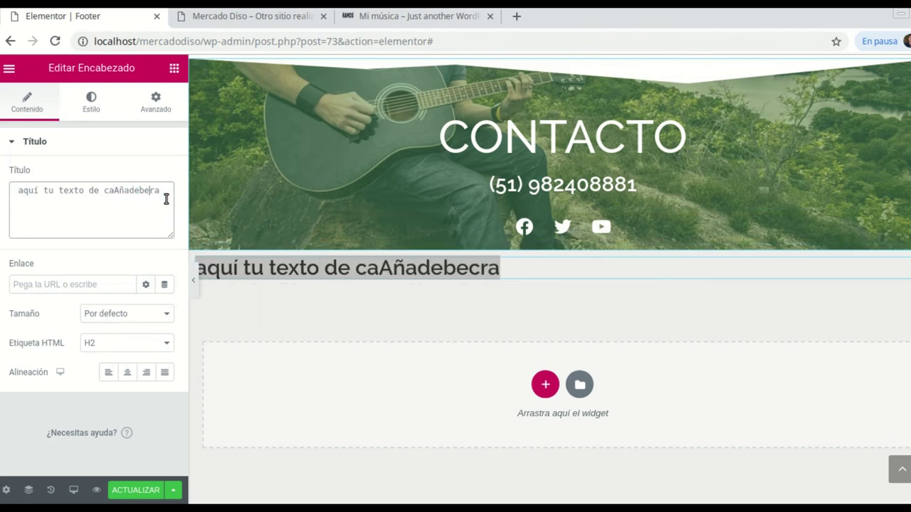
{"action": "key", "text": "BackSpace"}
{"action": "key", "text": "BackSpace"}
{"action": "key", "text": "BackSpace"}
{"action": "key", "text": "BackSpace"}
{"action": "key", "text": "BackSpace"}
{"action": "key", "text": "BackSpace"}
{"action": "key", "text": "BackSpace"}
{"action": "key", "text": "BackSpace"}
{"action": "key", "text": "BackSpace"}
{"action": "key", "text": "BackSpace"}
{"action": "key", "text": "BackSpace"}
{"action": "key", "text": "BackSpace"}
{"action": "key", "text": "BackSpace"}
{"action": "key", "text": "BackSpace"}
{"action": "key", "text": "BackSpace"}
{"action": "key", "text": "BackSpace"}
{"action": "key", "text": "BackSpace"}
{"action": "key", "text": "BackSpace"}
{"action": "key", "text": "BackSpace"}
{"action": "key", "text": "BackSpace"}
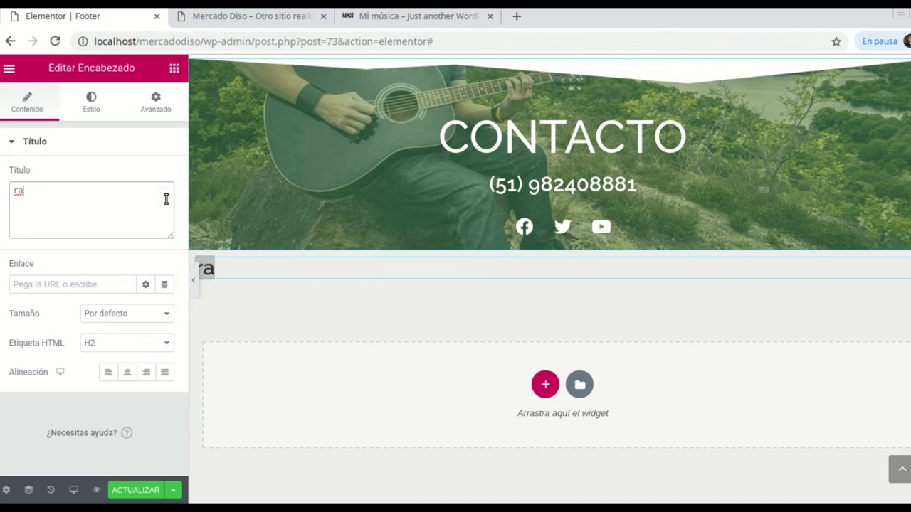
{"action": "key", "text": "Delete"}
{"action": "key", "text": "Delete"}
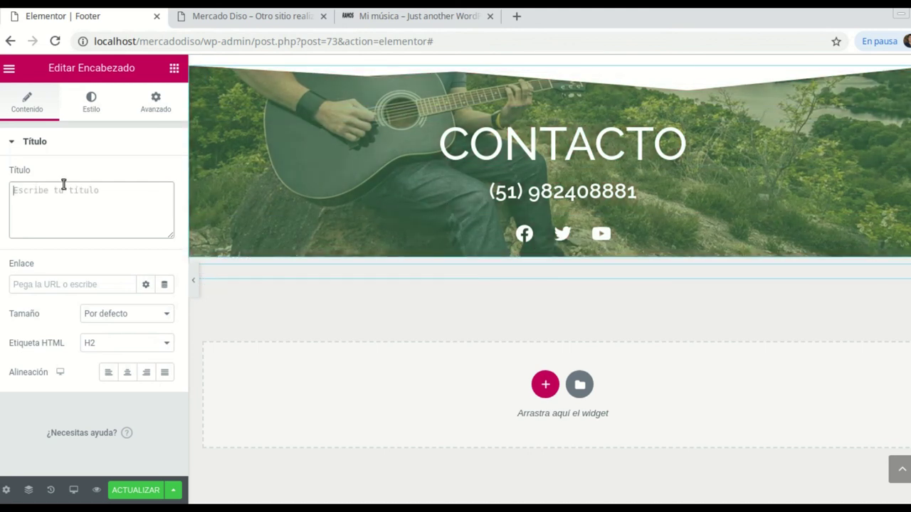
{"action": "left_click", "coordinate": [517, 15]}
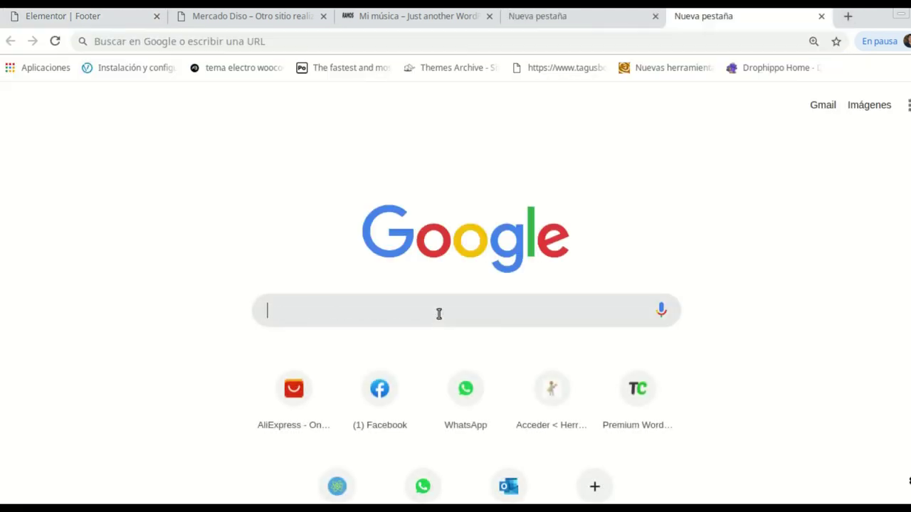
Search Google for 'icono de derechos reservados' and copy the © symbol from the results
{"action": "type", "text": "icon"}
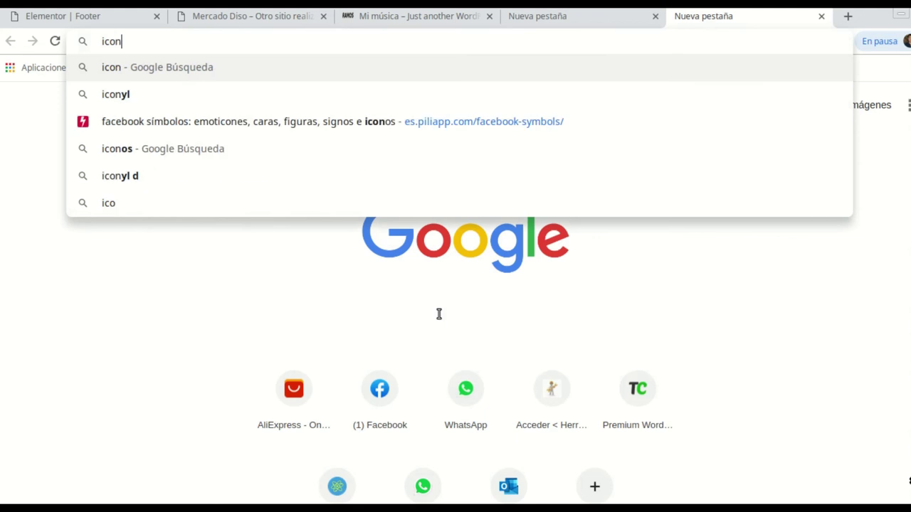
{"action": "type", "text": "o de derechos"}
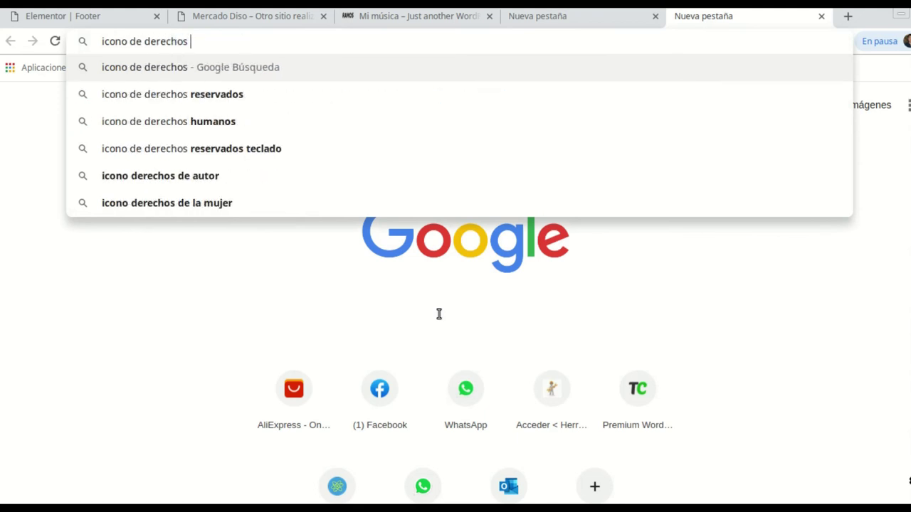
{"action": "key", "text": "Return"}
{"action": "left_click", "coordinate": [273, 93]}
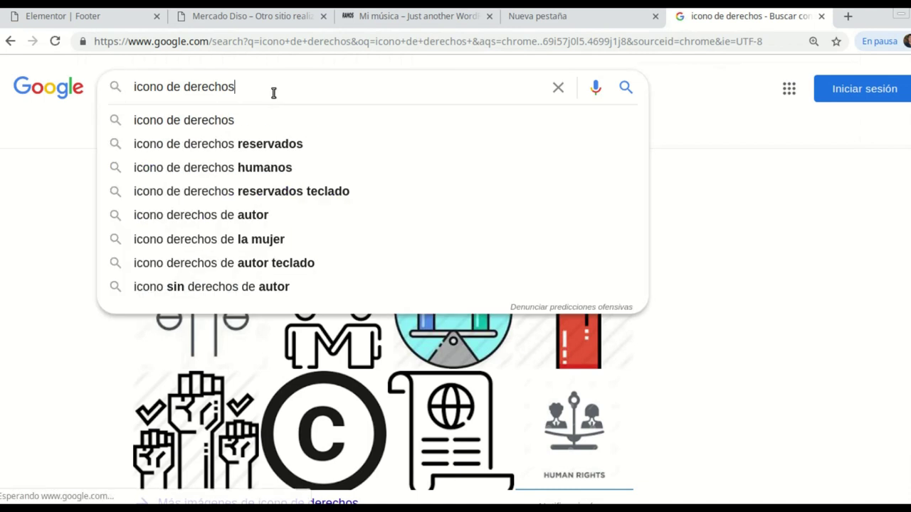
{"action": "type", "text": "reservad"}
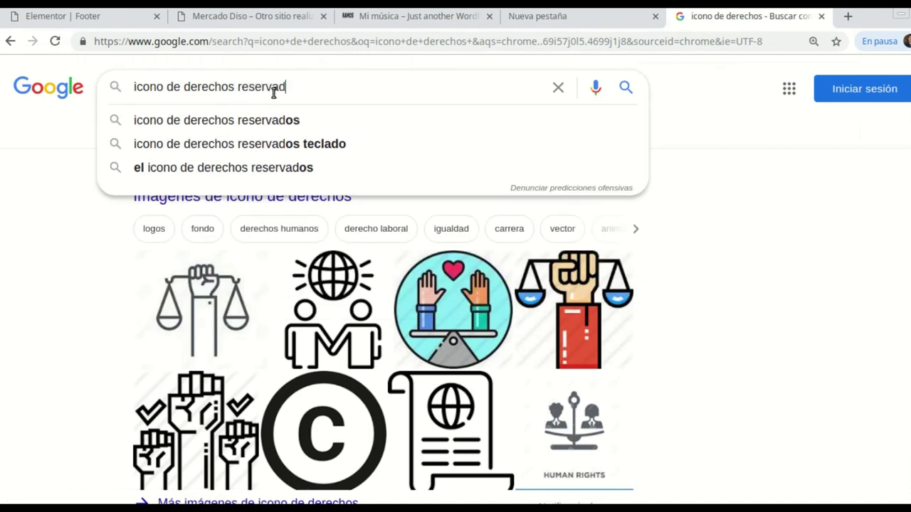
{"action": "type", "text": "os"}
{"action": "key", "text": "Return"}
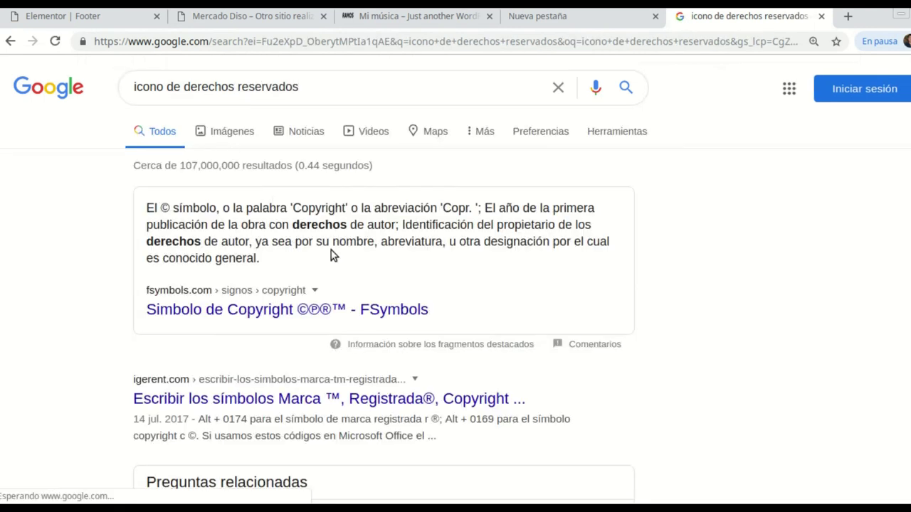
{"action": "right_click", "coordinate": [165, 208]}
{"action": "left_click", "coordinate": [192, 218]}
Paste © into the heading title and type 'Derechos Reservados Mercado Diso' after it
{"action": "left_click", "coordinate": [81, 16]}
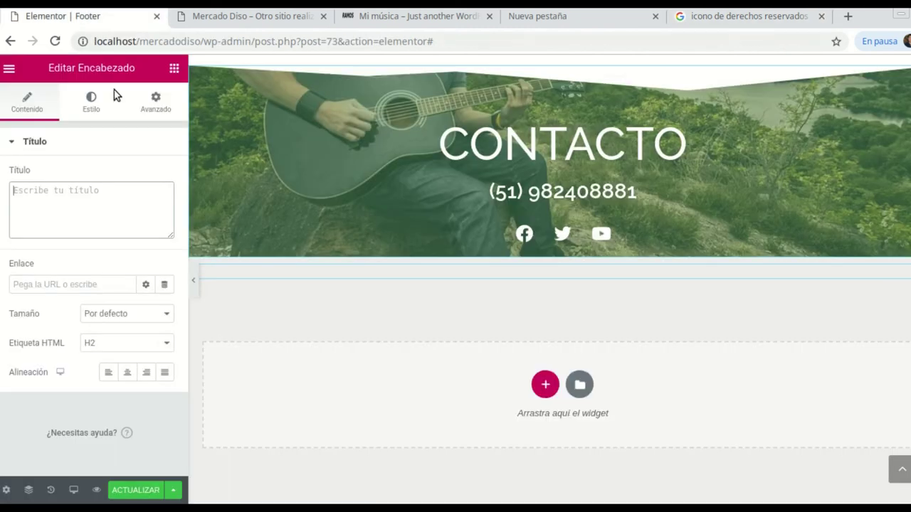
{"action": "right_click", "coordinate": [40, 193]}
{"action": "left_click", "coordinate": [91, 278]}
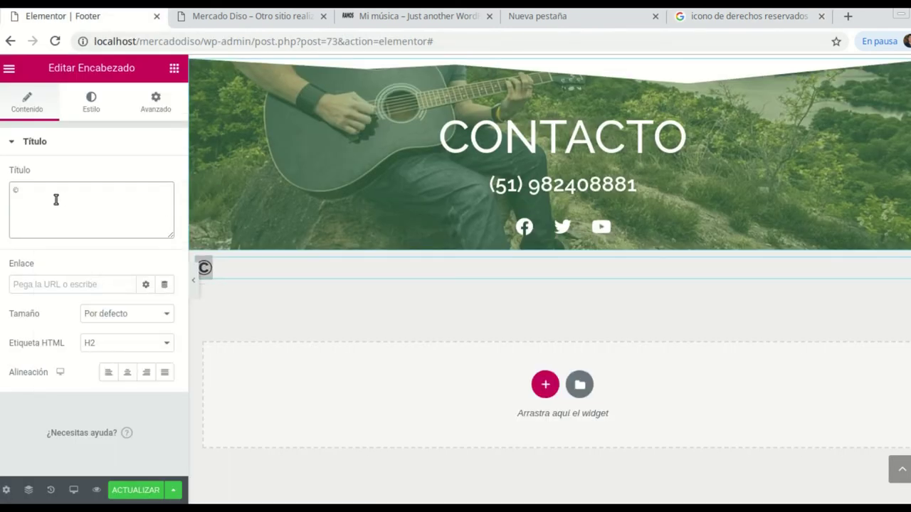
{"action": "type", "text": "De"}
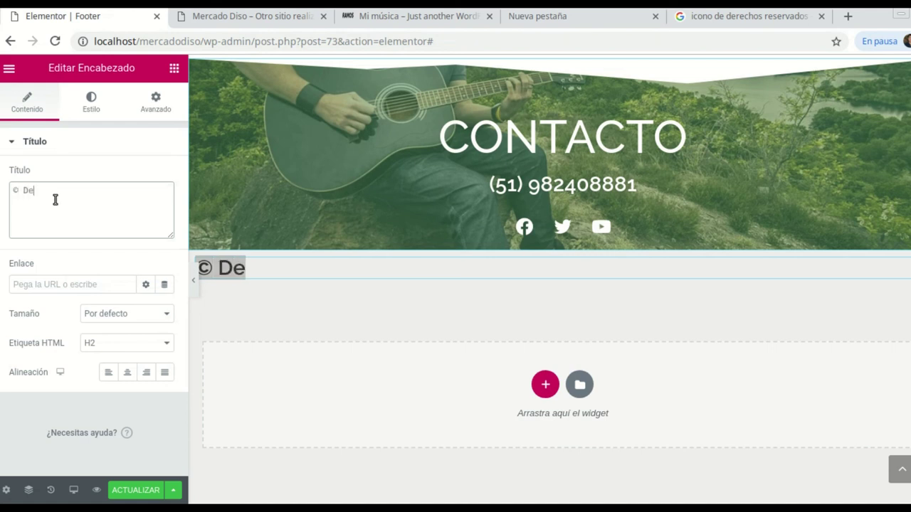
{"action": "type", "text": "rechos Reservados"}
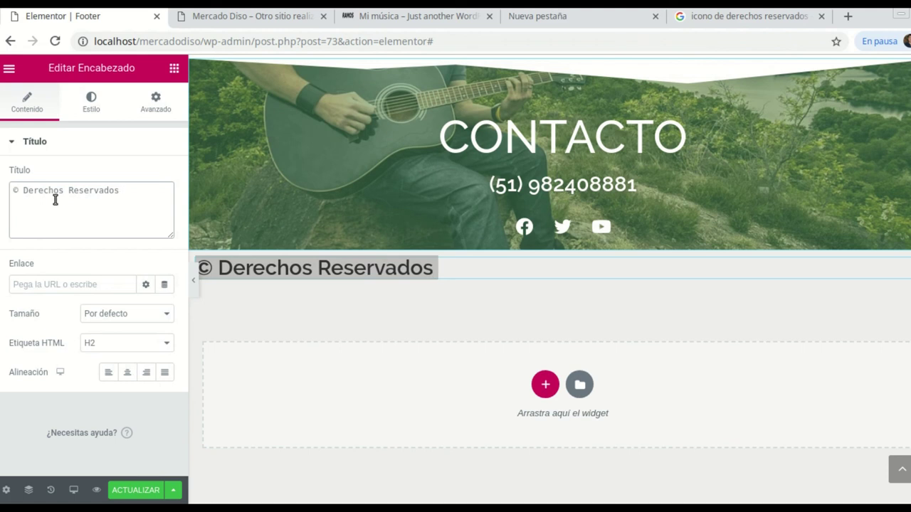
{"action": "type", "text": " Mercado Diso"}
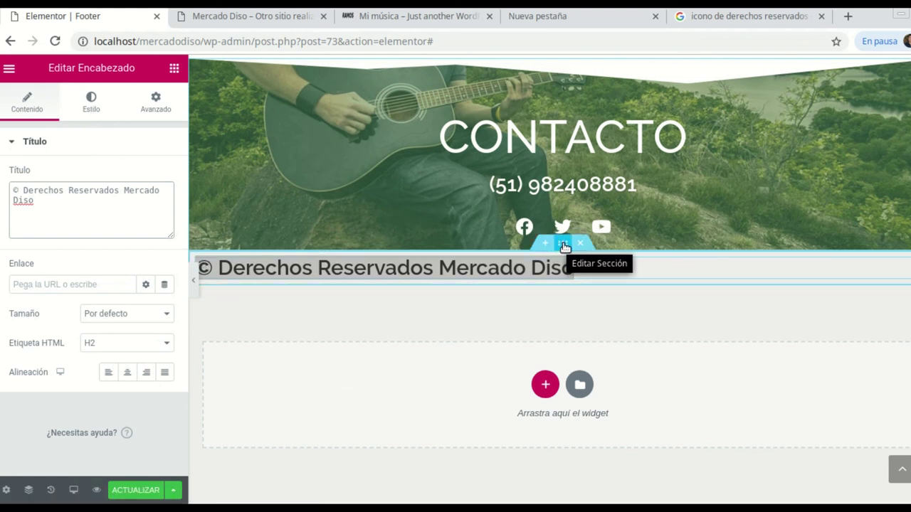
{"action": "left_click", "coordinate": [244, 205]}
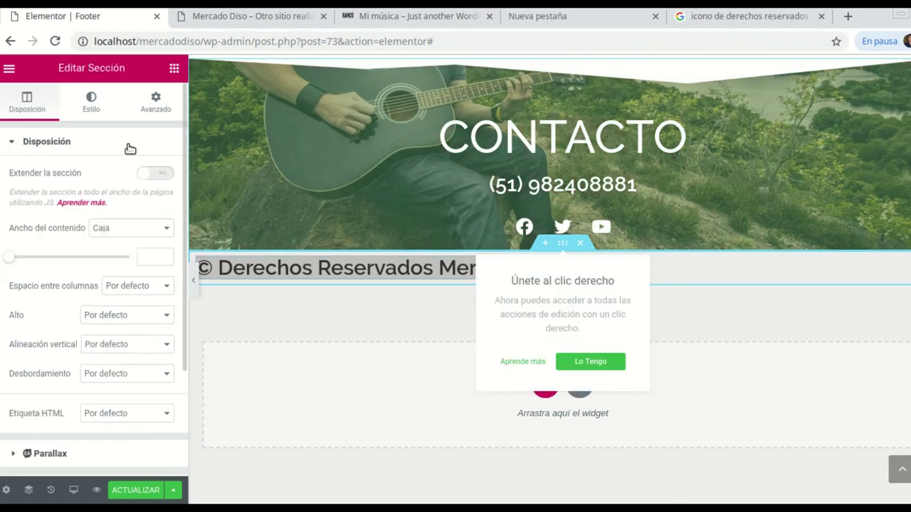
Stretch the copyright section to full width and give it a classic #E1D9D9 background
{"action": "left_click", "coordinate": [162, 173]}
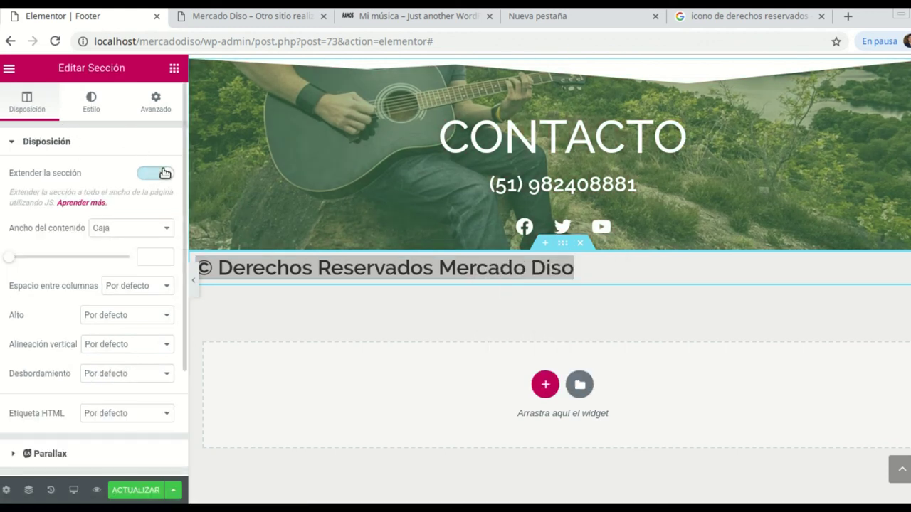
{"action": "left_click", "coordinate": [91, 102]}
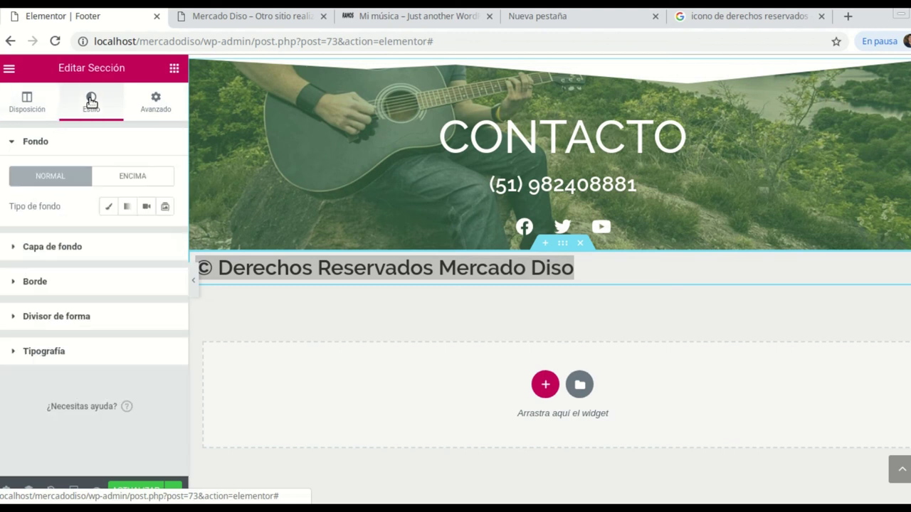
{"action": "left_click", "coordinate": [111, 207]}
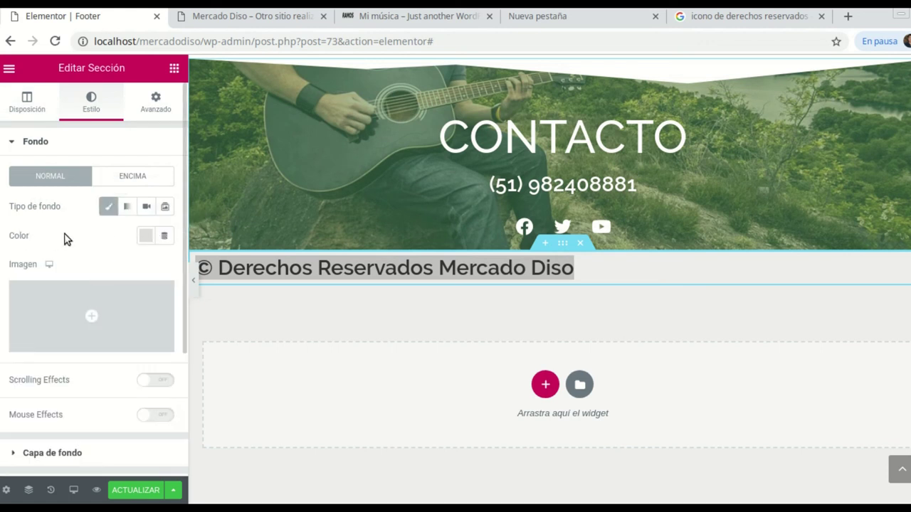
{"action": "left_click", "coordinate": [142, 240]}
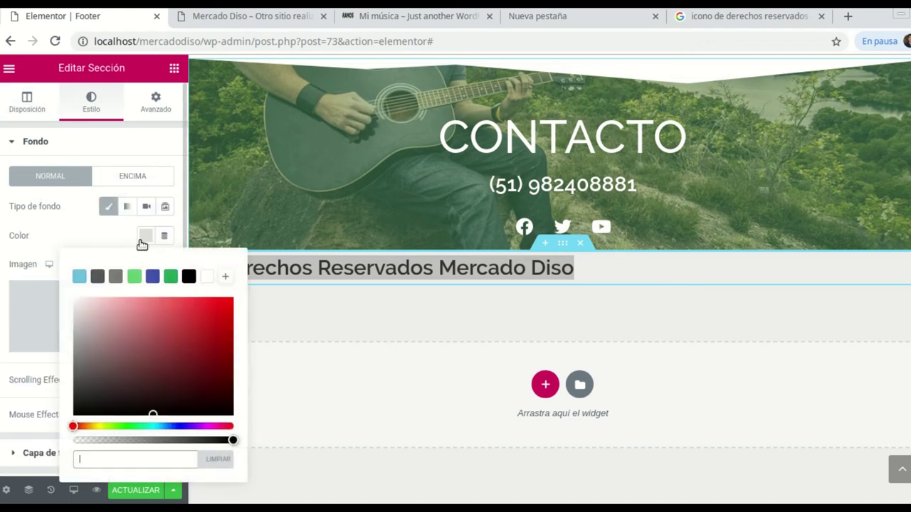
{"action": "left_click", "coordinate": [115, 277]}
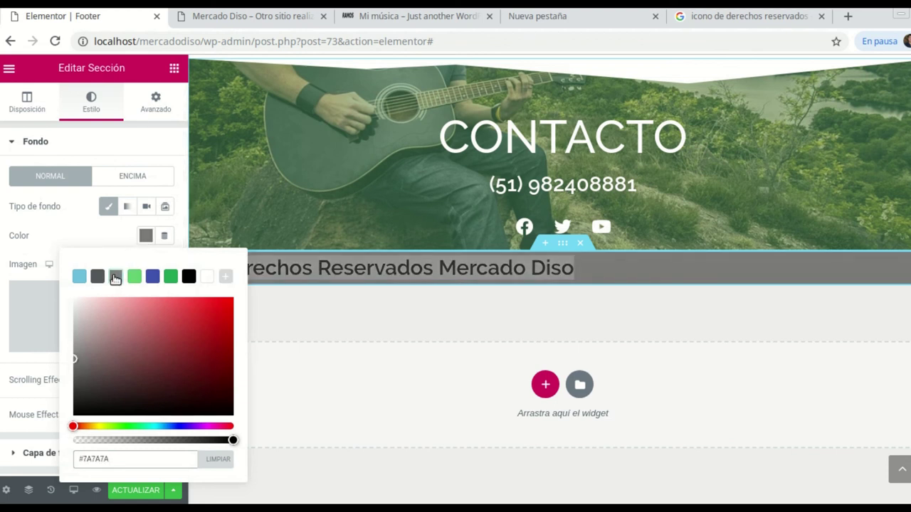
{"action": "left_click", "coordinate": [80, 346]}
{"action": "left_click", "coordinate": [81, 326]}
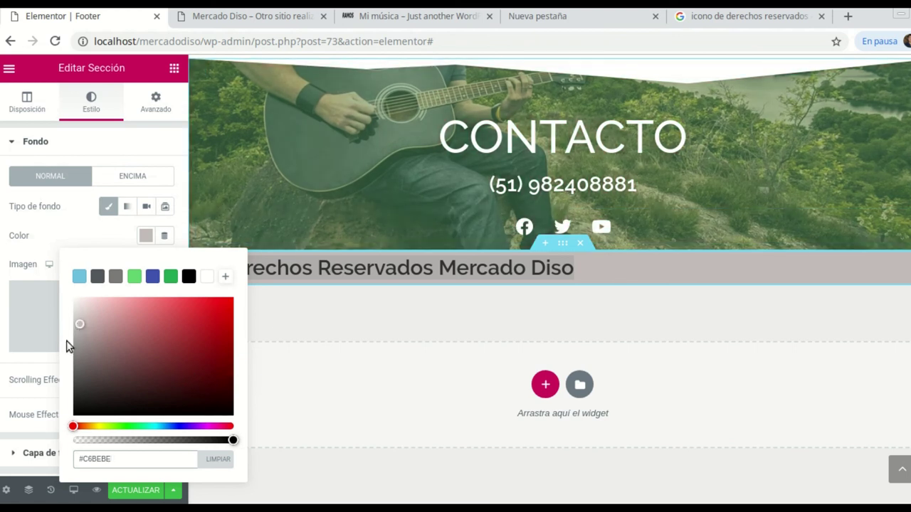
{"action": "left_click", "coordinate": [79, 311]}
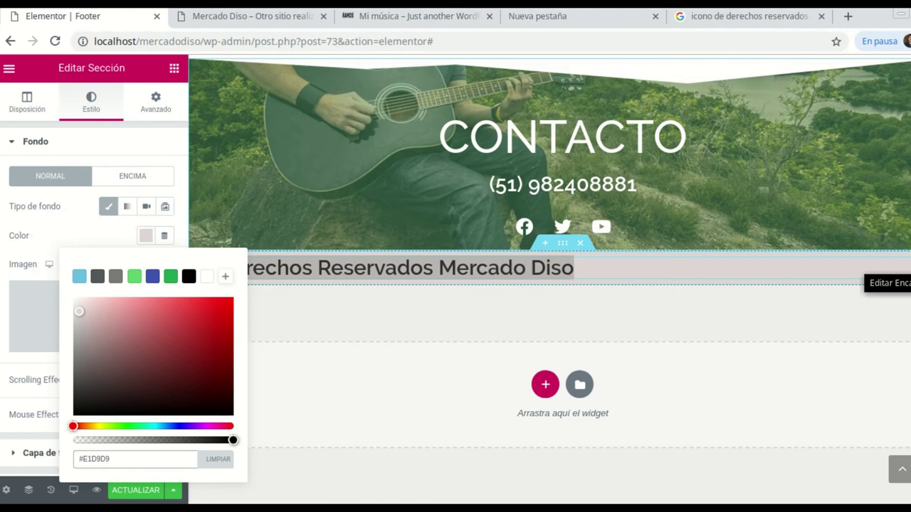
{"action": "left_click", "coordinate": [903, 267]}
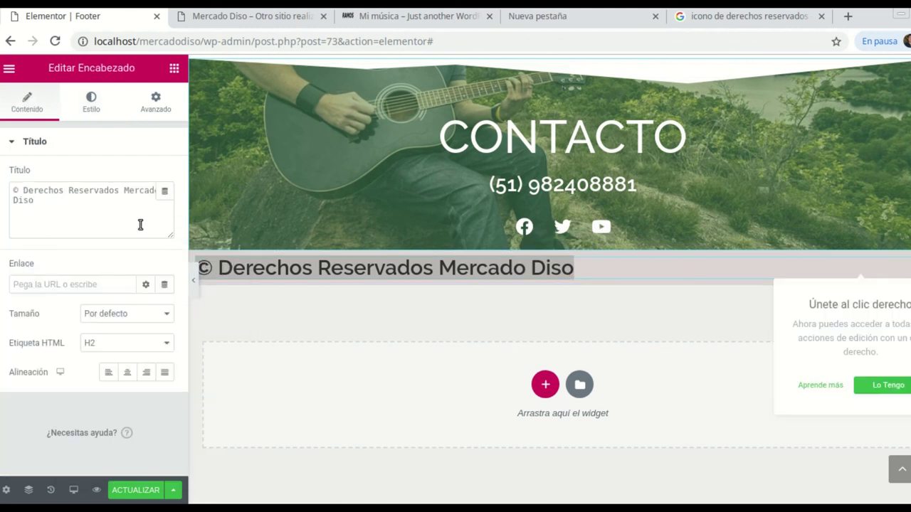
Try white, green and black text, then set the copyright heading colour to grey #7A7A7A
{"action": "left_click", "coordinate": [93, 106]}
{"action": "left_click", "coordinate": [146, 176]}
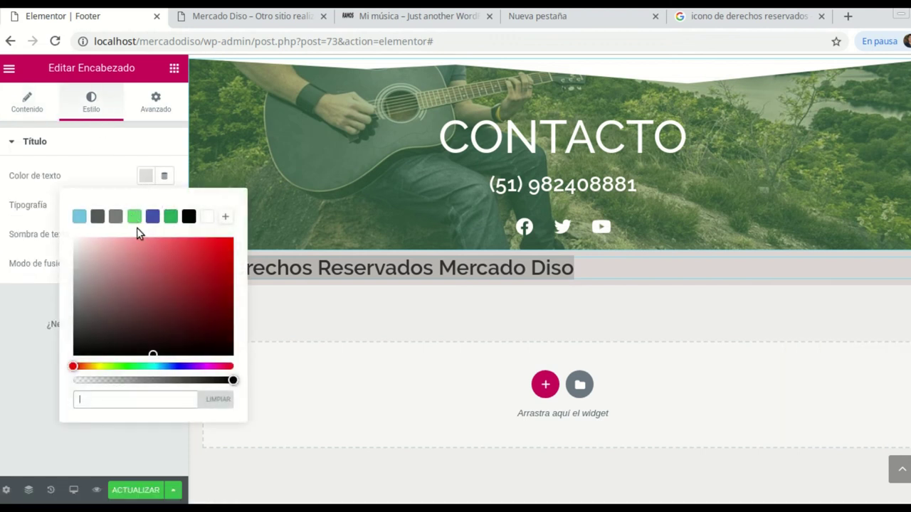
{"action": "left_click", "coordinate": [205, 217]}
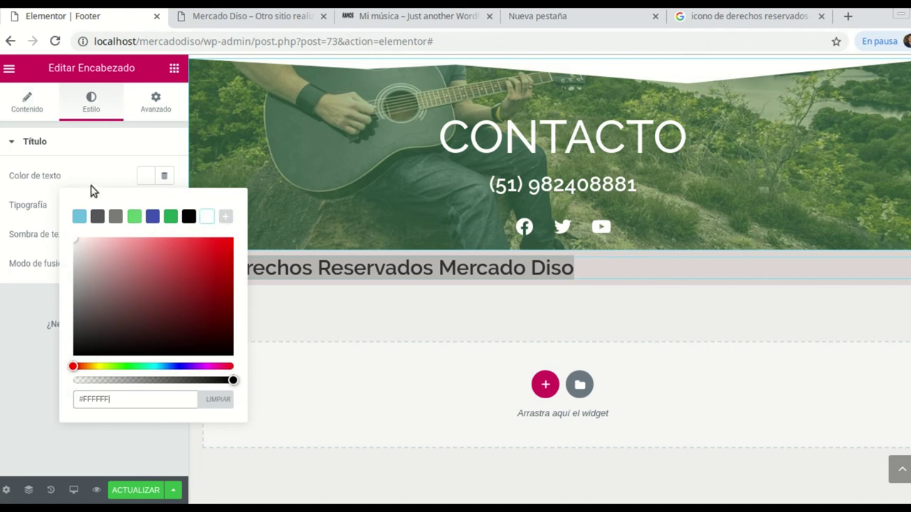
{"action": "left_click", "coordinate": [140, 179]}
{"action": "left_click", "coordinate": [142, 179]}
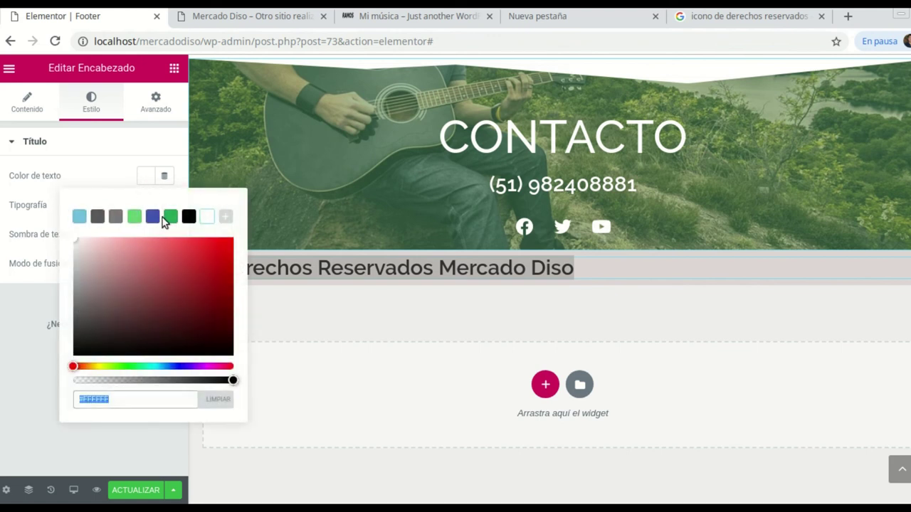
{"action": "left_click", "coordinate": [170, 218]}
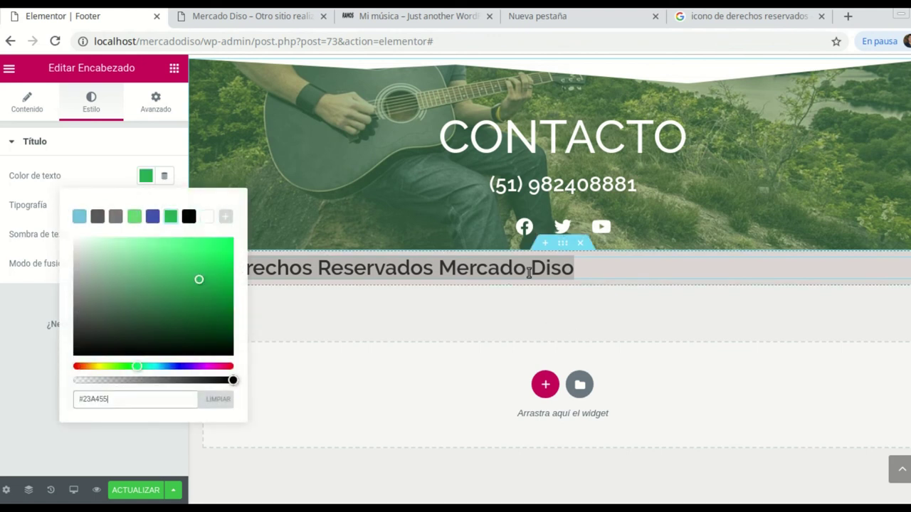
{"action": "left_click", "coordinate": [596, 271]}
{"action": "left_click", "coordinate": [596, 271]}
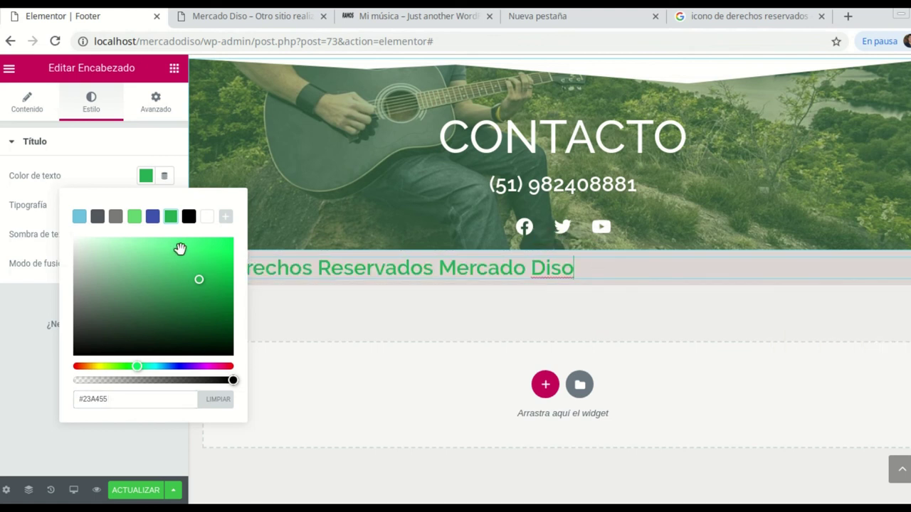
{"action": "left_click", "coordinate": [191, 217]}
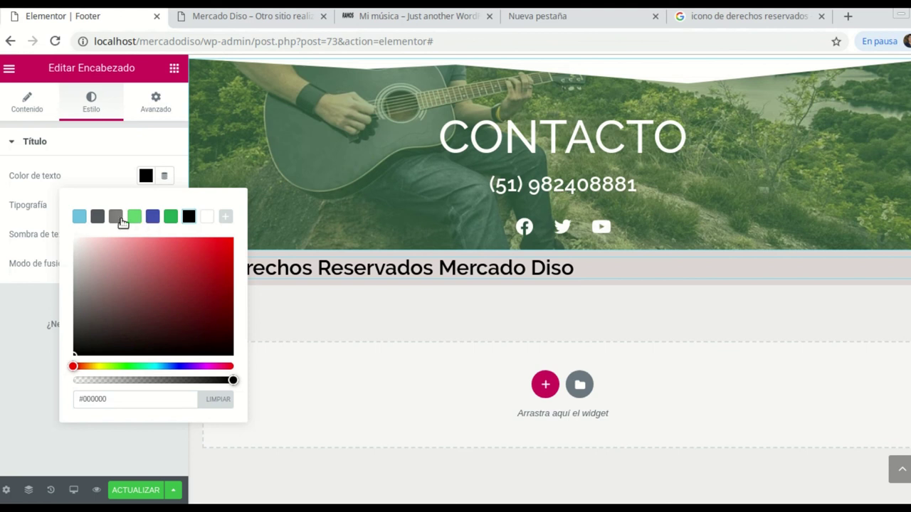
{"action": "left_click", "coordinate": [120, 220]}
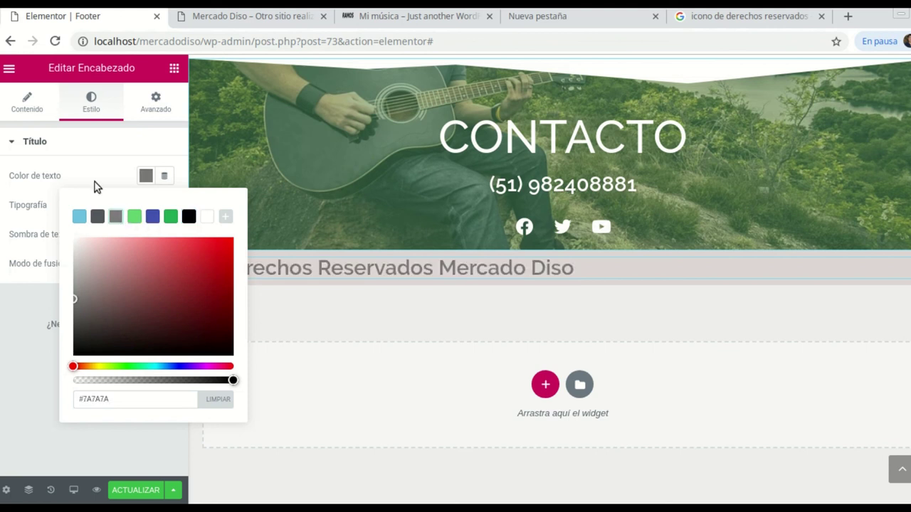
{"action": "left_click", "coordinate": [80, 177]}
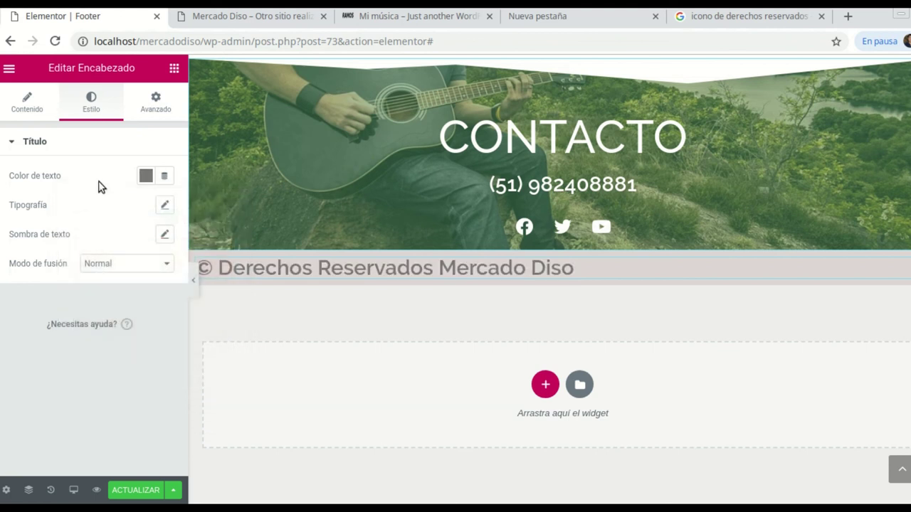
{"action": "left_click", "coordinate": [164, 207]}
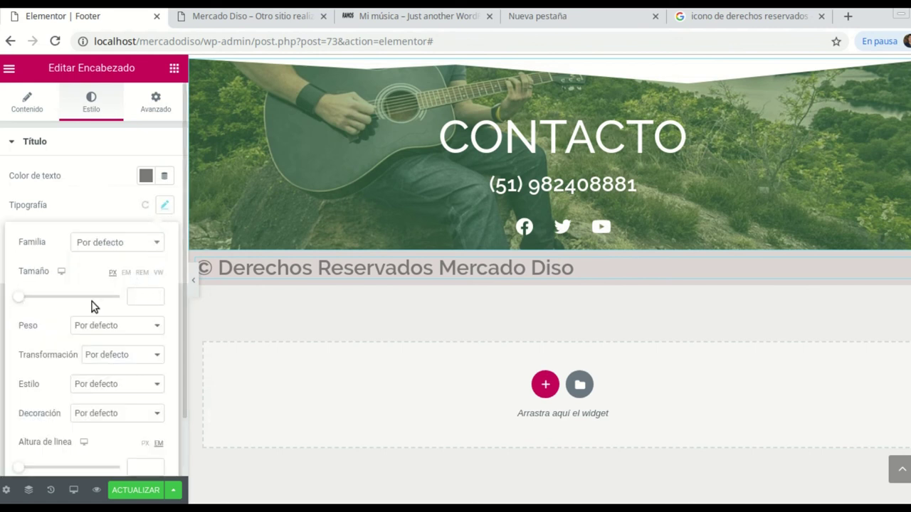
Set the copyright heading's typography to 17 px size and weight 400
{"action": "left_click_drag", "start_coordinate": [25, 298], "coordinate": [33, 299]}
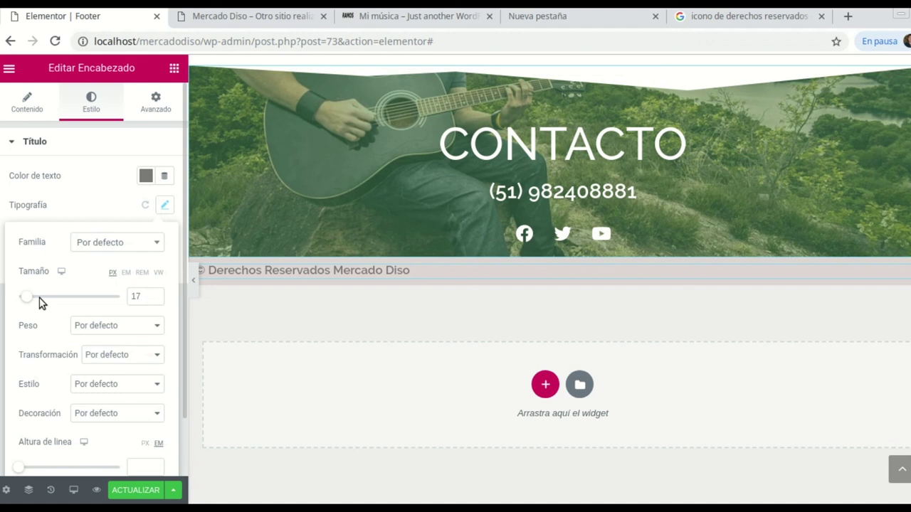
{"action": "left_click", "coordinate": [157, 328]}
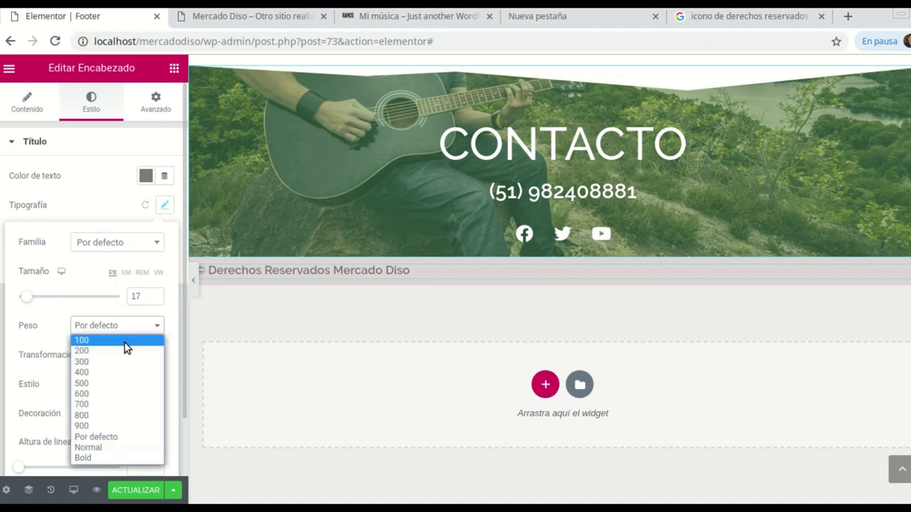
{"action": "left_click", "coordinate": [99, 373]}
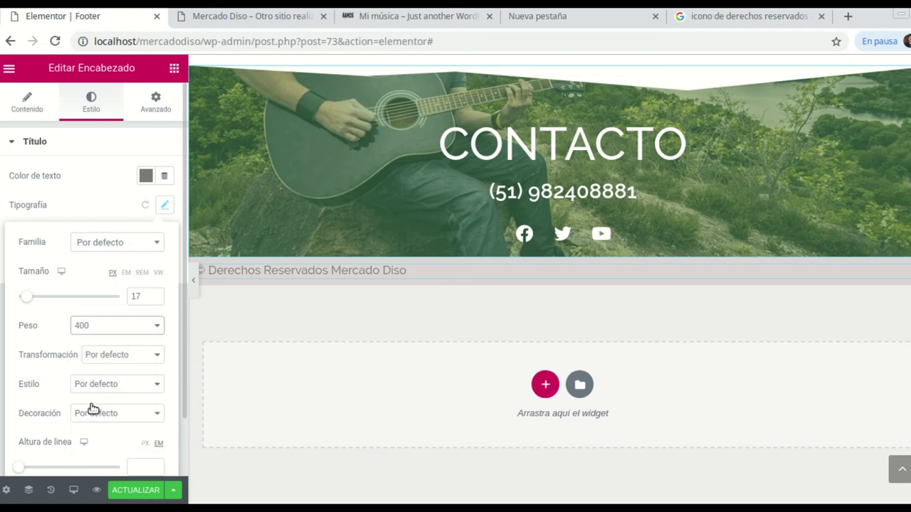
{"action": "scroll", "coordinate": [136, 211], "scroll_direction": "down", "scroll_amount": 1}
{"action": "scroll", "coordinate": [93, 135], "scroll_direction": "up", "scroll_amount": 1}
{"action": "left_click", "coordinate": [45, 111]}
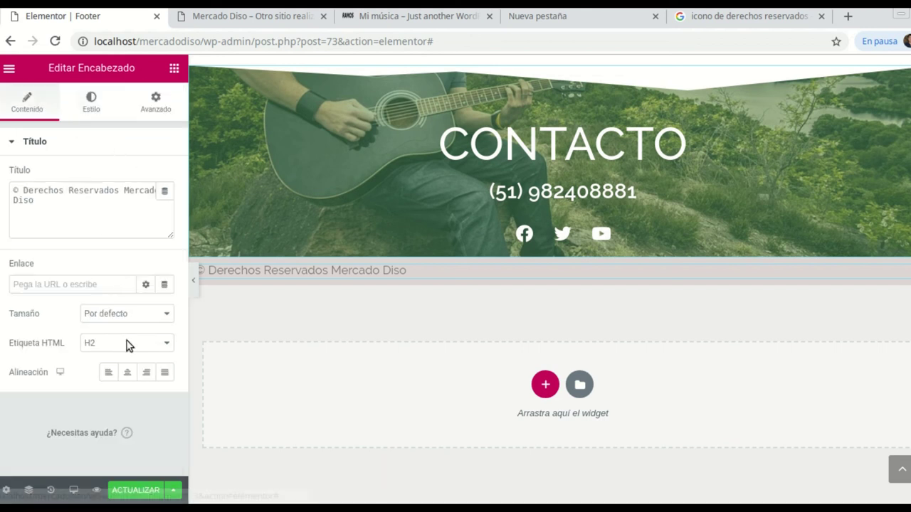
Center the copyright line, then confirm it appears centred on the live Mercado Diso homepage
{"action": "left_click", "coordinate": [128, 373]}
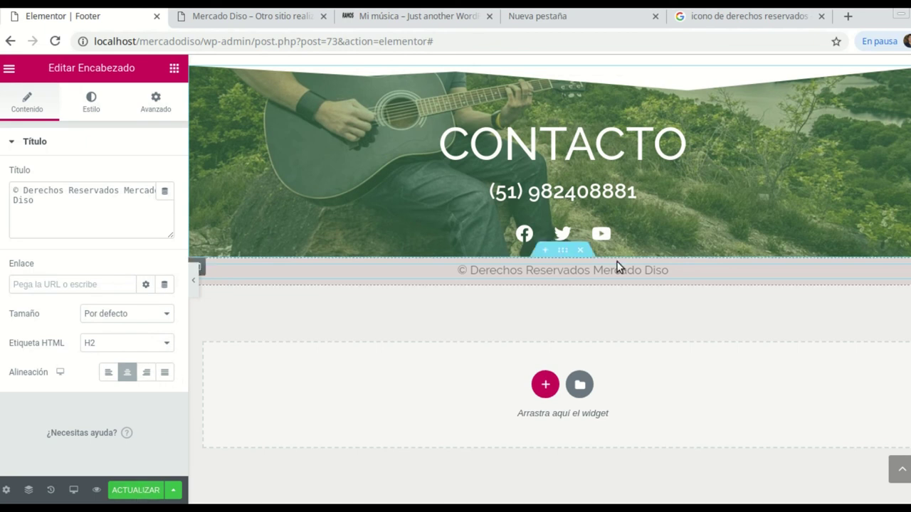
{"action": "key", "text": "ctrl+Tab"}
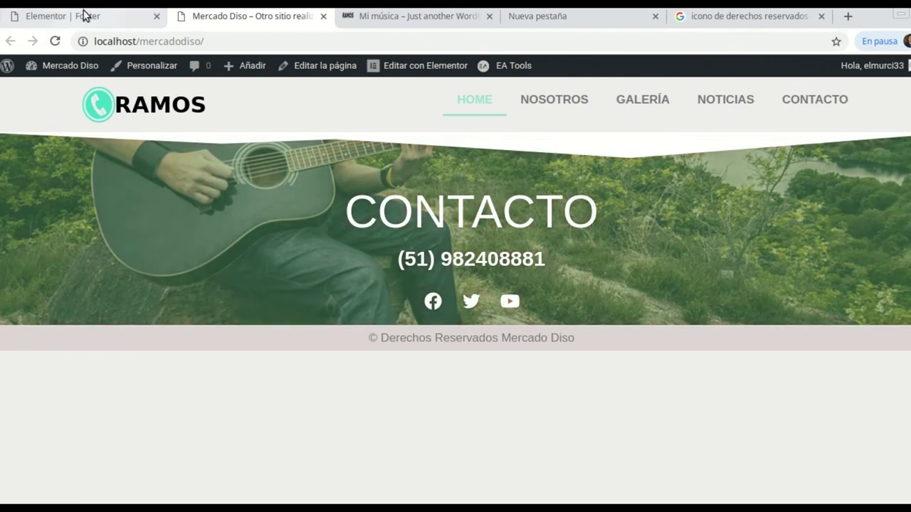
{"action": "left_click", "coordinate": [81, 14]}
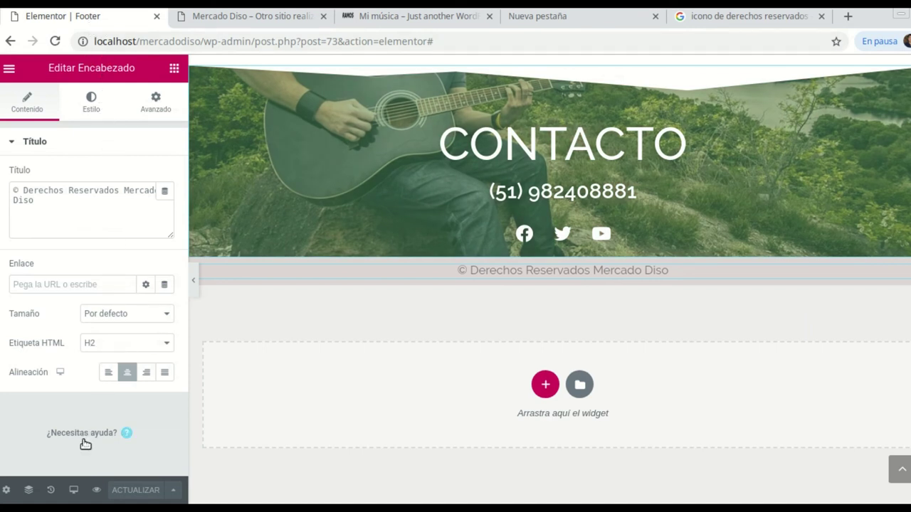
Switch the editor preview to tablet width
{"action": "left_click", "coordinate": [74, 490]}
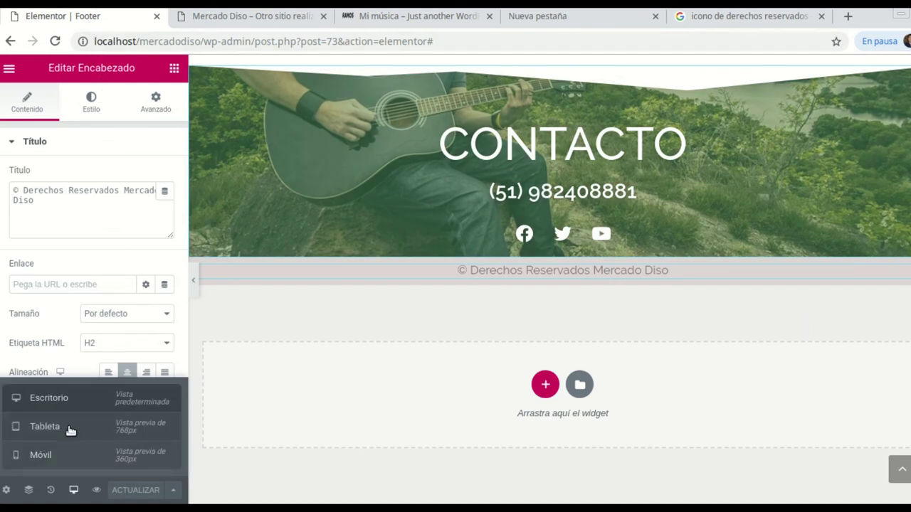
{"action": "left_click", "coordinate": [71, 427]}
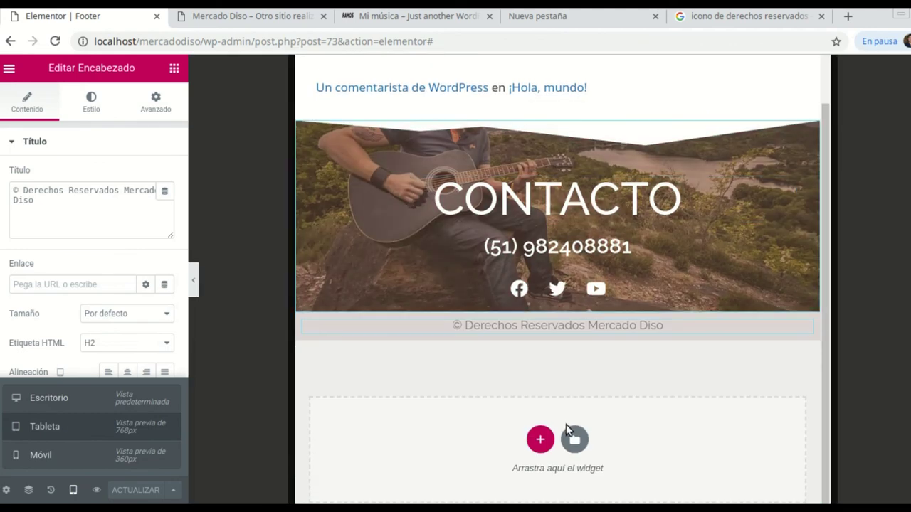
{"action": "scroll", "coordinate": [534, 227], "scroll_direction": "up", "scroll_amount": 1}
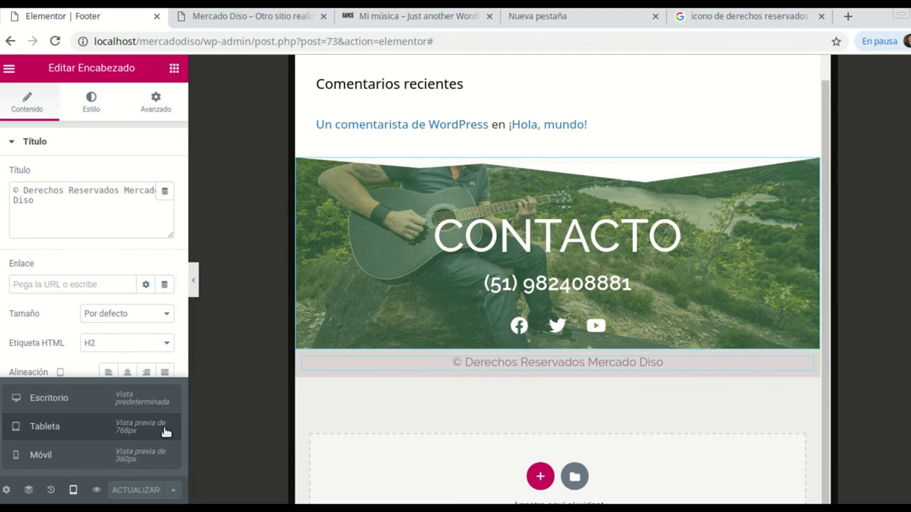
Switch to mobile width and scroll through the footer to inspect its layout
{"action": "left_click", "coordinate": [55, 457]}
{"action": "scroll", "coordinate": [507, 309], "scroll_direction": "down", "scroll_amount": 1}
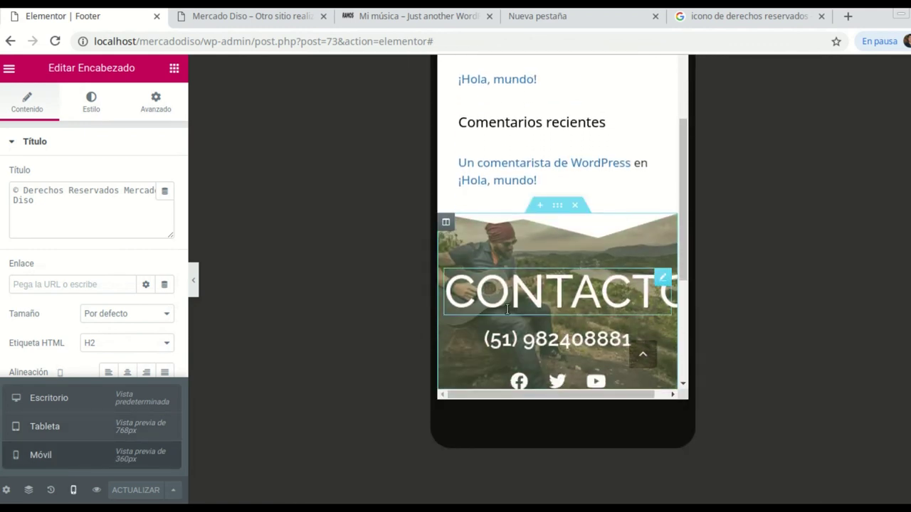
{"action": "scroll", "coordinate": [507, 308], "scroll_direction": "down", "scroll_amount": 3}
{"action": "scroll", "coordinate": [589, 288], "scroll_direction": "up", "scroll_amount": 1}
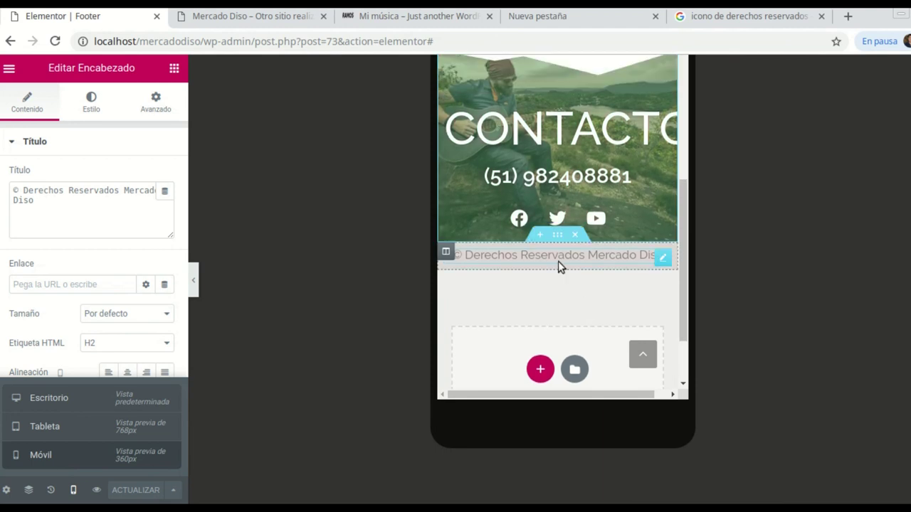
{"action": "scroll", "coordinate": [562, 155], "scroll_direction": "up", "scroll_amount": 2}
{"action": "scroll", "coordinate": [579, 262], "scroll_direction": "down", "scroll_amount": 1}
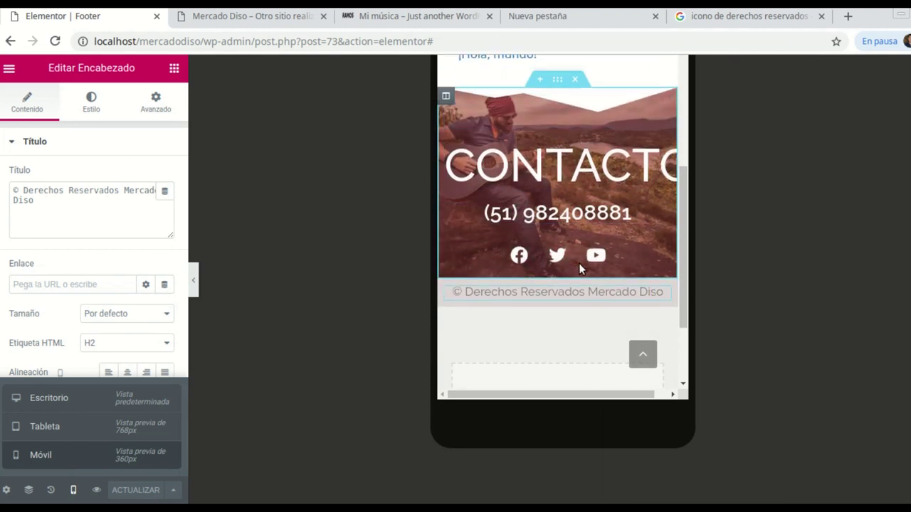